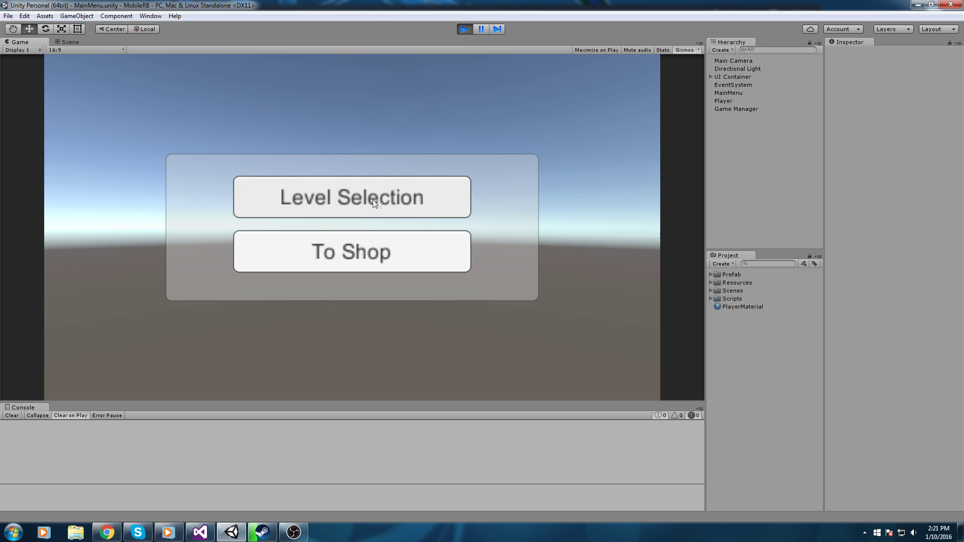
# Open the shop and swipe the colour item strip forward to the last items
pyautogui.click(377, 254)
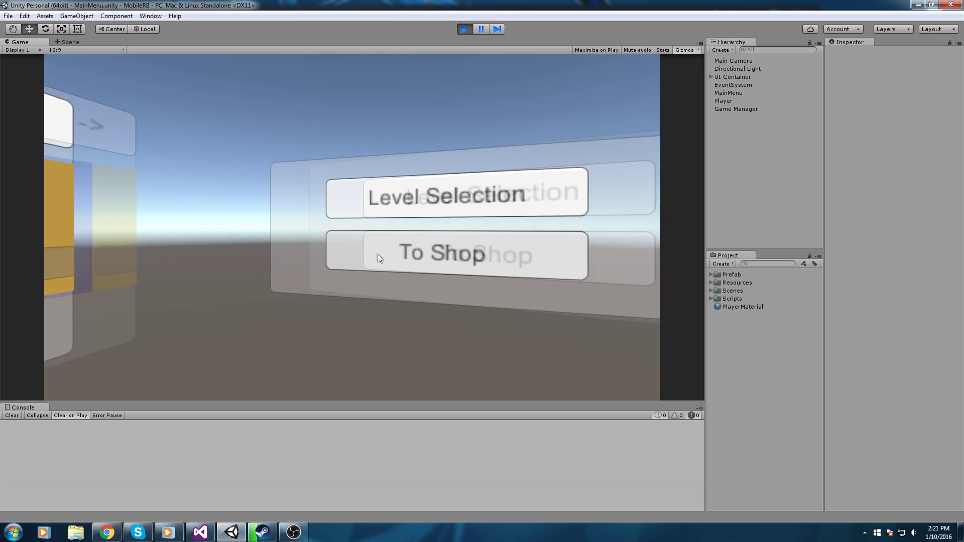
pyautogui.moveTo(454, 228); pyautogui.dragTo(321, 221)
pyautogui.moveTo(480, 213); pyautogui.dragTo(255, 187)
pyautogui.moveTo(352, 216); pyautogui.dragTo(193, 207)
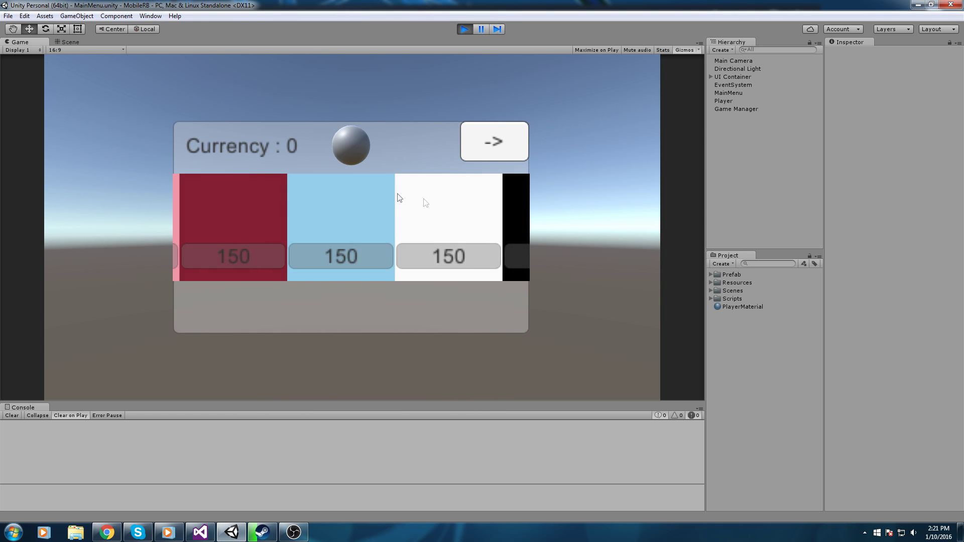
pyautogui.moveTo(394, 221); pyautogui.dragTo(241, 222)
# Swipe back to earlier items, return to the main menu, and open Level Selection
pyautogui.moveTo(428, 214); pyautogui.dragTo(512, 201)
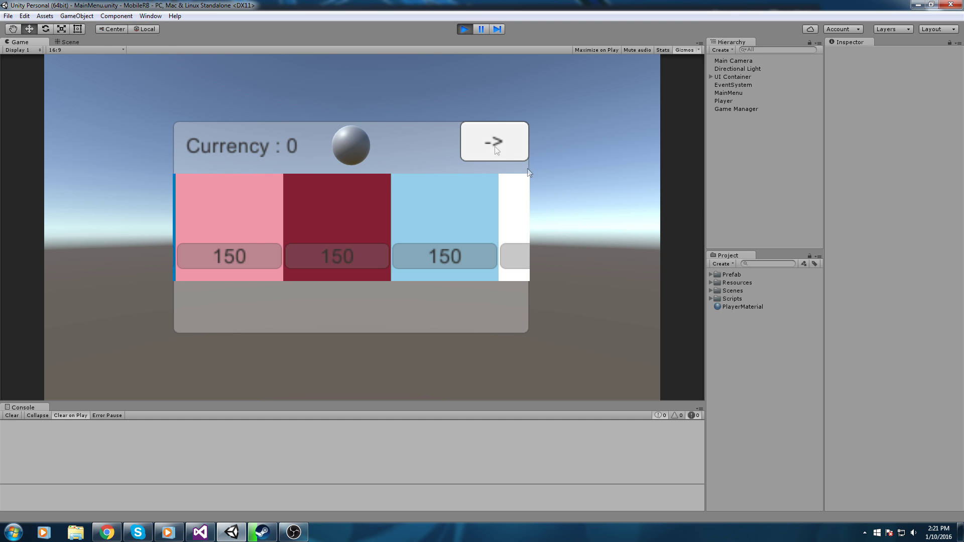
pyautogui.click(520, 129)
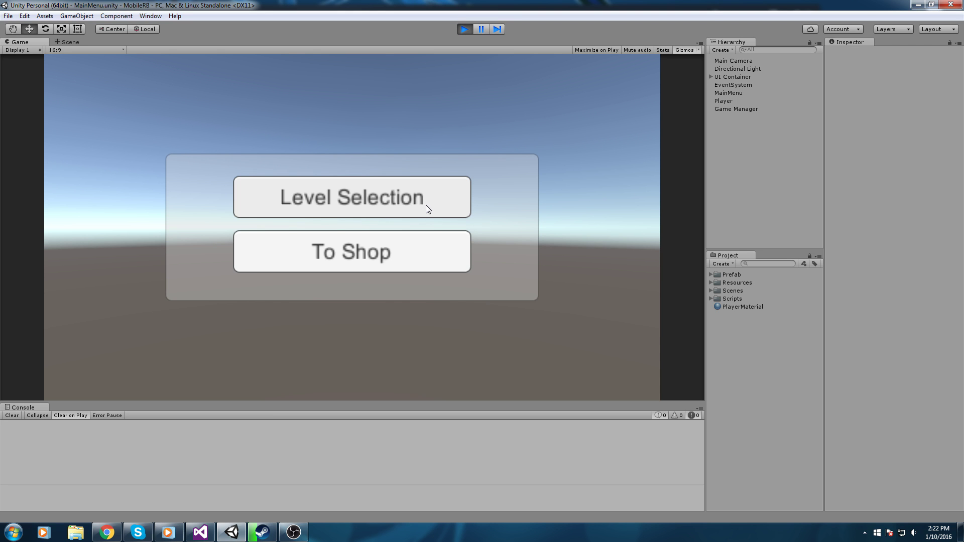
pyautogui.click(370, 189)
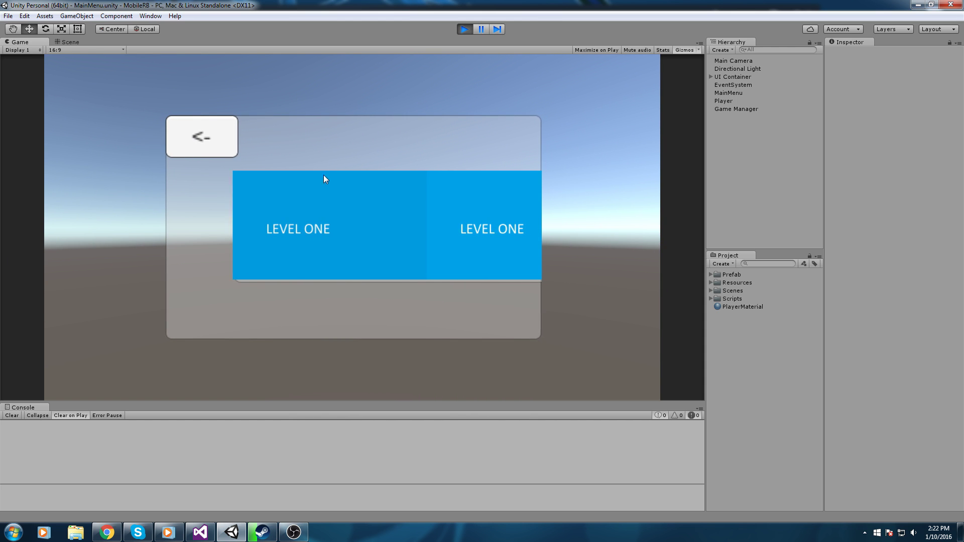
# Load LEVEL ONE (the 1_Training scene) in the running game, then stop Play mode
pyautogui.click(366, 196)
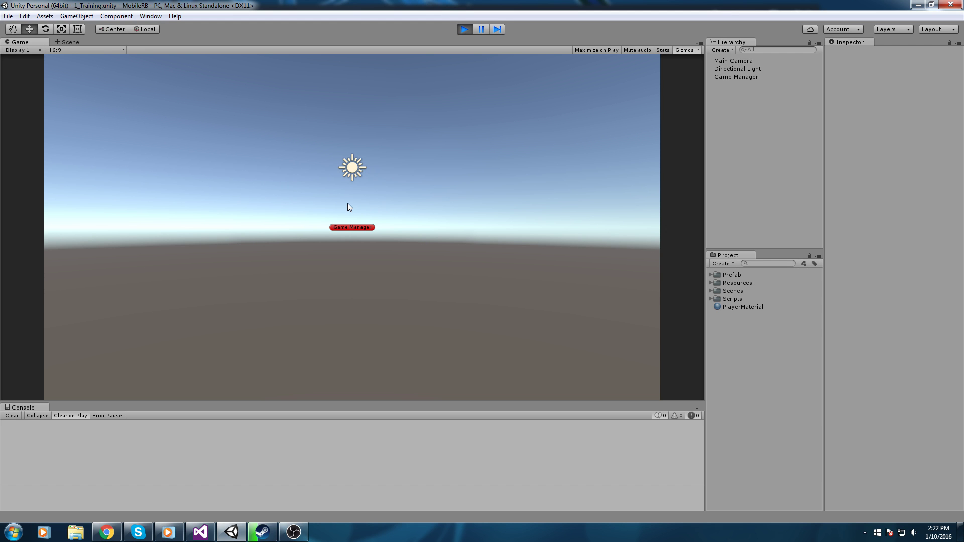
pyautogui.click(462, 30)
# Open the 1_Training scene from Scenes > Levels in the Project panel
pyautogui.scroll(4, 427, 216)
pyautogui.moveTo(361, 235); pyautogui.dragTo(463, 176, button='middle')
pyautogui.scroll(5, 502, 196)
pyautogui.keyDown('alt'); pyautogui.moveTo(516, 203); pyautogui.dragTo(596, 221); pyautogui.keyUp('alt')
pyautogui.scroll(-4, 597, 222)
pyautogui.click(723, 290)
pyautogui.click(710, 291)
pyautogui.click(717, 298)
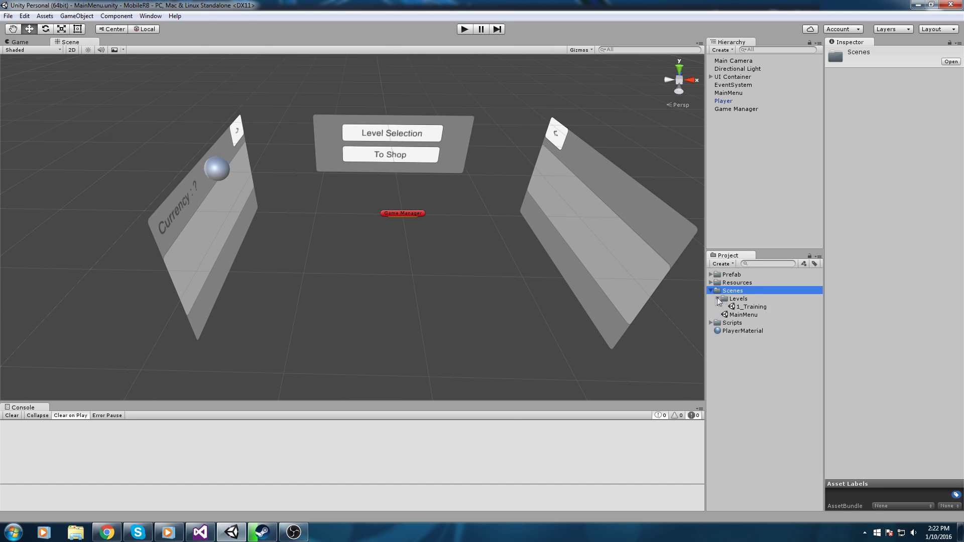
pyautogui.doubleClick(751, 307)
# Look around the empty scene, expand Resources, and bring up the Hierarchy's create menu
pyautogui.keyDown('alt'); pyautogui.moveTo(372, 226); pyautogui.dragTo(400, 237); pyautogui.keyUp('alt')
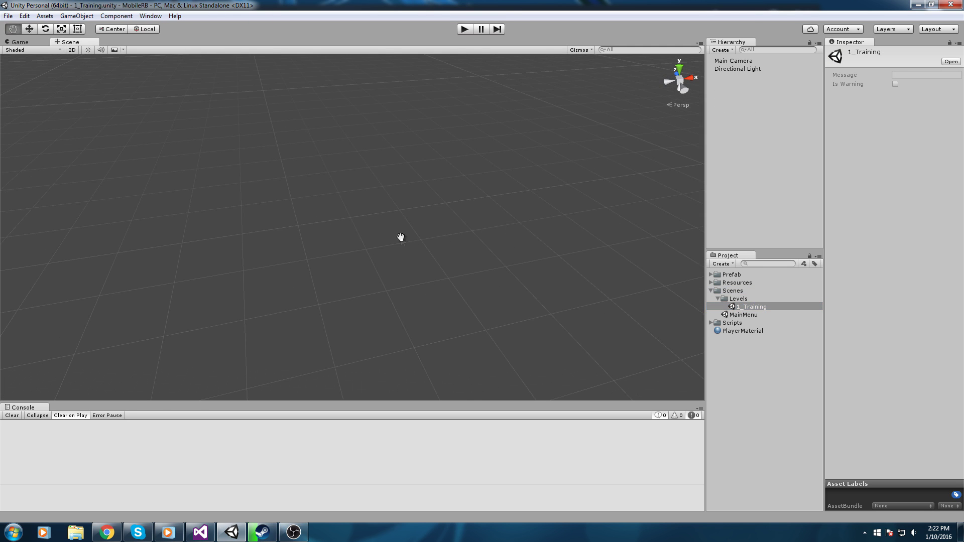
pyautogui.keyDown('alt'); pyautogui.moveTo(281, 290); pyautogui.dragTo(417, 275); pyautogui.keyUp('alt')
pyautogui.click(711, 282)
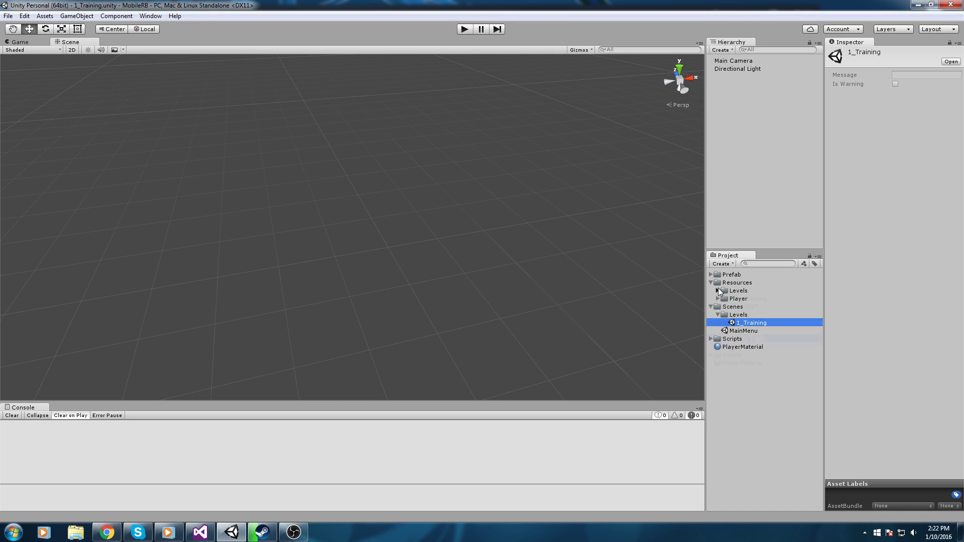
pyautogui.keyDown('alt'); pyautogui.moveTo(281, 231); pyautogui.dragTo(395, 230); pyautogui.keyUp('alt')
pyautogui.click(734, 95)
pyautogui.moveTo(572, 137); pyautogui.dragTo(524, 167, button='middle')
pyautogui.rightClick(764, 118)
# Add a UI Panel, with its Canvas and EventSystem, and frame it in the Scene view
pyautogui.moveTo(800, 258)
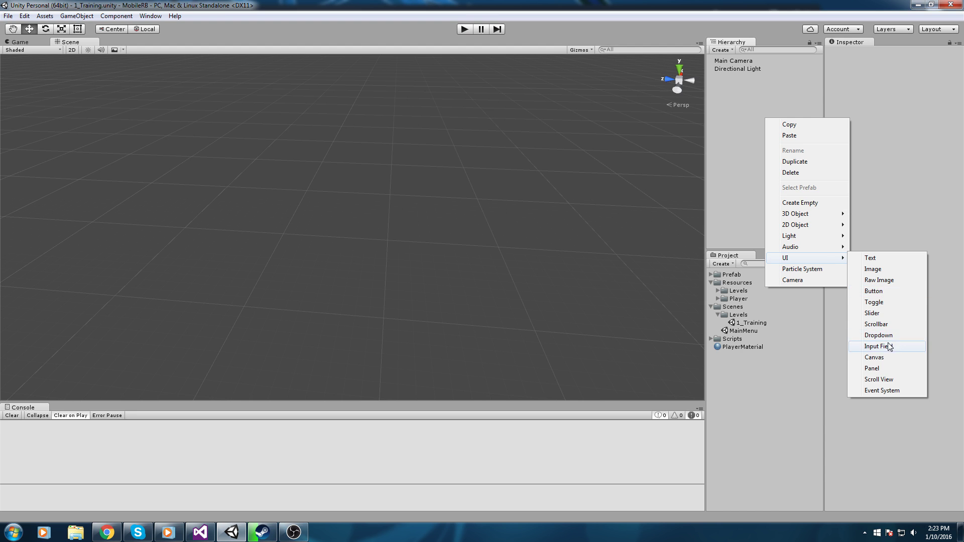
pyautogui.click(883, 370)
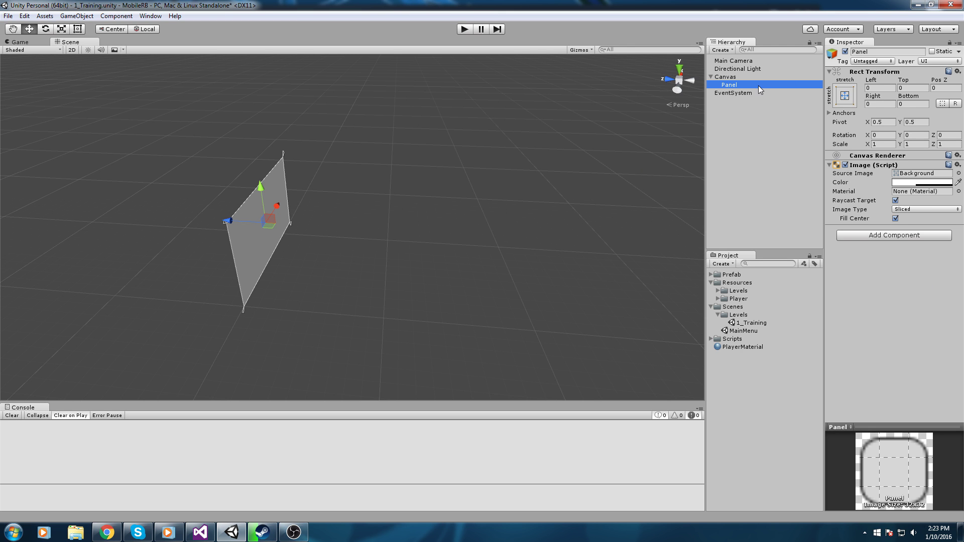
pyautogui.doubleClick(758, 85)
pyautogui.scroll(-4, 562, 171)
pyautogui.moveTo(329, 207); pyautogui.dragTo(342, 208, button='right')
# Switch the Scene view to 2D and zoom in centred on the panel
pyautogui.click(73, 49)
pyautogui.moveTo(435, 215); pyautogui.dragTo(441, 168, button='middle')
pyautogui.scroll(5, 441, 168)
pyautogui.moveTo(359, 120); pyautogui.dragTo(441, 168, button='middle')
pyautogui.scroll(8, 404, 214)
pyautogui.scroll(4, 441, 168)
pyautogui.moveTo(504, 197); pyautogui.dragTo(458, 179, button='middle')
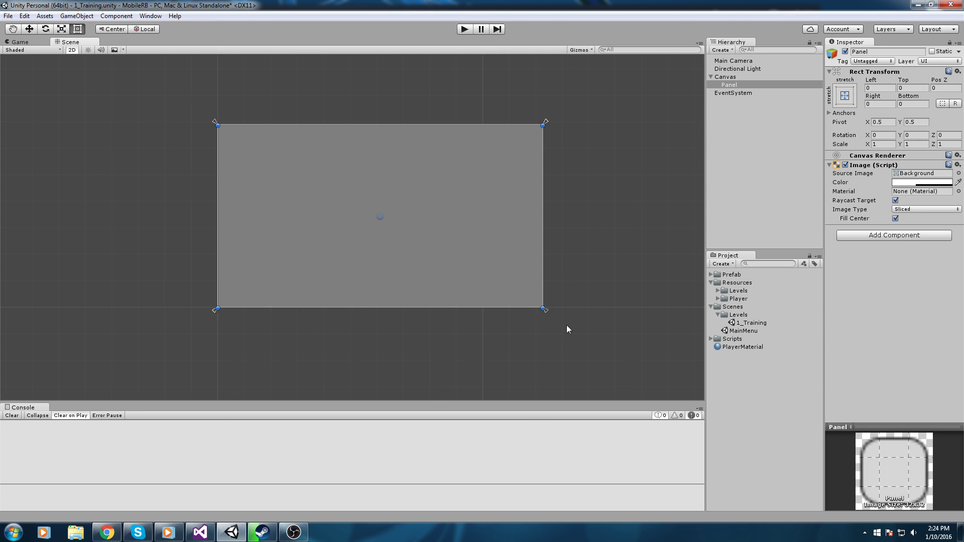
pyautogui.scroll(1, 482, 200)
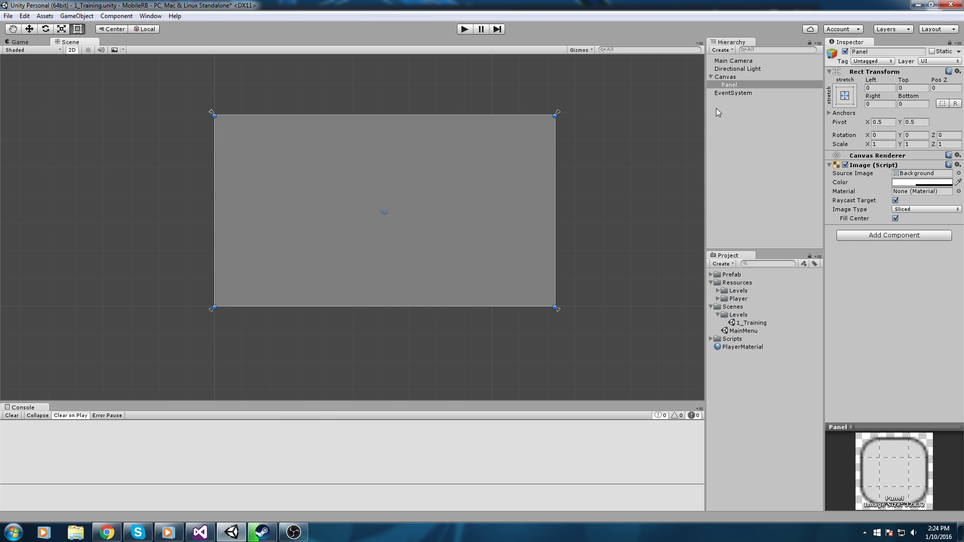
# Reselect the Panel and delete it
pyautogui.moveTo(527, 88); pyautogui.dragTo(575, 132)
pyautogui.click(339, 238)
pyautogui.scroll(2, 512, 181)
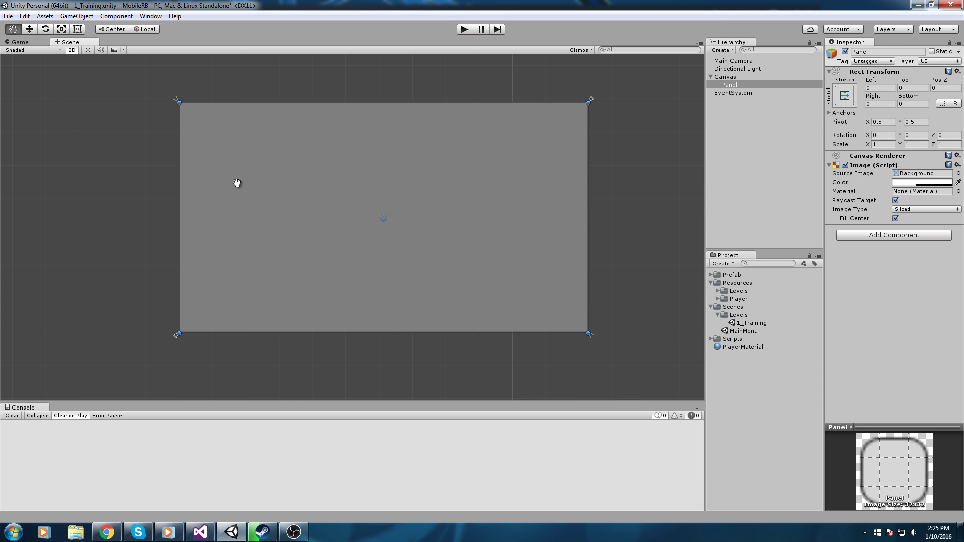
pyautogui.scroll(2, 321, 171)
pyautogui.press('Delete')
# Add a UI Button under the Canvas
pyautogui.moveTo(682, 126); pyautogui.dragTo(694, 104, button='middle')
pyautogui.click(733, 78)
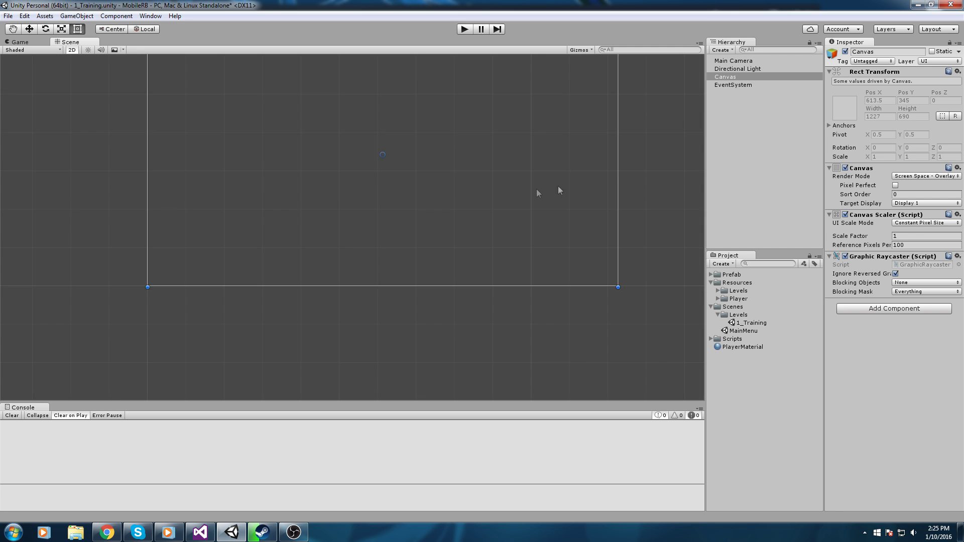
pyautogui.rightClick(729, 80)
pyautogui.moveTo(751, 219)
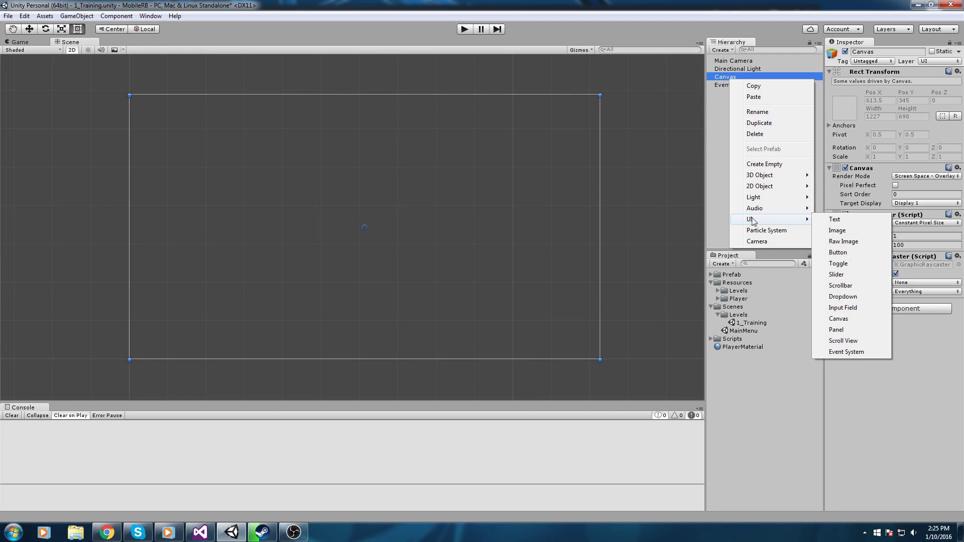
pyautogui.click(851, 254)
# Set the Button's Rect Transform Width and Height to 75
pyautogui.scroll(1, 529, 215)
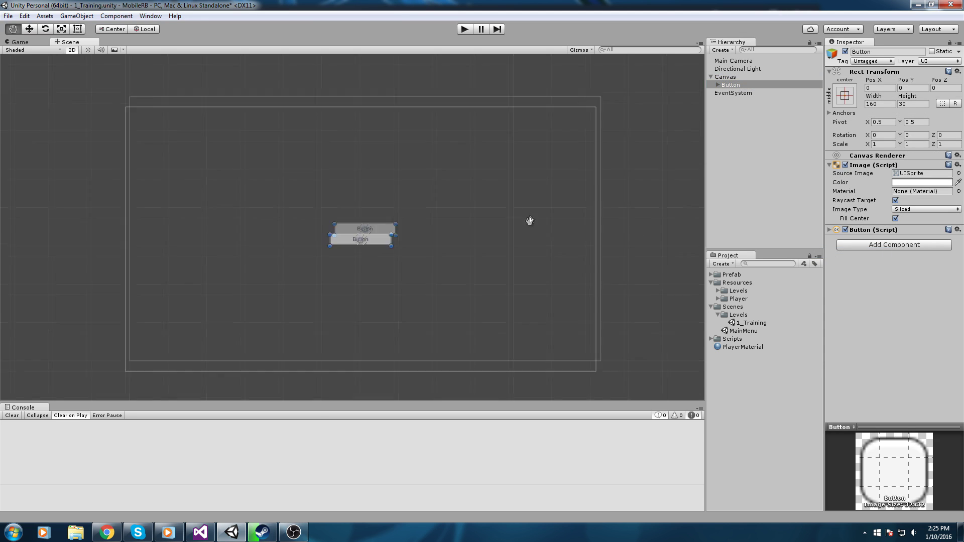
pyautogui.click(874, 103)
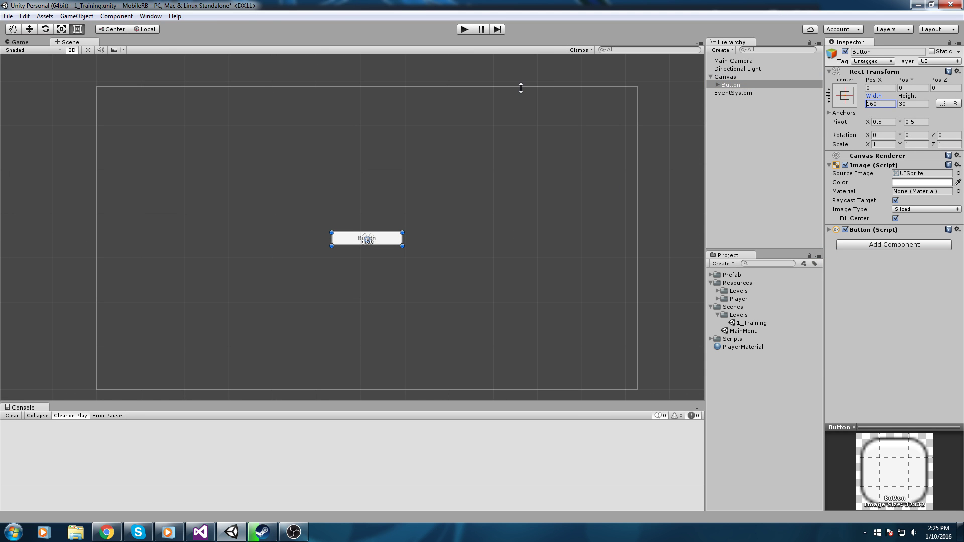
pyautogui.write('50')
pyautogui.press('Tab')
pyautogui.write('50')
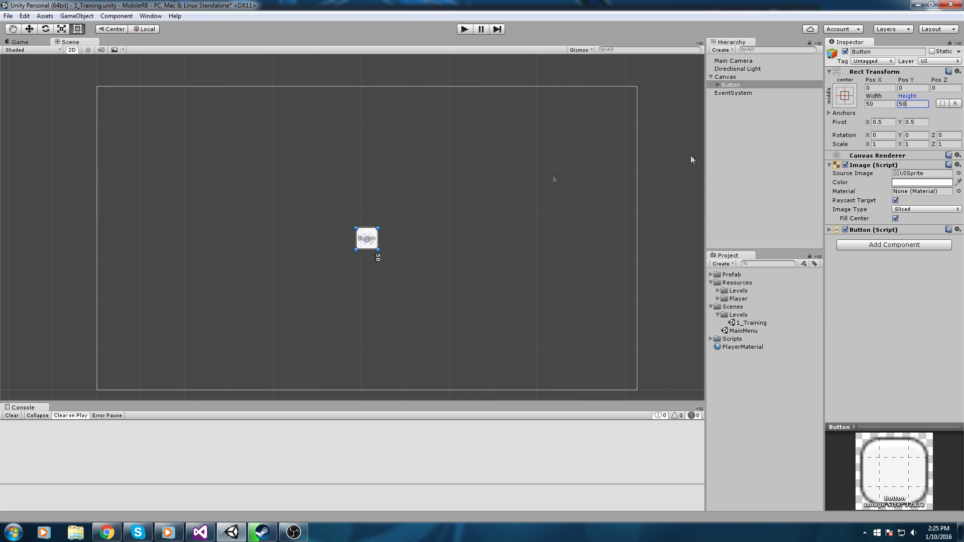
pyautogui.hotkey('shift', 'Tab')
pyautogui.write('75')
pyautogui.press('Tab')
pyautogui.write('75')
# Anchor the Button and its pivot to the canvas's top-right corner
pyautogui.click(845, 95)
pyautogui.click(923, 174)
pyautogui.keyDown('shift'); pyautogui.click(923, 174); pyautogui.keyUp('shift')
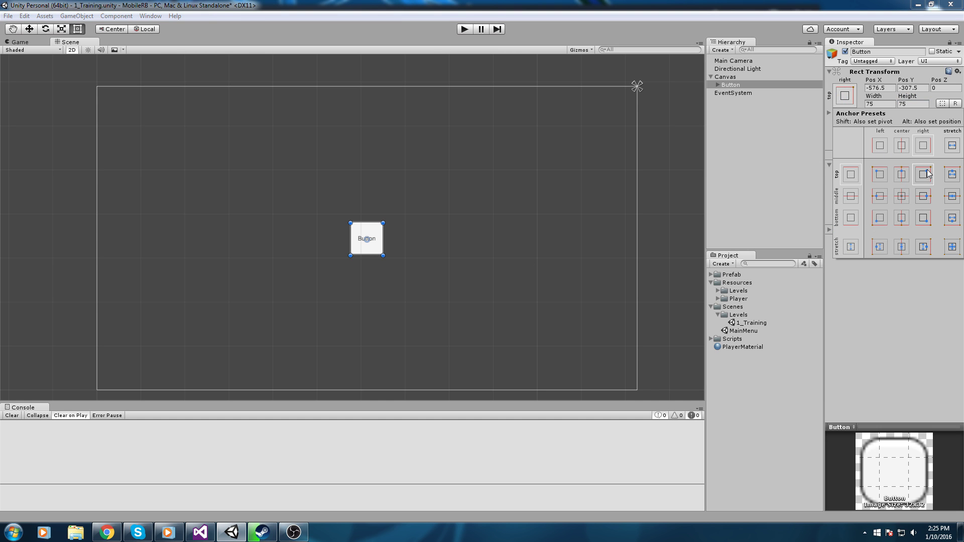
pyautogui.click(851, 96)
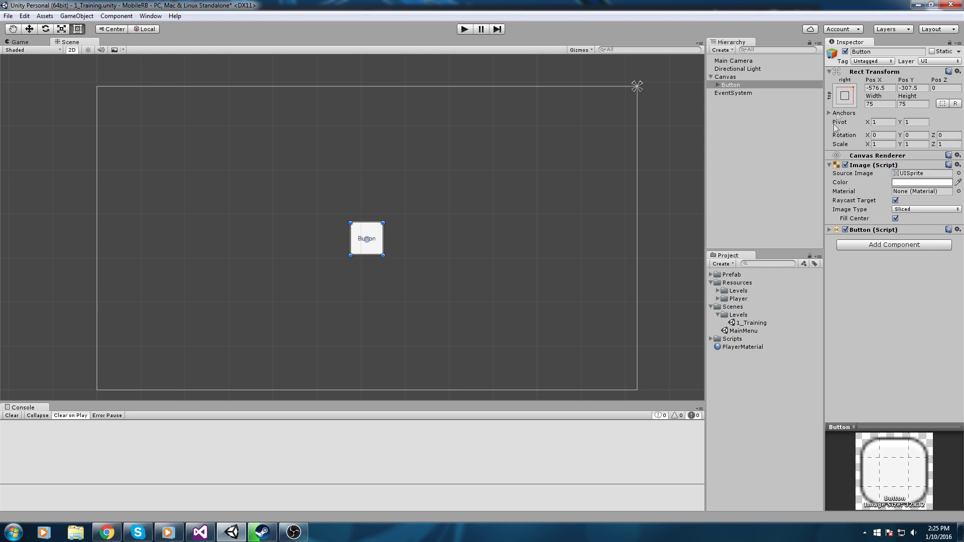
pyautogui.click(849, 102)
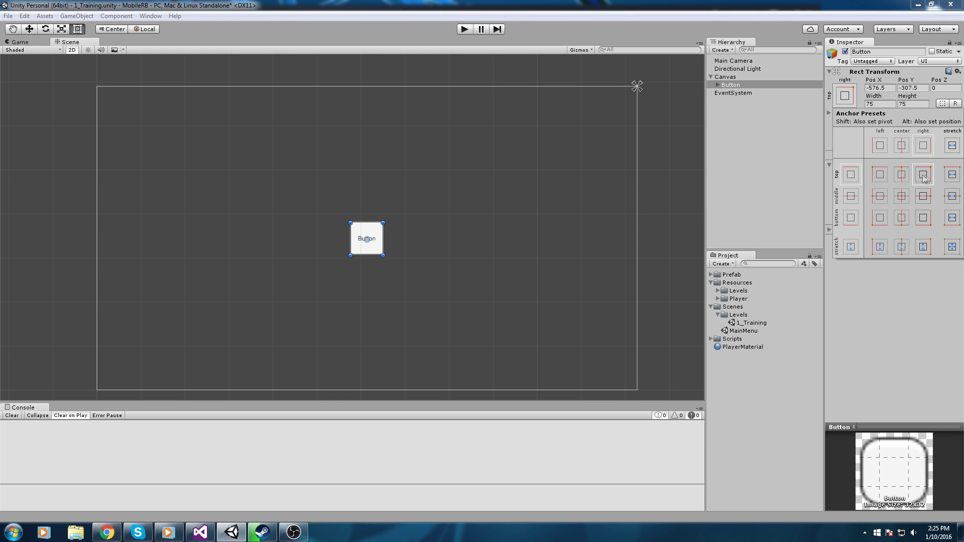
pyautogui.press('shift')
# Offset the Button to Pos X -25 and Pos Y -25
pyautogui.click(888, 89)
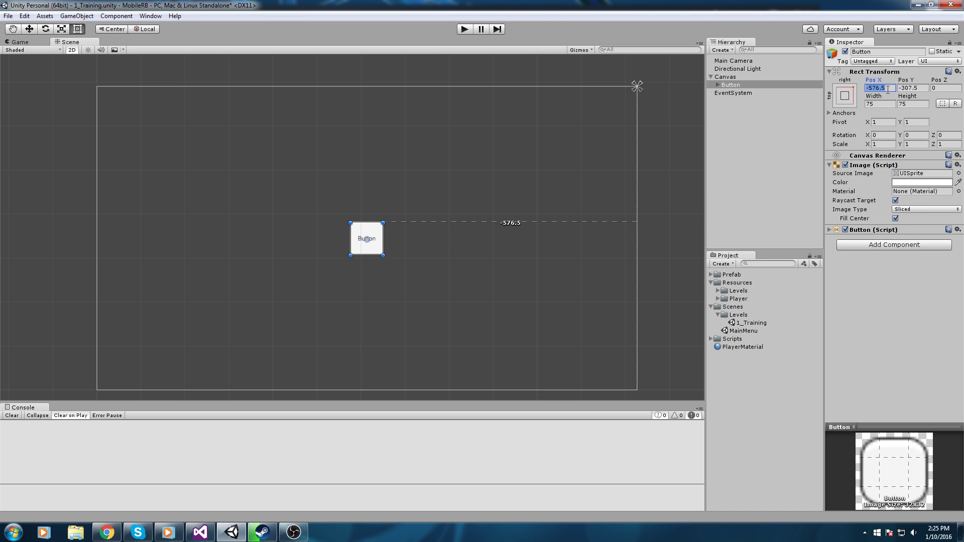
pyautogui.write('-20')
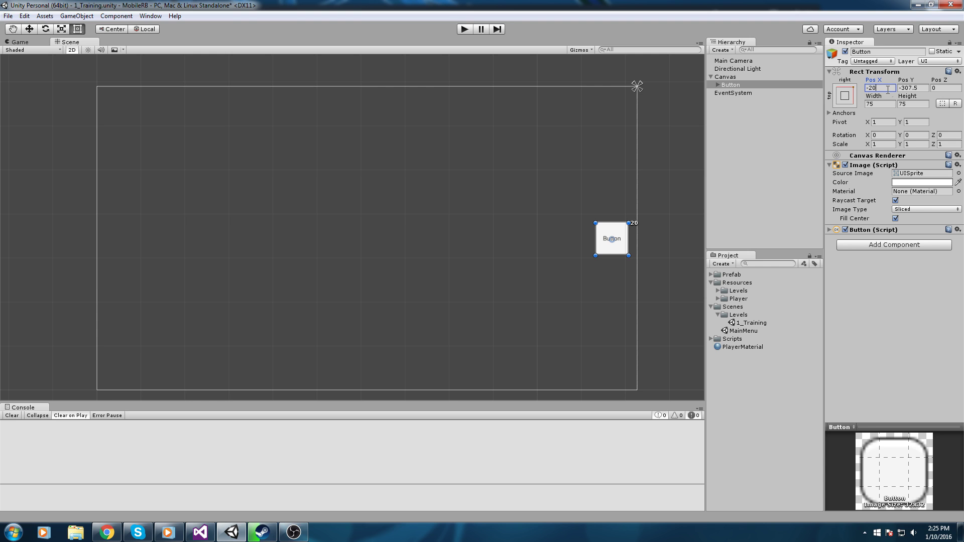
pyautogui.press('BackSpace')
pyautogui.write('5')
pyautogui.press('Tab')
pyautogui.write('-25')
# Save the 1_Training scene
pyautogui.moveTo(594, 143); pyautogui.dragTo(583, 150, button='middle')
pyautogui.scroll(2, 558, 174)
pyautogui.scroll(-3, 570, 156)
pyautogui.hotkey('ctrl', 's')
# Expand the Button to reveal its Text child and open its Image colour picker
pyautogui.scroll(2, 647, 122)
pyautogui.moveTo(649, 122); pyautogui.dragTo(598, 183, button='middle')
pyautogui.click(716, 85)
pyautogui.scroll(2, 553, 145)
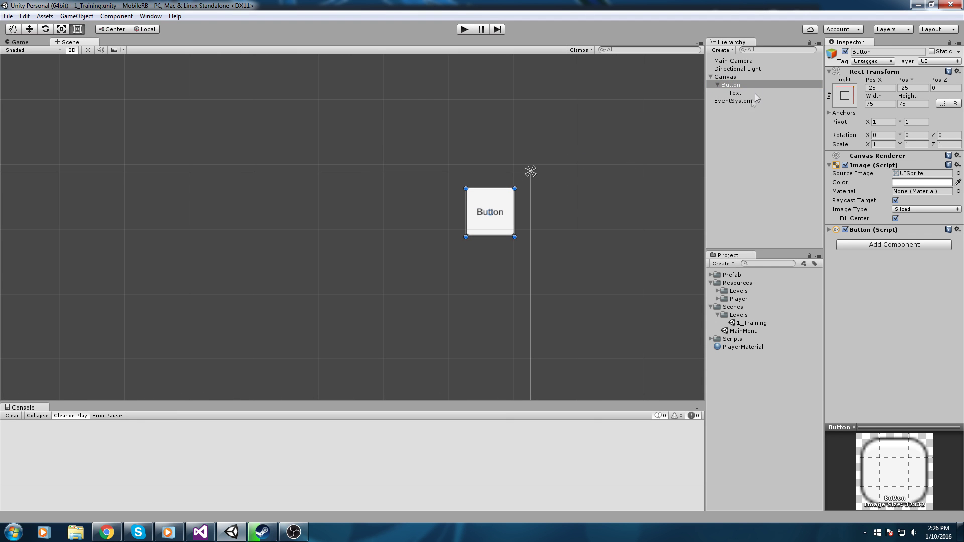
pyautogui.click(922, 182)
# Set the Button's Image colour to bright yellow (F1F330)
pyautogui.click(57, 74)
pyautogui.moveTo(58, 74); pyautogui.dragTo(59, 43)
pyautogui.click(99, 106)
pyautogui.click(116, 5)
# Change the child Text label to read PAUSE
pyautogui.click(733, 101)
pyautogui.click(735, 93)
pyautogui.click(885, 167)
pyautogui.click(887, 193)
pyautogui.write('---->')
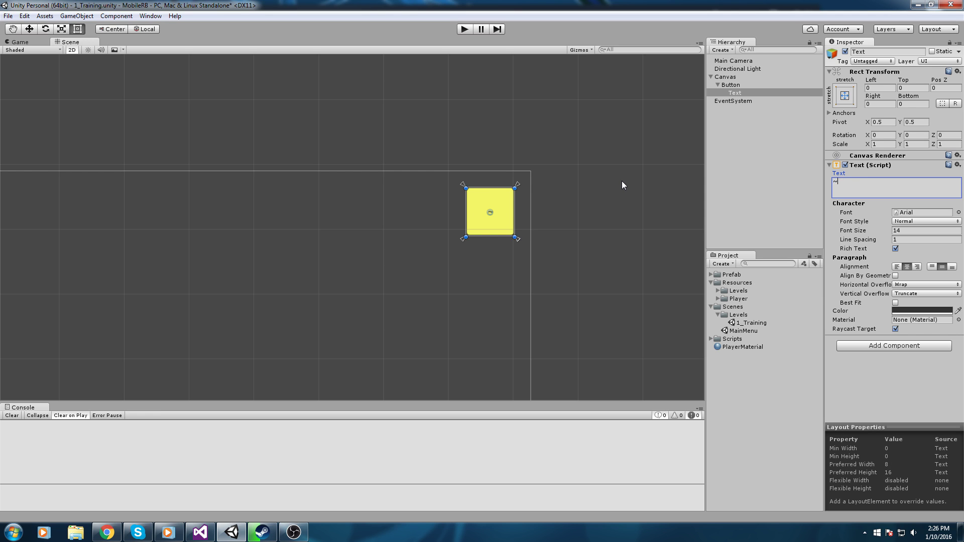
pyautogui.press('BackSpace')
pyautogui.press('BackSpace')
pyautogui.press('BackSpace')
pyautogui.press('BackSpace')
pyautogui.press('BackSpace')
pyautogui.press('BackSpace')
pyautogui.write('PAUSE')
pyautogui.click(550, 170)
pyautogui.scroll(-1, 624, 205)
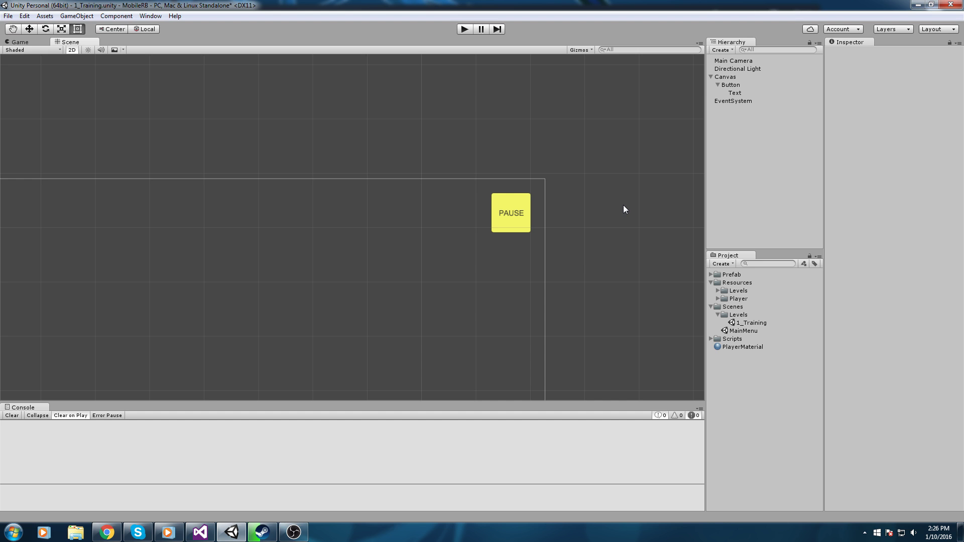
# Save the scene with Ctrl+S
pyautogui.scroll(-2, 619, 207)
pyautogui.hotkey('ctrl', 's')
pyautogui.moveTo(478, 246); pyautogui.dragTo(598, 161, button='middle')
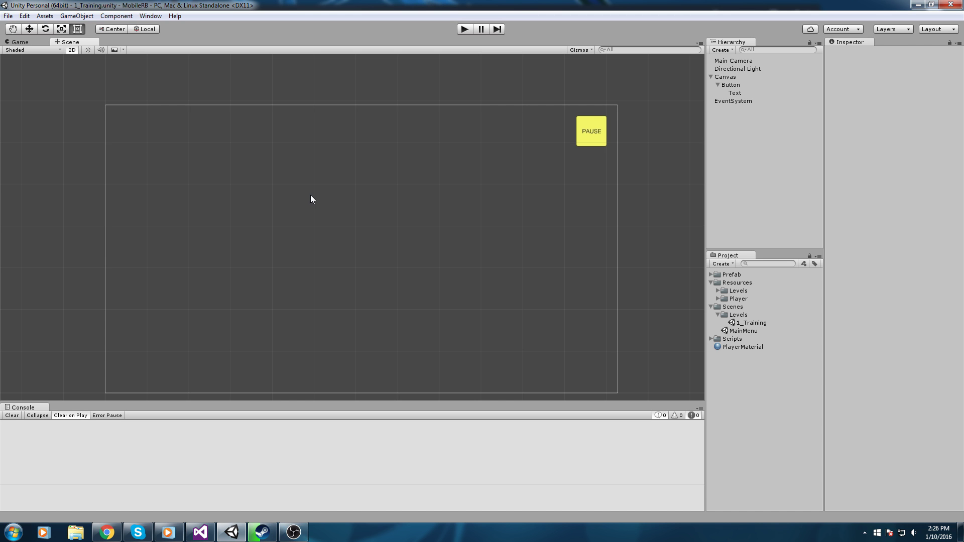
pyautogui.scroll(1, 99, 108)
pyautogui.scroll(-2, 139, 125)
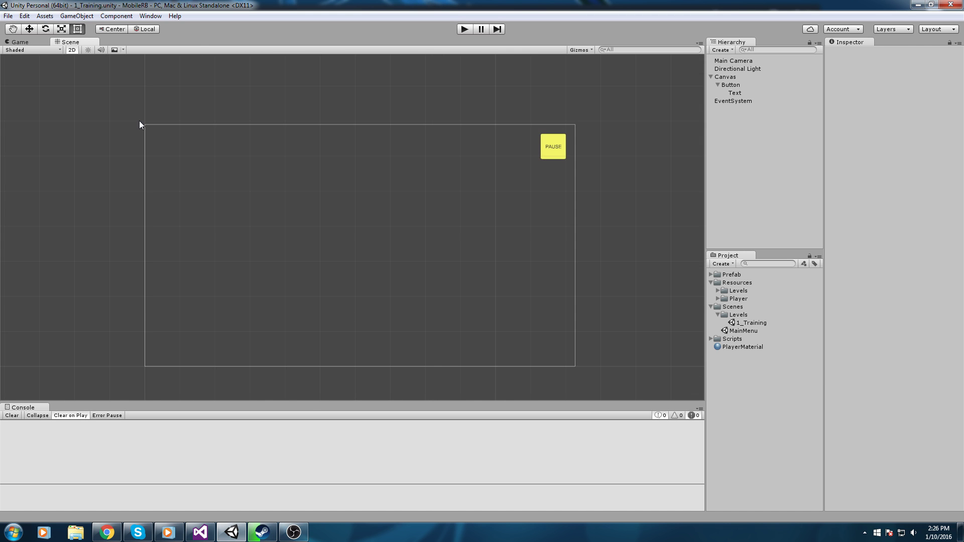
# Switch the Scene view to 3D, orbit the canvas, and collapse Button and Canvas in the Hierarchy
pyautogui.click(72, 50)
pyautogui.keyDown('alt'); pyautogui.moveTo(87, 70); pyautogui.dragTo(408, 176); pyautogui.keyUp('alt')
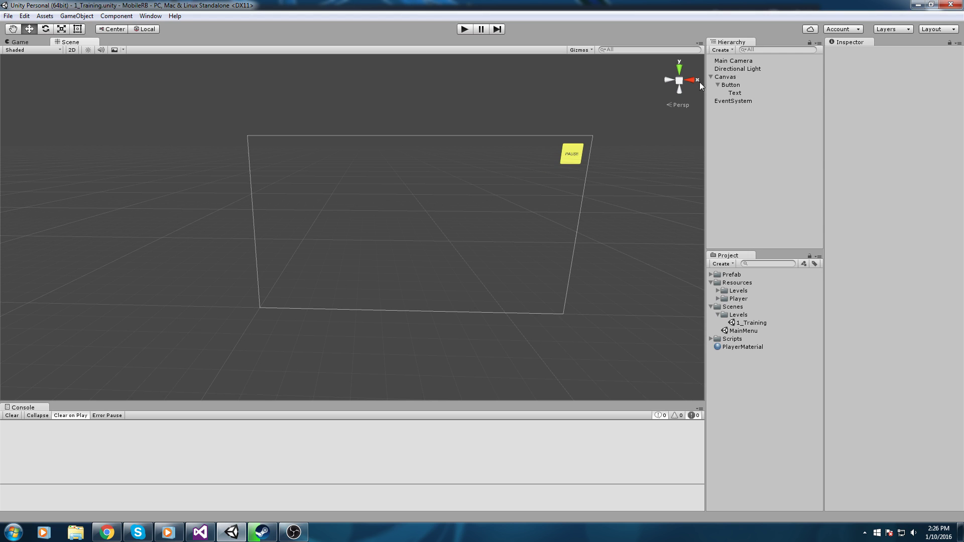
pyautogui.click(730, 84)
pyautogui.click(718, 85)
pyautogui.moveTo(566, 162)
pyautogui.mouseDown(button='middle')
pyautogui.moveTo(508, 186)
pyautogui.moveTo(553, 155)
pyautogui.mouseUp(button='middle')
pyautogui.scroll(4, 508, 176)
pyautogui.click(711, 76)
pyautogui.moveTo(605, 121); pyautogui.dragTo(536, 135, button='middle')
pyautogui.click(773, 129)
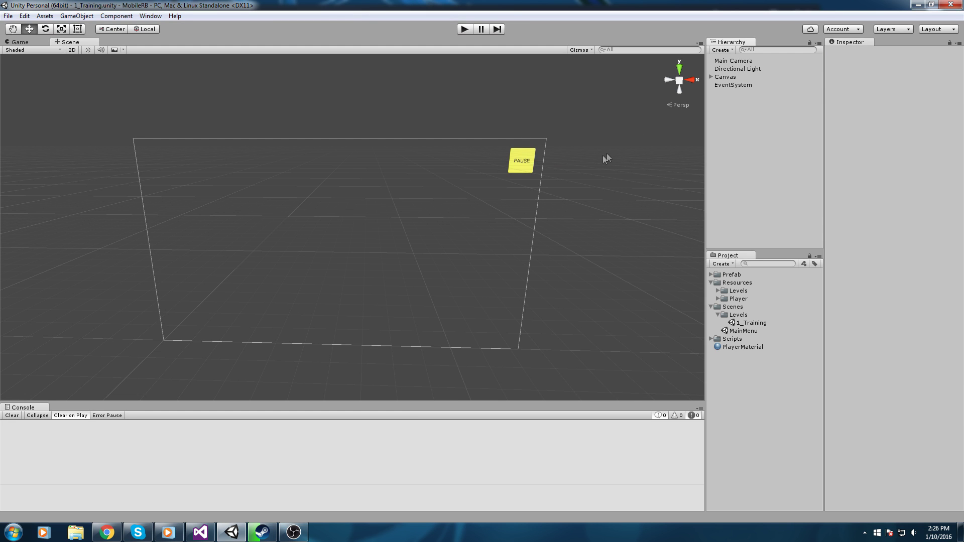
# Open the MainMenu scene and select its Game Manager object
pyautogui.doubleClick(751, 331)
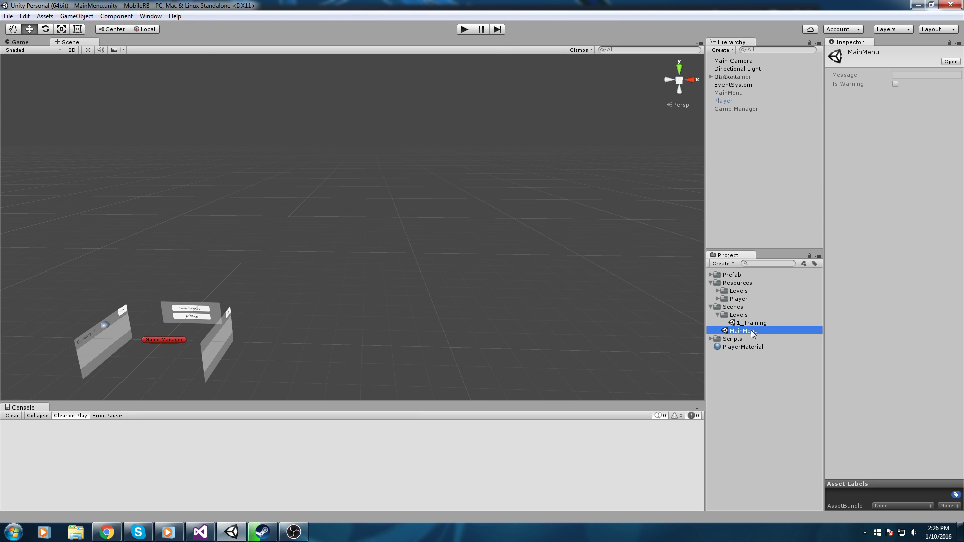
pyautogui.moveTo(435, 209); pyautogui.dragTo(531, 172, button='middle')
pyautogui.click(737, 108)
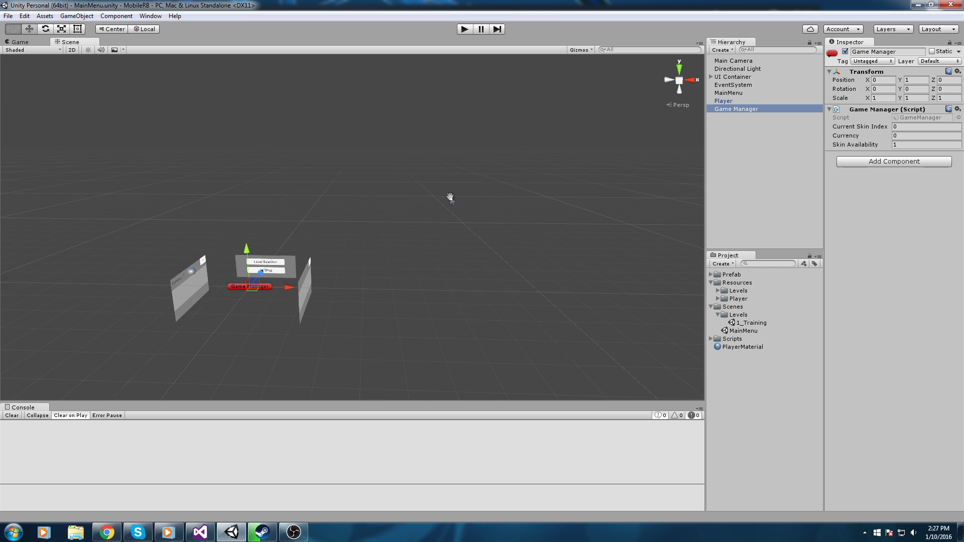
pyautogui.moveTo(452, 200); pyautogui.dragTo(521, 161, button='middle')
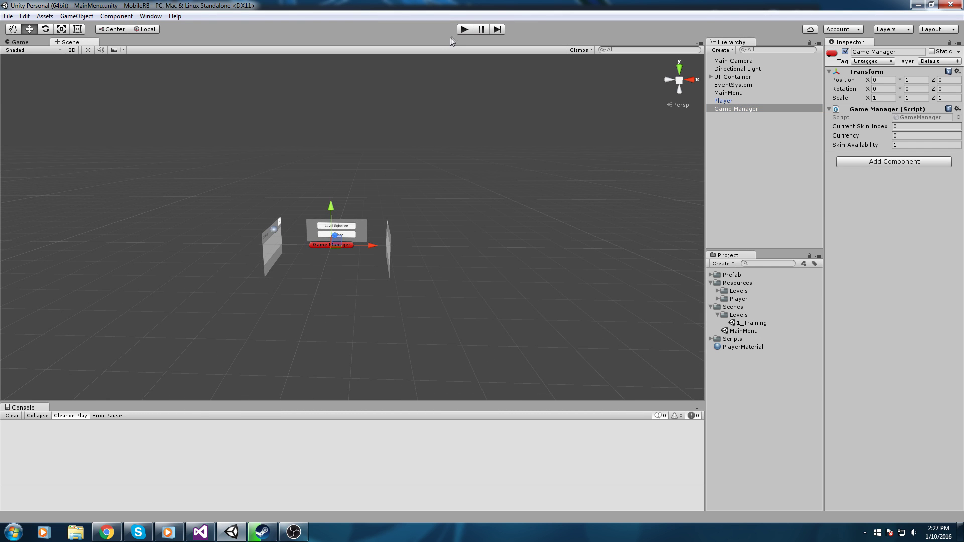
# Play from the main menu through Level Selection into LEVEL ONE, then stop
pyautogui.click(465, 29)
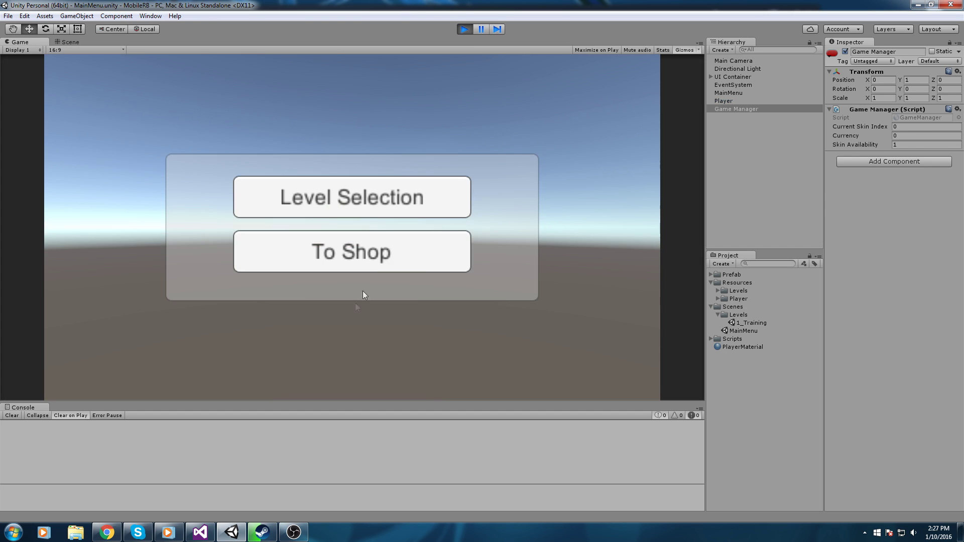
pyautogui.click(401, 196)
pyautogui.click(310, 219)
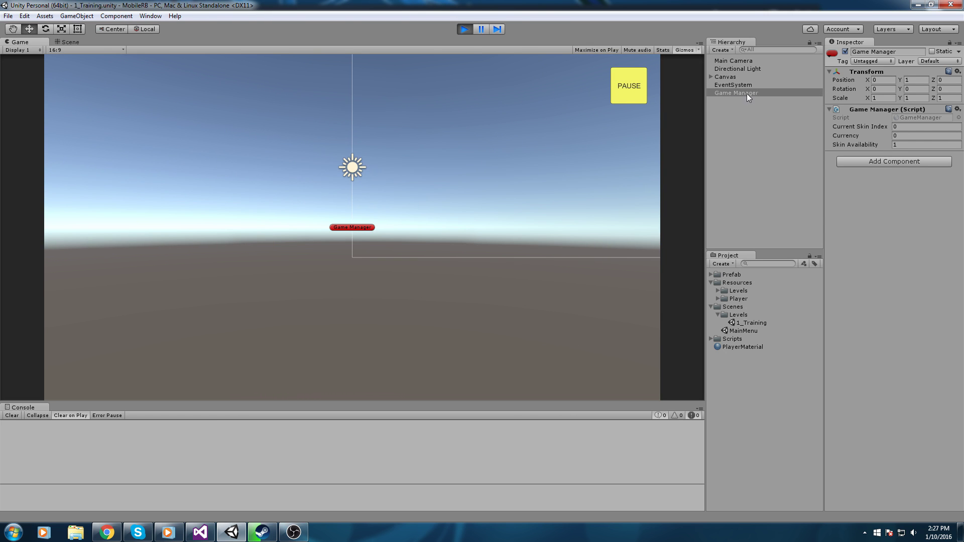
pyautogui.click(741, 93)
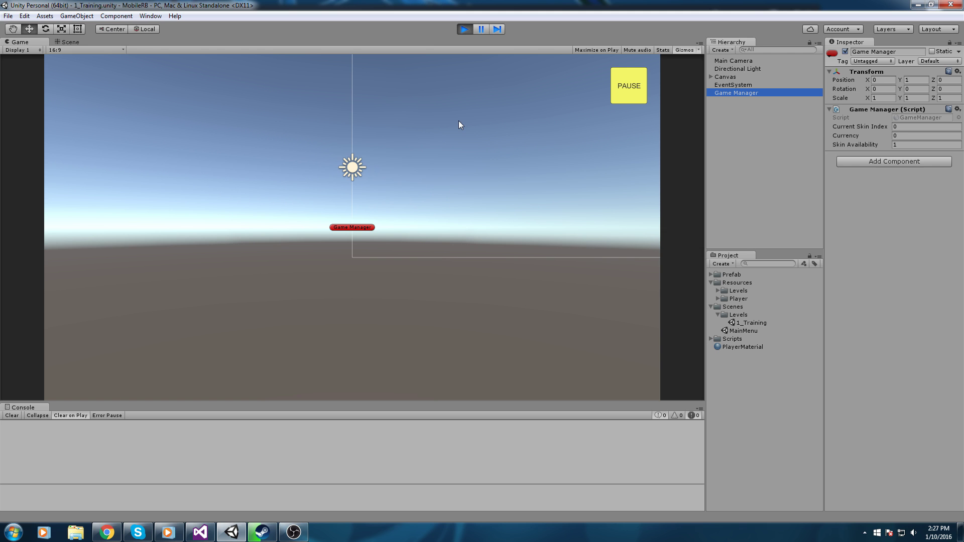
pyautogui.click(460, 32)
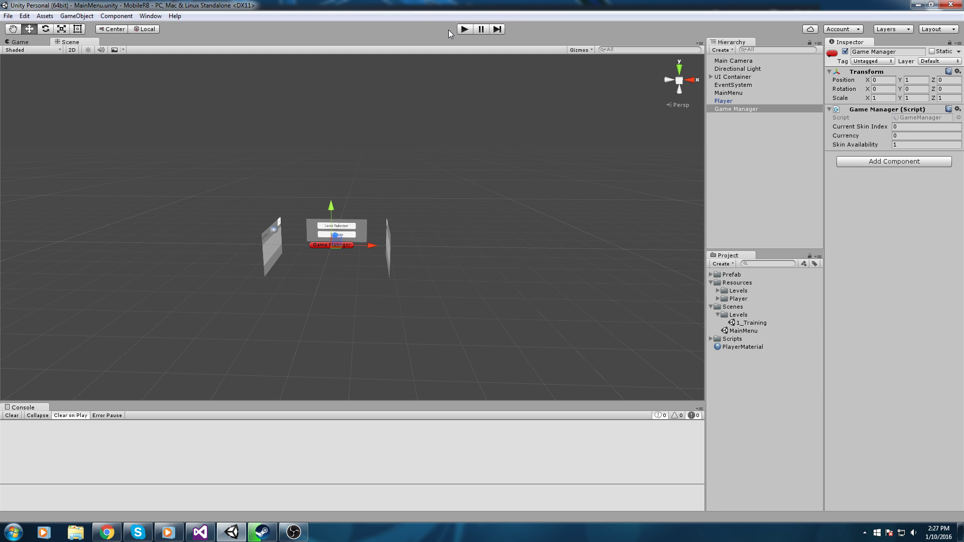
# Reopen the 1_Training scene from the Project panel
pyautogui.scroll(-1, 300, 76)
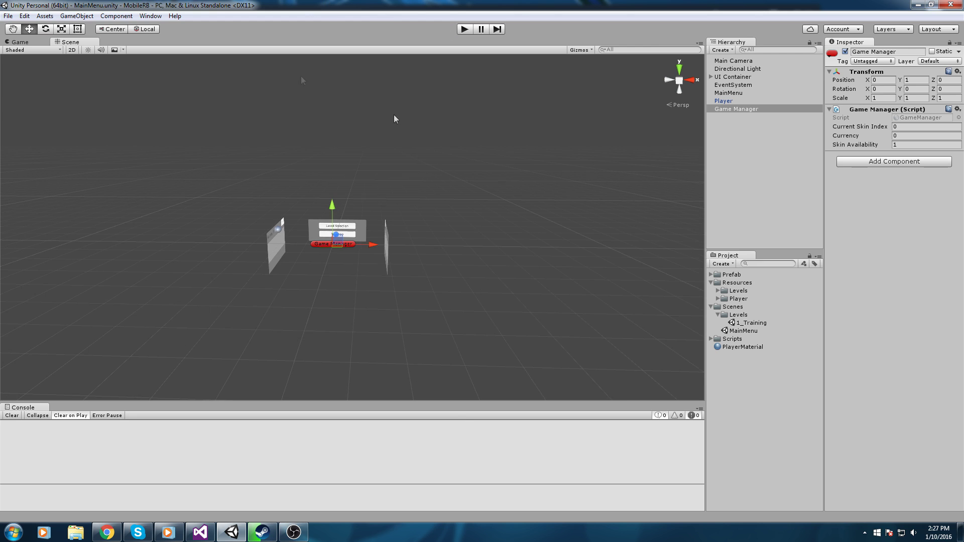
pyautogui.moveTo(438, 157); pyautogui.dragTo(441, 163, button='middle')
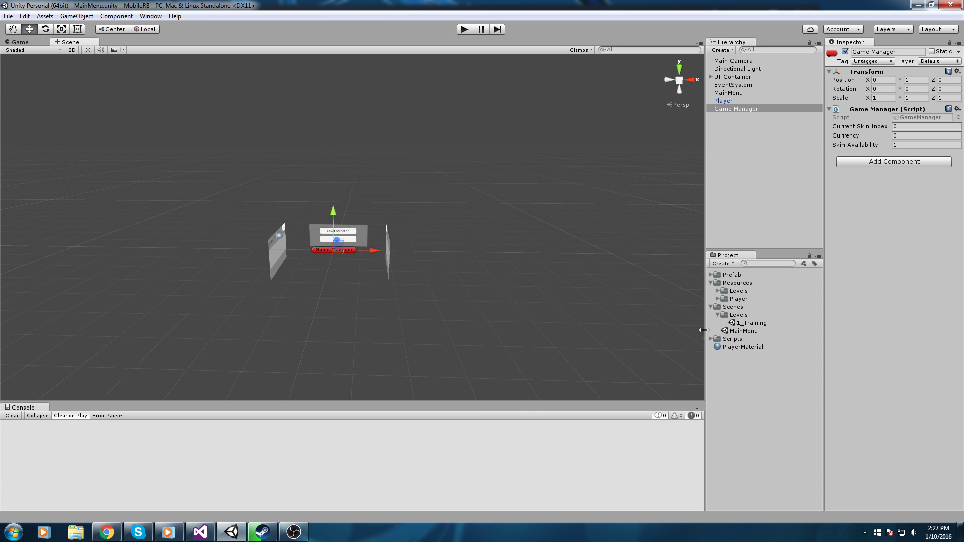
pyautogui.click(744, 331)
pyautogui.doubleClick(749, 324)
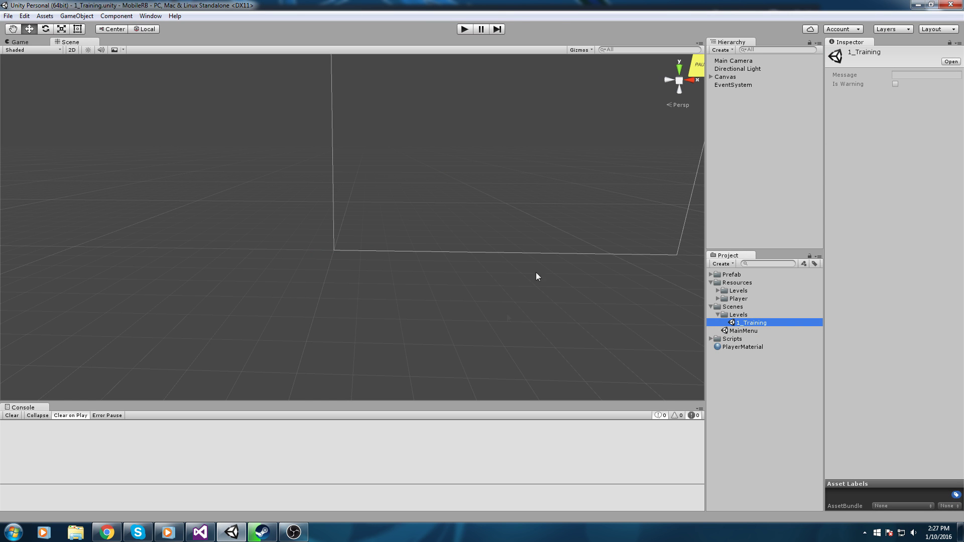
# Create an empty GameObject via GameObject > Create Empty and name it Level Manager
pyautogui.moveTo(630, 200); pyautogui.dragTo(504, 174, button='middle')
pyautogui.scroll(-4, 529, 243)
pyautogui.scroll(2, 504, 174)
pyautogui.rightClick(766, 114)
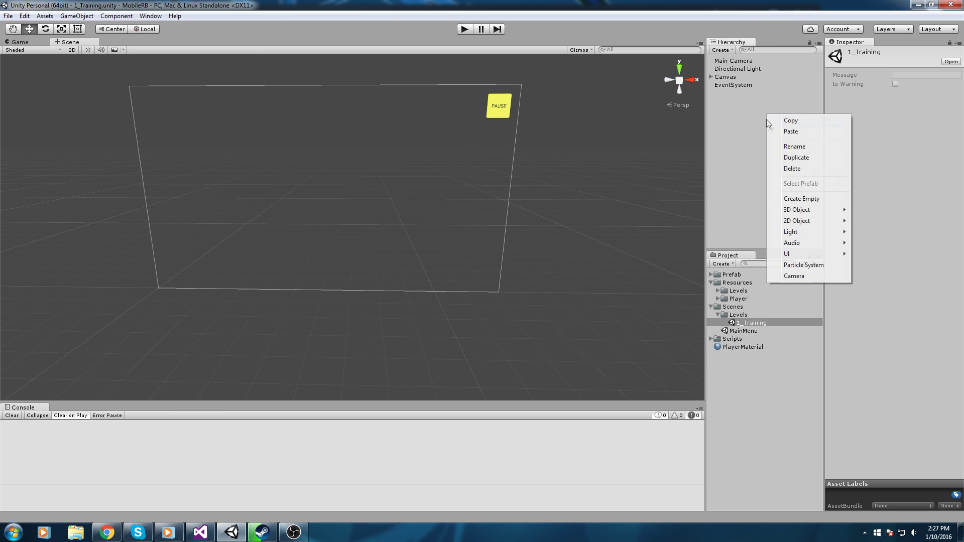
pyautogui.click(753, 116)
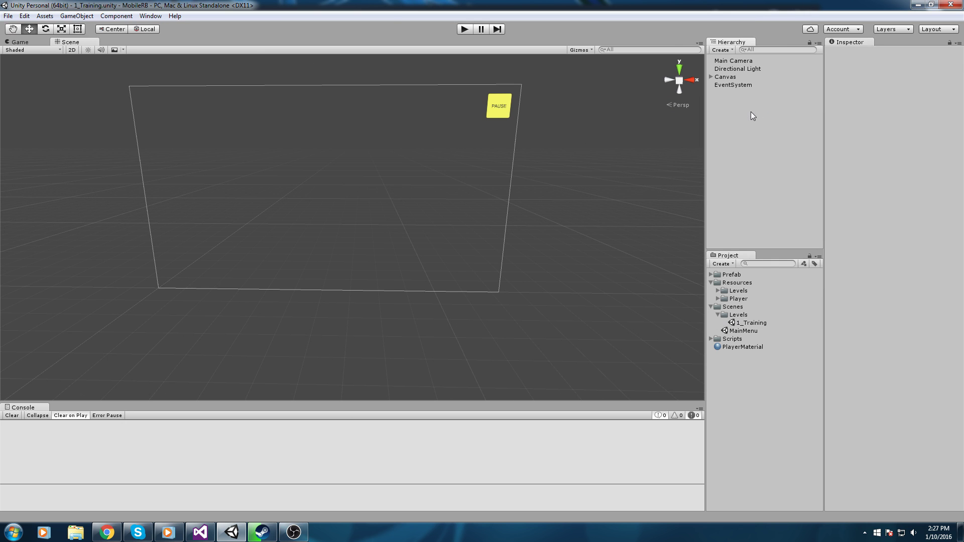
pyautogui.click(77, 16)
pyautogui.click(91, 27)
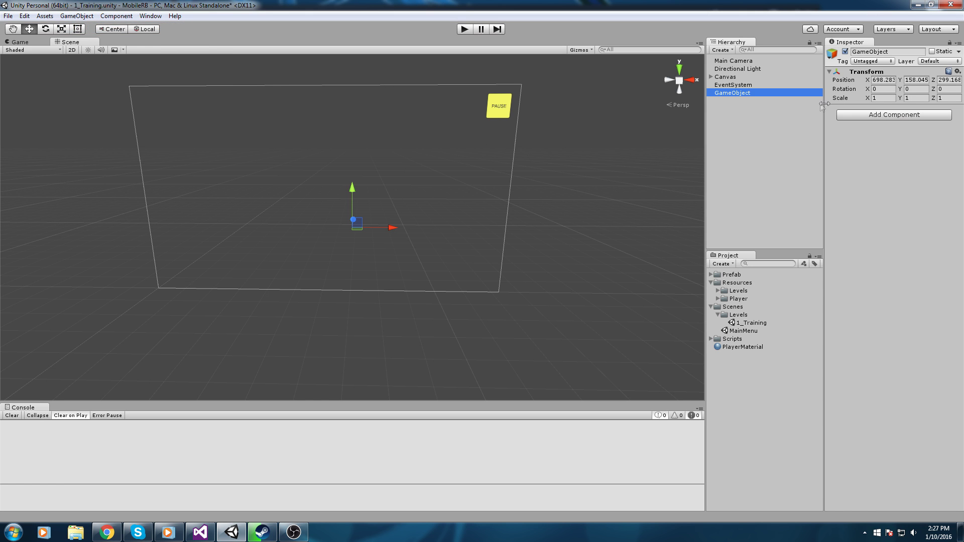
pyautogui.click(896, 53)
pyautogui.write('Level ')
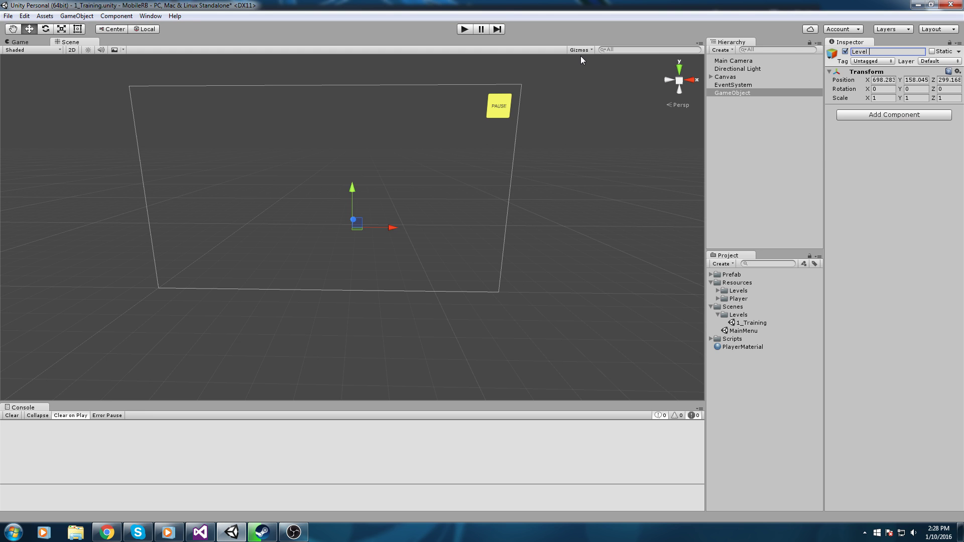
pyautogui.write('Manager')
pyautogui.press('Return')
# Set Level Manager's position to 0, 0, 0
pyautogui.click(874, 80)
pyautogui.write('0')
pyautogui.press('Tab')
pyautogui.write('0')
pyautogui.press('Tab')
pyautogui.write('0')
pyautogui.moveTo(487, 233); pyautogui.dragTo(581, 206, button='middle')
# Give Level Manager a green label icon, then search Add Component for 'Level Manager'
pyautogui.scroll(3, 580, 201)
pyautogui.click(833, 54)
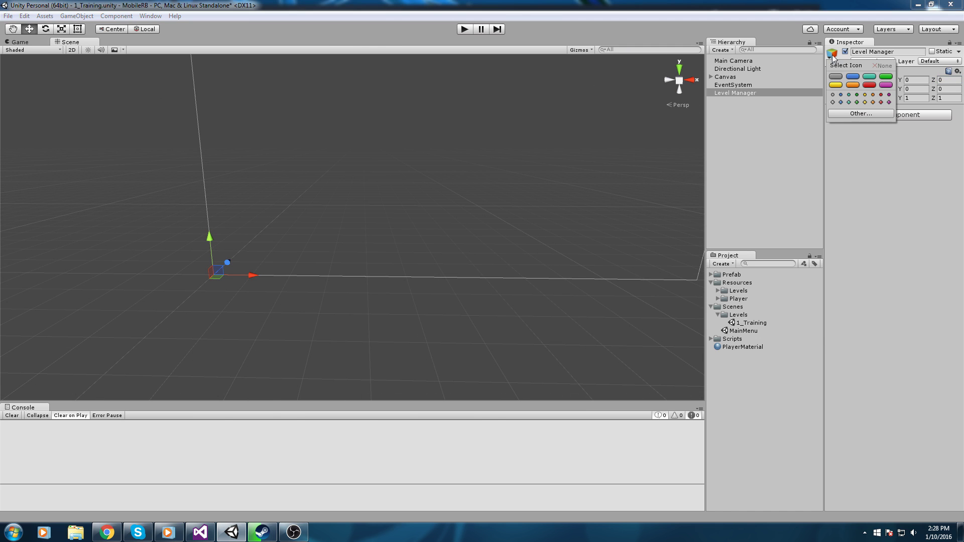
pyautogui.click(884, 78)
pyautogui.moveTo(277, 173); pyautogui.dragTo(418, 198, button='middle')
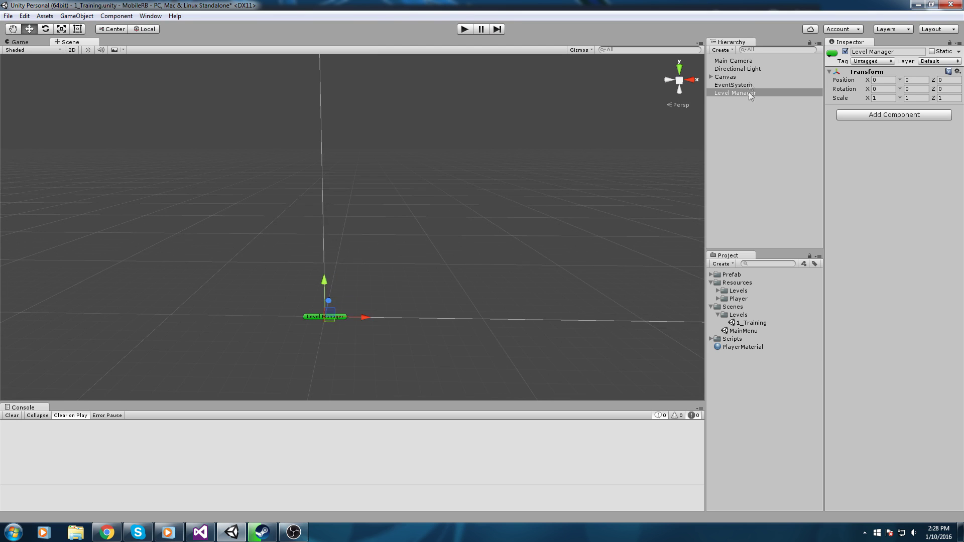
pyautogui.click(889, 115)
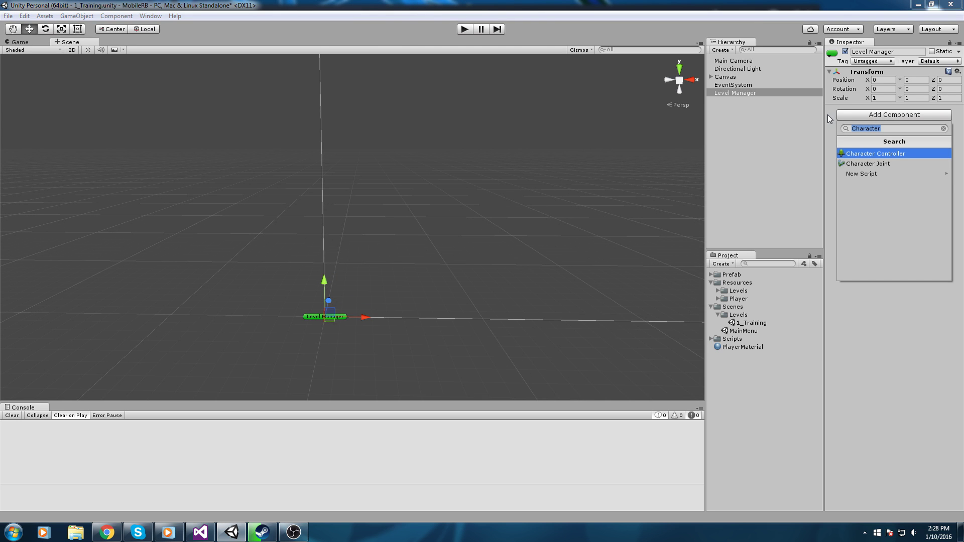
pyautogui.write('Level Mana')
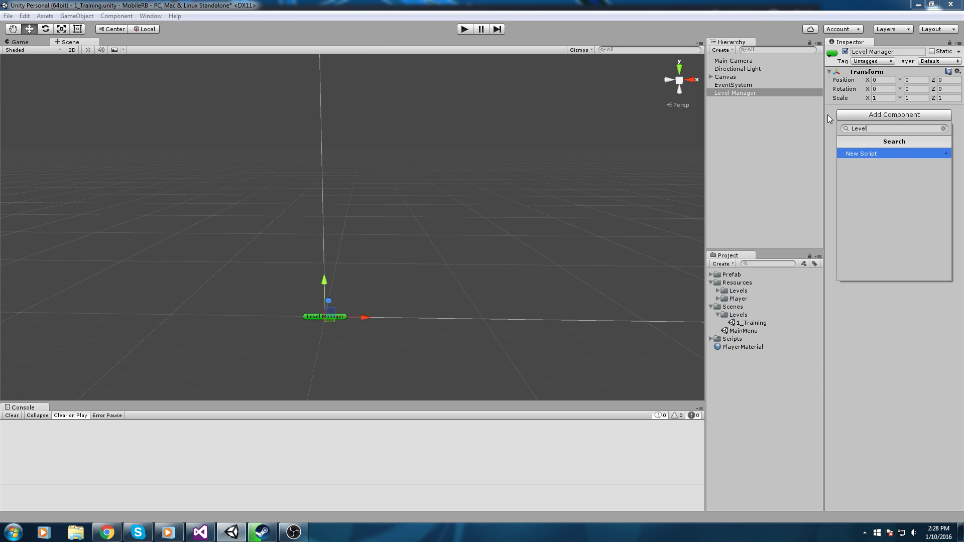
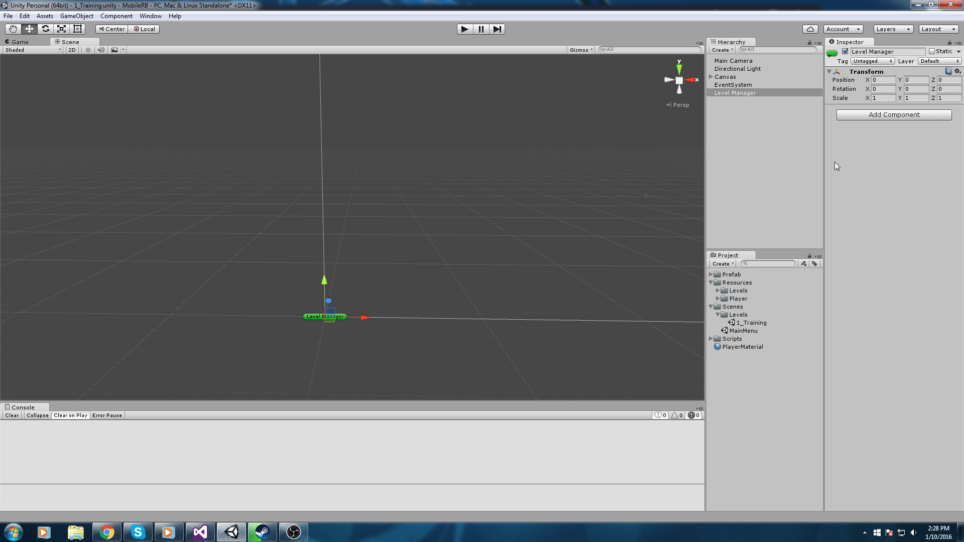
# Attach a new C# script named LevelManager to Level Manager and open it for editing
pyautogui.click(890, 117)
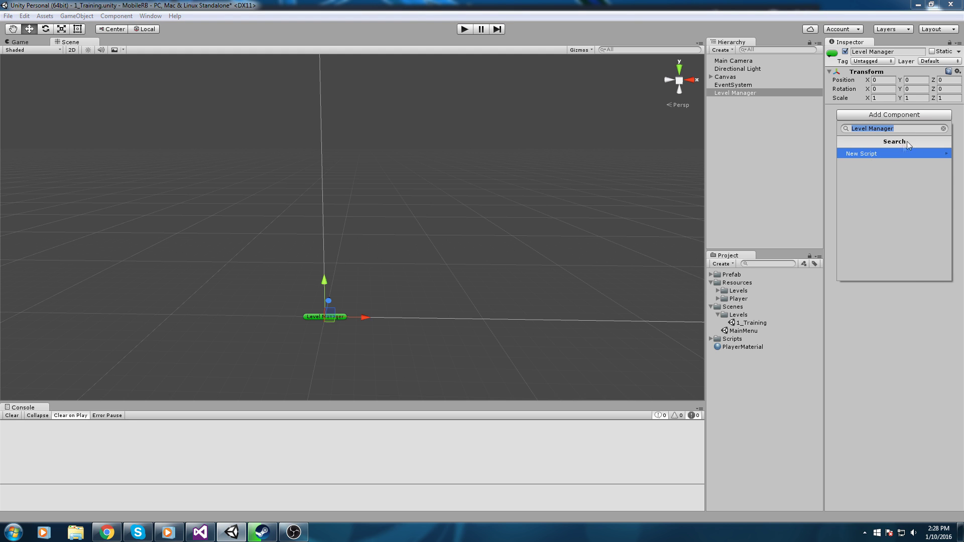
pyautogui.click(892, 153)
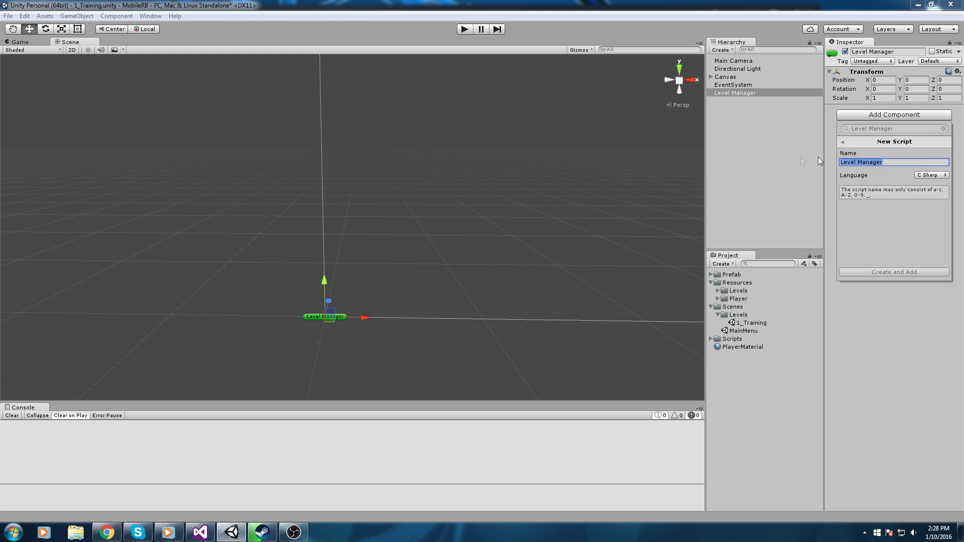
pyautogui.click(860, 162)
pyautogui.press('BackSpace')
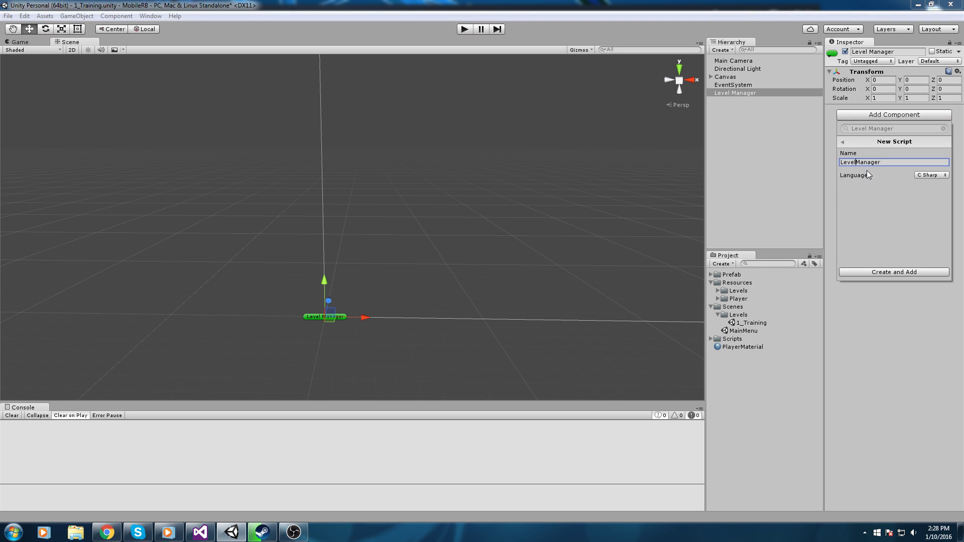
pyautogui.press('Return')
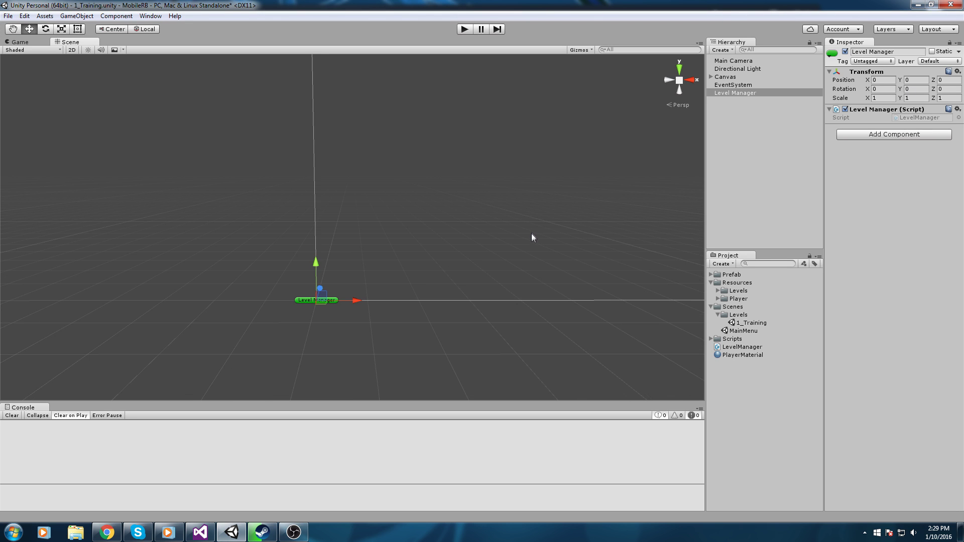
pyautogui.moveTo(531, 234); pyautogui.dragTo(442, 221, button='middle')
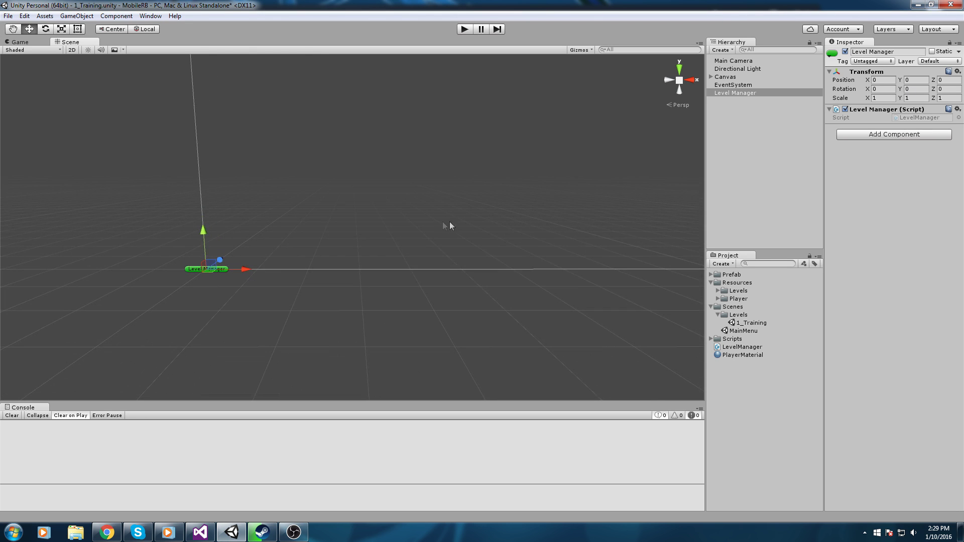
pyautogui.click(915, 120)
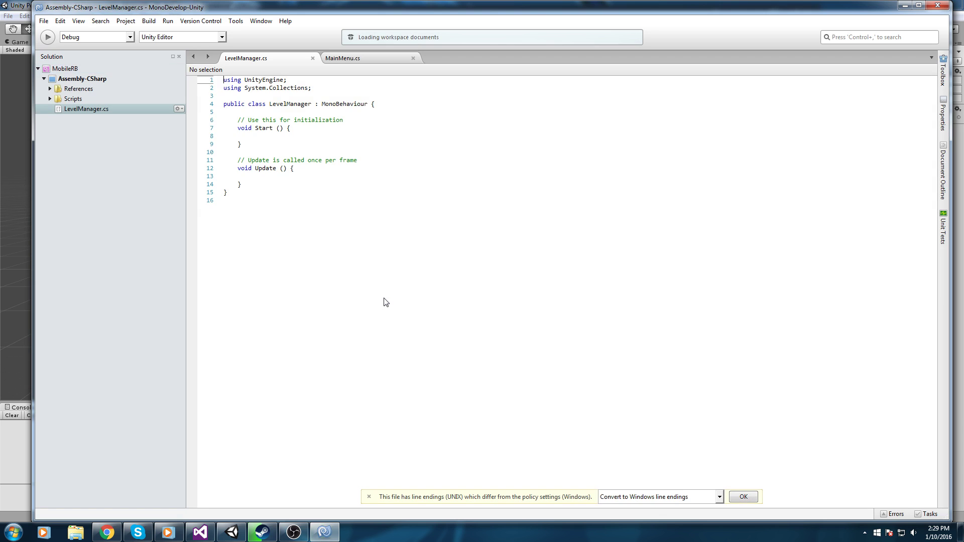
# Delete the default Start and Update methods from LevelManager.cs and save
pyautogui.click(329, 176)
pyautogui.keyDown('ctrl'); pyautogui.scroll(5, 328, 176); pyautogui.keyUp('ctrl')
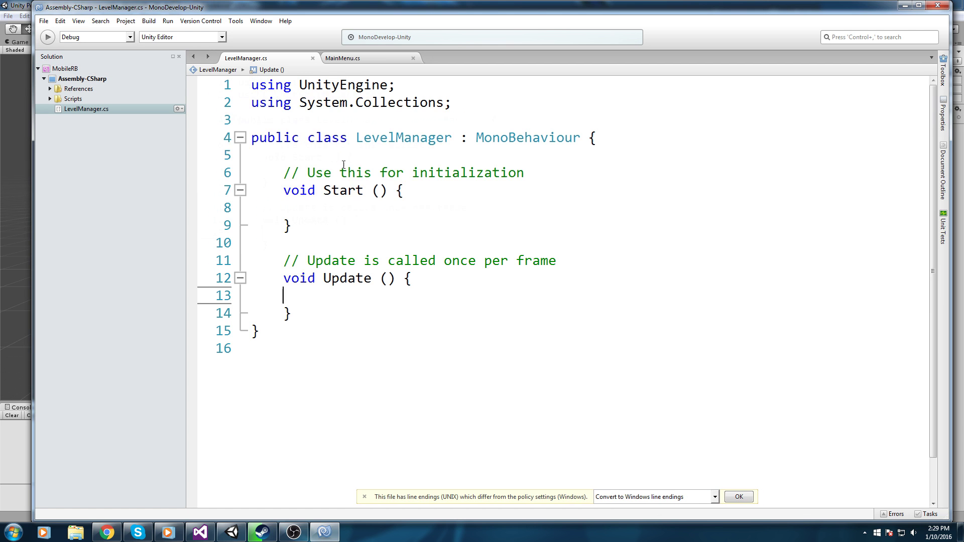
pyautogui.click(585, 138)
pyautogui.press('Return')
pyautogui.moveTo(302, 328); pyautogui.dragTo(259, 155)
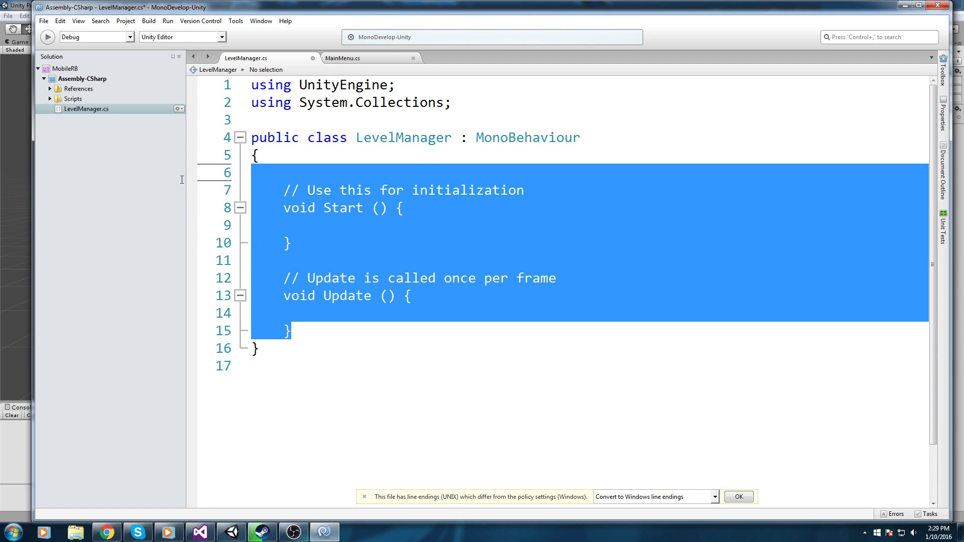
pyautogui.press('Delete')
pyautogui.press('Return')
pyautogui.hotkey('ctrl', 's')
pyautogui.click(279, 225)
pyautogui.press('BackSpace')
pyautogui.hotkey('ctrl', 's')
# Add the directive 'using UnityEngine.SceneManagement;' and save
pyautogui.click(431, 90)
pyautogui.press('Return')
pyautogui.write('using S')
pyautogui.press('BackSpace')
pyautogui.write('Unity')
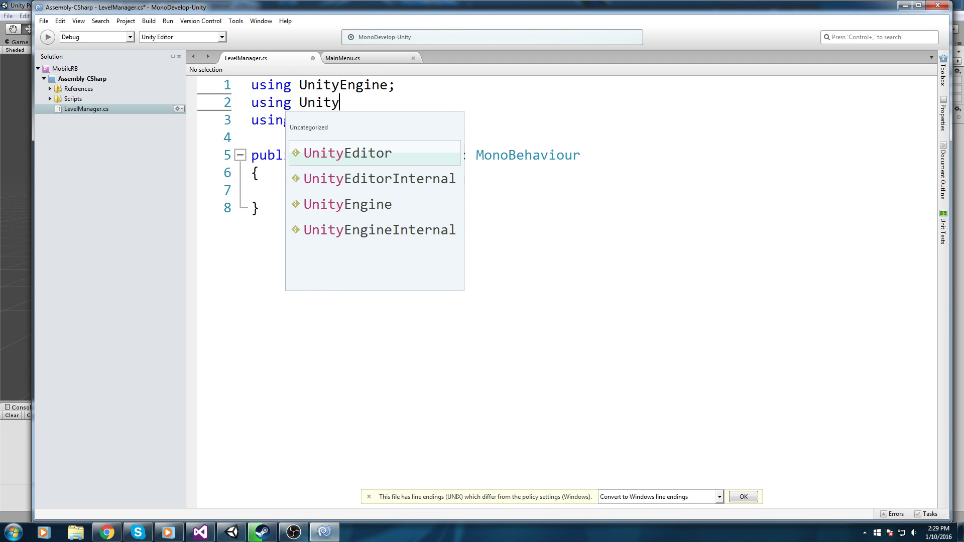
pyautogui.write('Engine.SceneManagement;')
pyautogui.hotkey('ctrl', 's')
# Declare an empty public void ToMenu() method inside the class
pyautogui.click(376, 190)
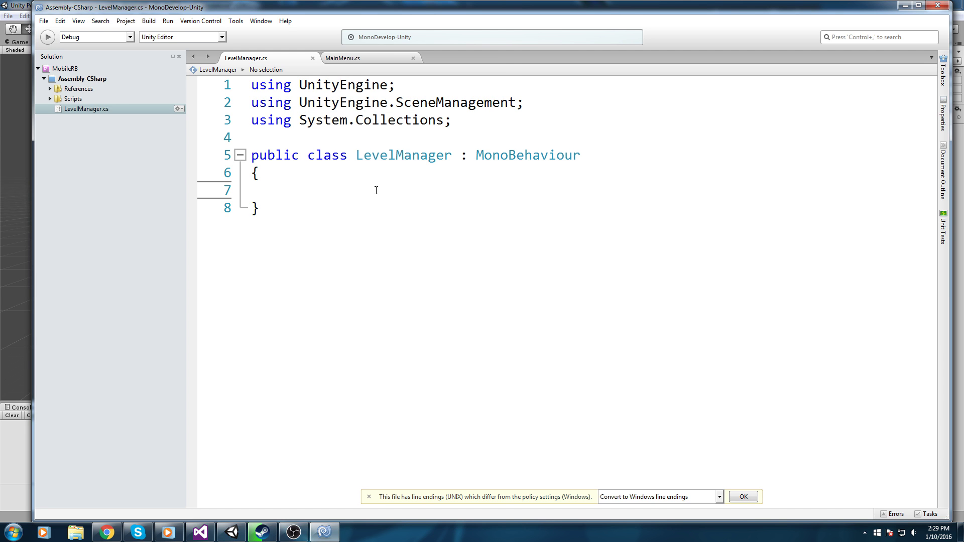
pyautogui.write('publ')
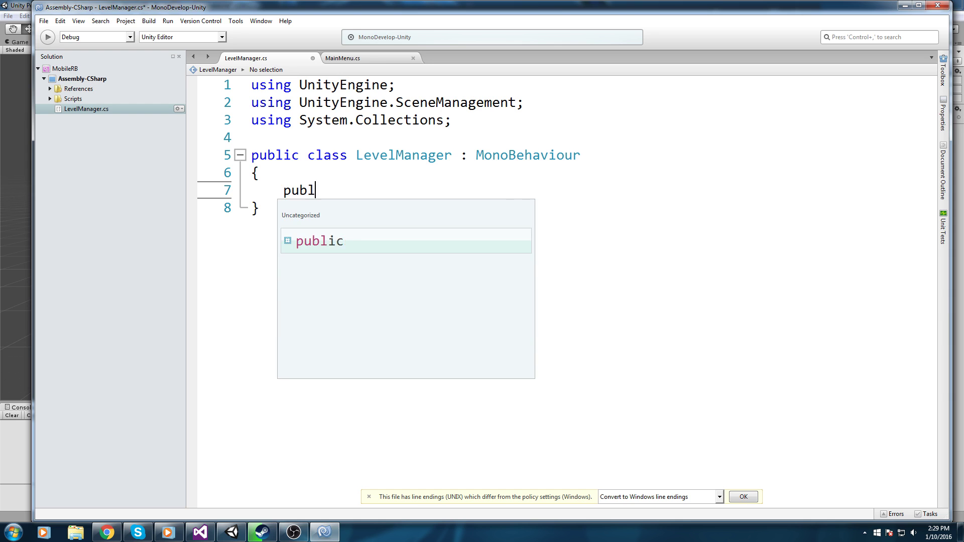
pyautogui.write('ic void To')
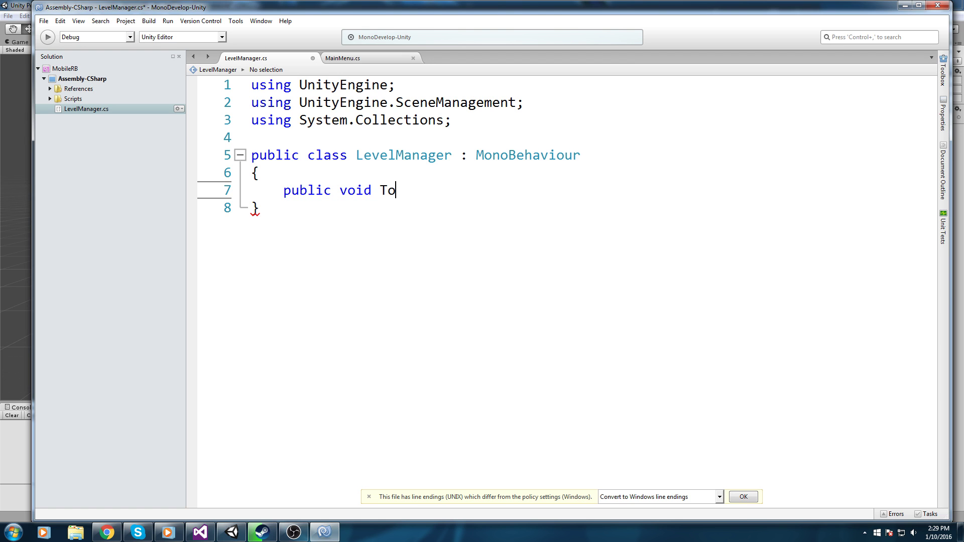
pyautogui.write('Menu()')
pyautogui.press('Return')
pyautogui.write('{')
pyautogui.press('Return')
pyautogui.hotkey('ctrl', 's')
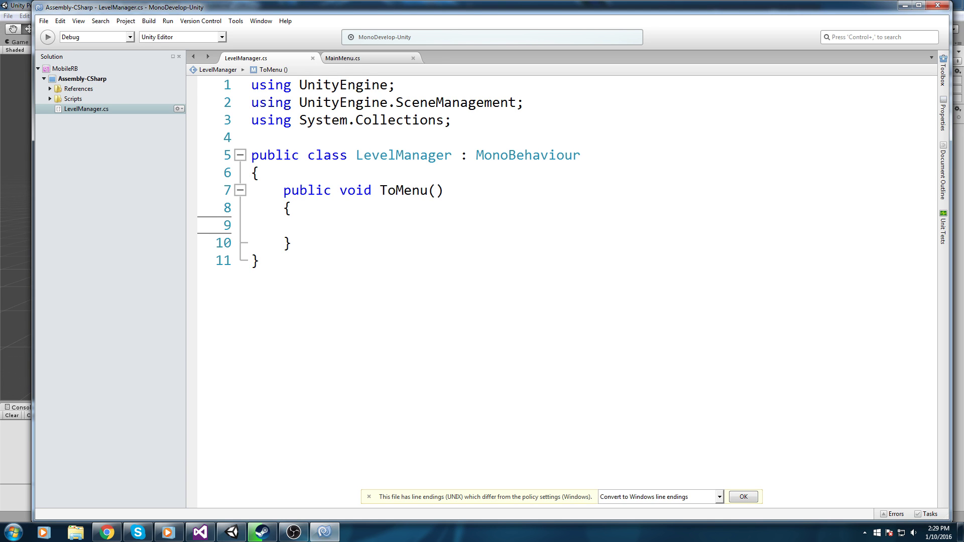
# Begin a SceneManager.LoadScene call in the ToMenu body
pyautogui.write('Scene')
pyautogui.press('Down')
pyautogui.write('Manager.L')
pyautogui.press('Return')
pyautogui.write('(')
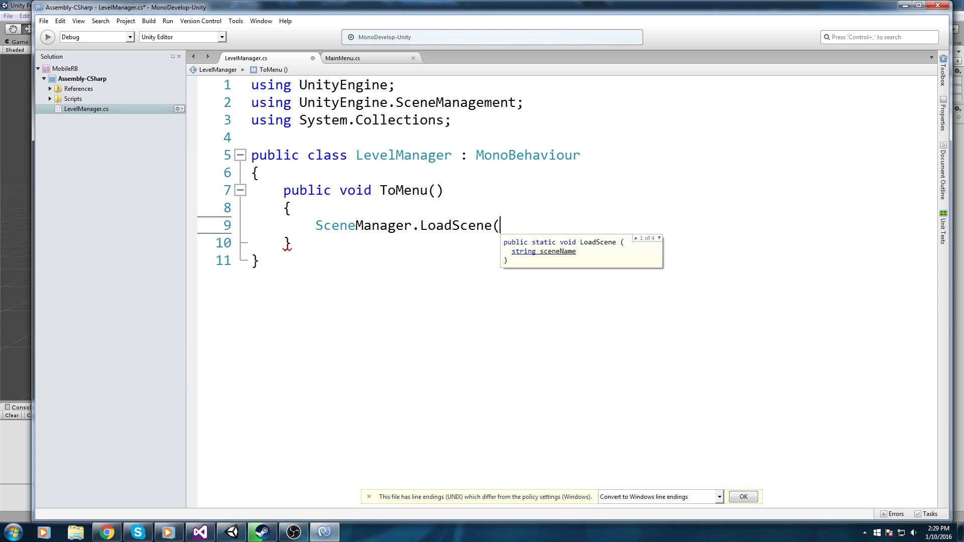
pyautogui.write('"')
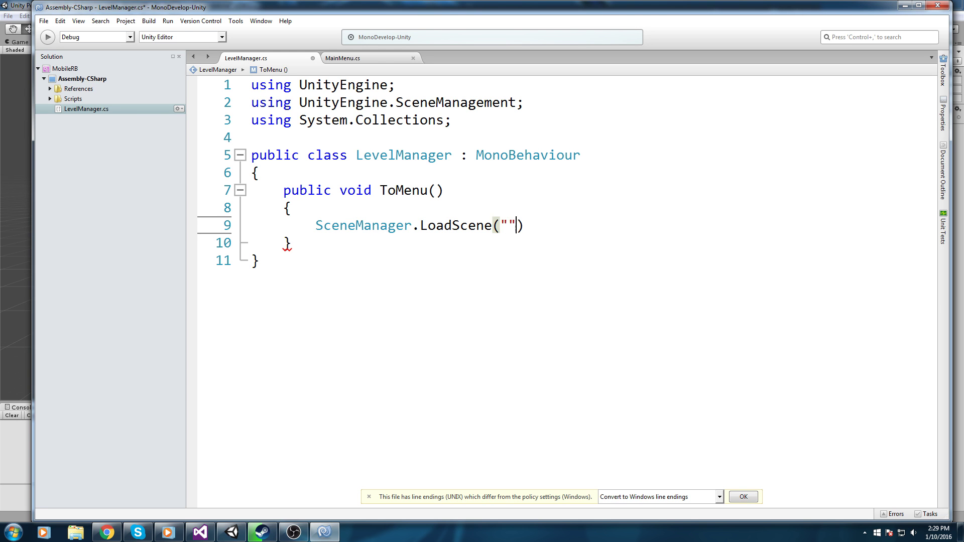
# Load the scene "MainMenu" in that call, save the script, and return to Unity
pyautogui.moveTo(597, 8); pyautogui.dragTo(963, 64)
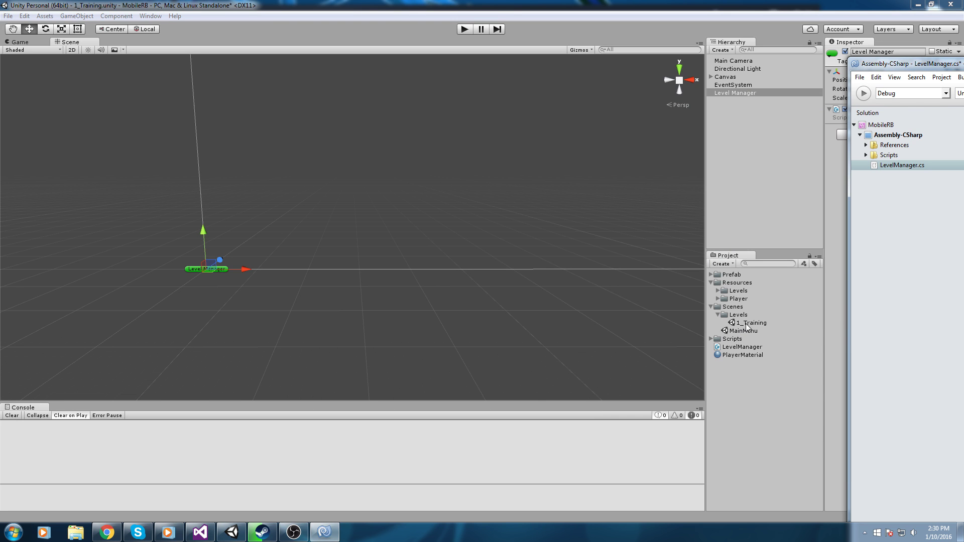
pyautogui.moveTo(963, 69); pyautogui.dragTo(498, 55)
pyautogui.click(643, 267)
pyautogui.write('MainMenu')
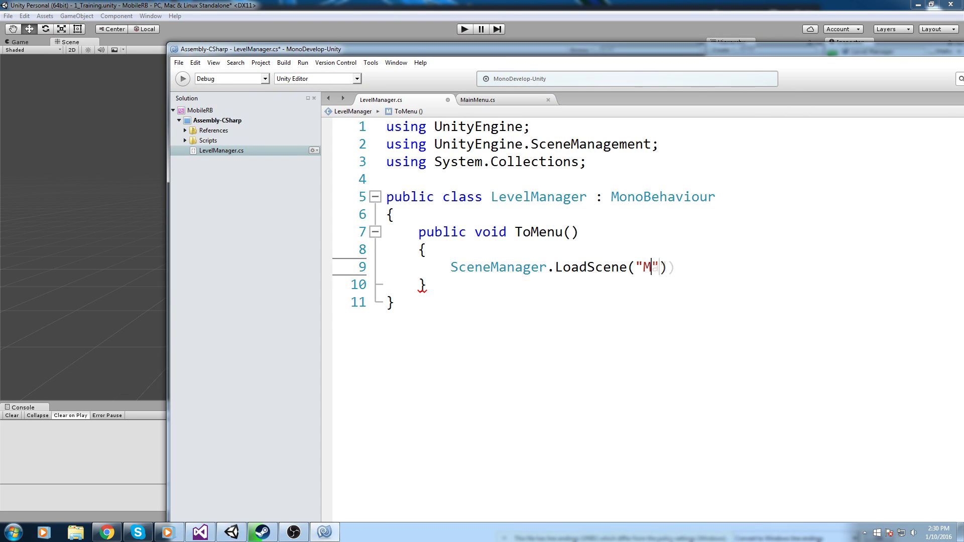
pyautogui.press('End')
pyautogui.write(';')
pyautogui.hotkey('ctrl', 's')
pyautogui.moveTo(697, 53); pyautogui.dragTo(533, 42)
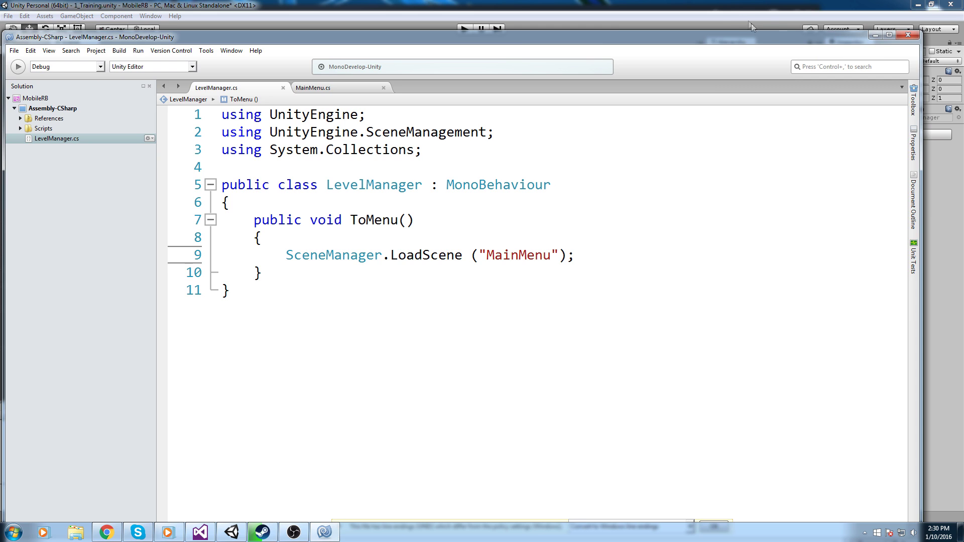
pyautogui.click(724, 9)
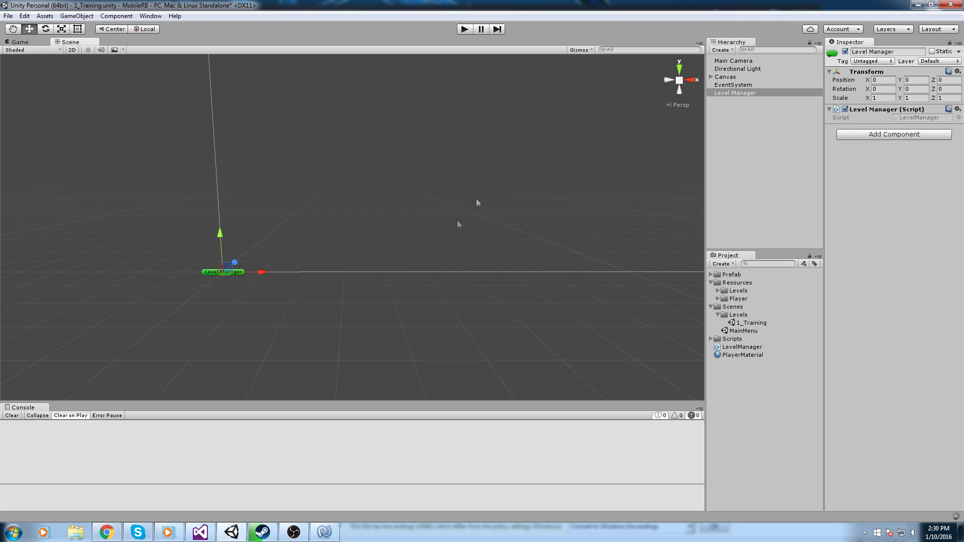
pyautogui.scroll(-9, 567, 143)
pyautogui.moveTo(567, 143); pyautogui.dragTo(478, 152, button='middle')
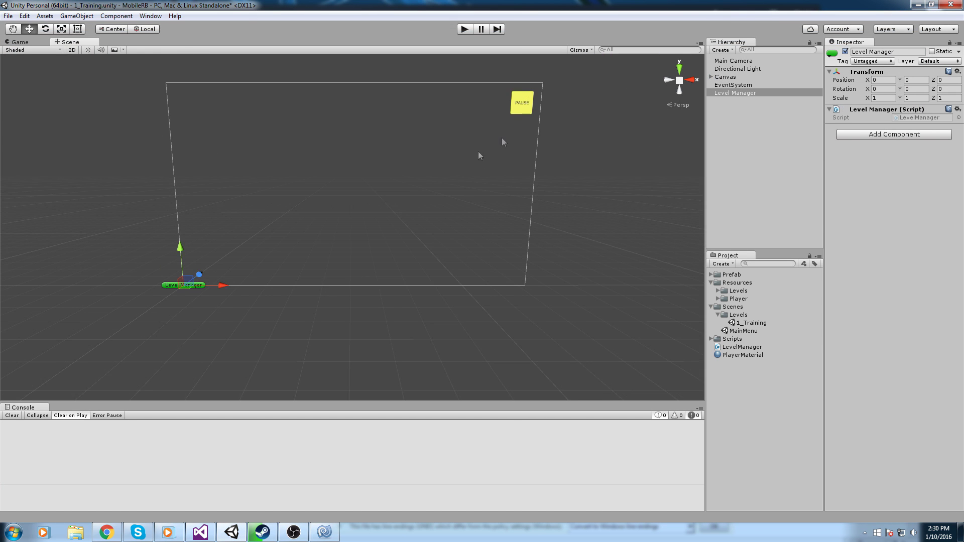
pyautogui.click(522, 102)
pyautogui.scroll(3, 506, 194)
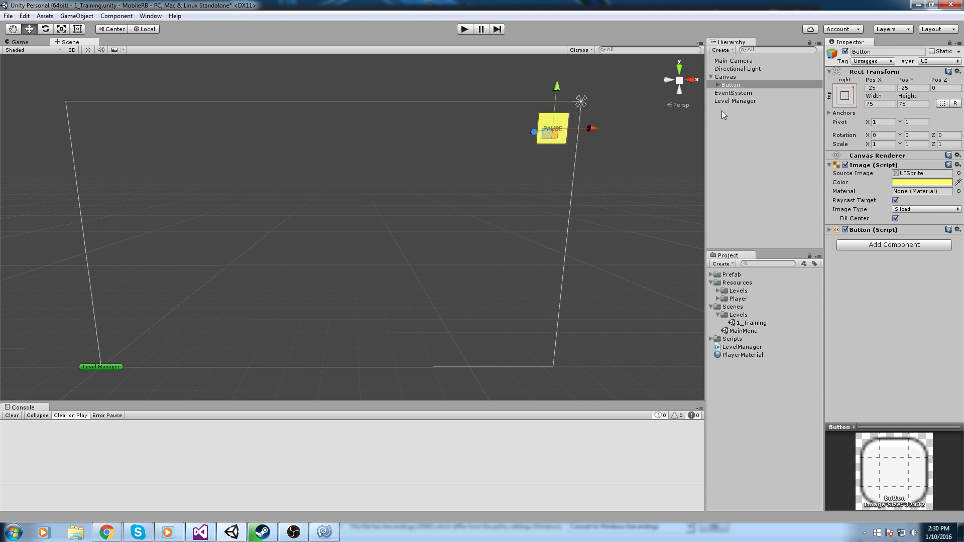
pyautogui.scroll(3, 547, 166)
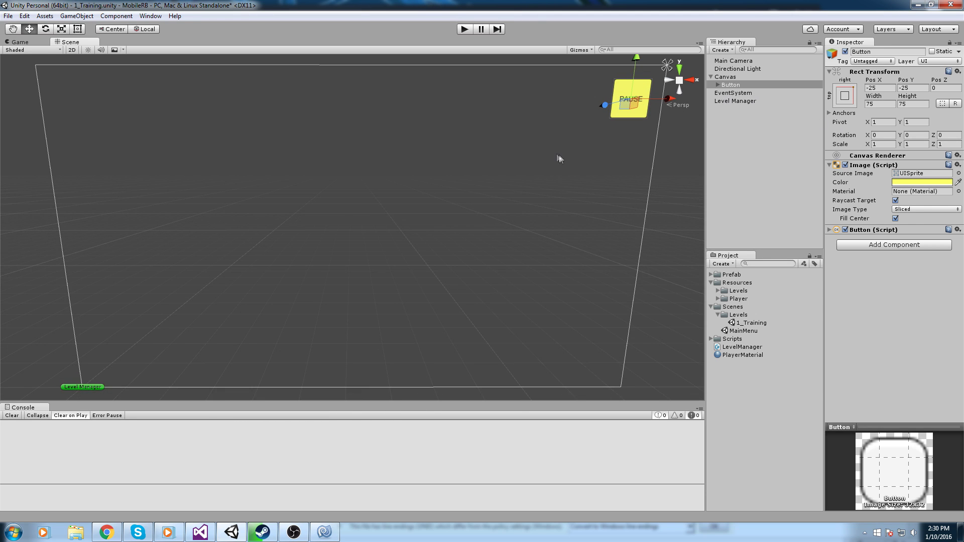
pyautogui.moveTo(562, 157); pyautogui.dragTo(561, 151, button='middle')
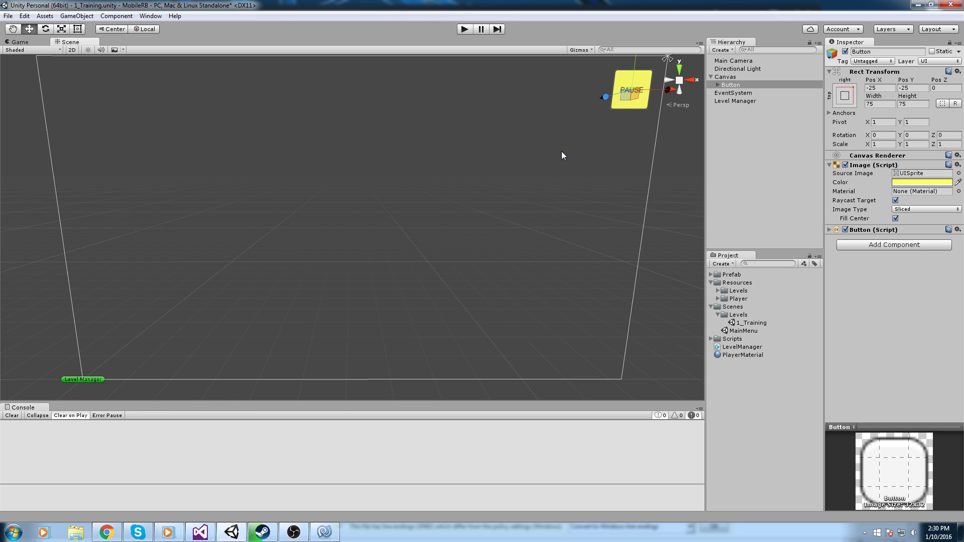
pyautogui.moveTo(543, 103); pyautogui.dragTo(484, 138, button='middle')
pyautogui.moveTo(543, 179); pyautogui.dragTo(536, 182, button='right')
pyautogui.moveTo(536, 183); pyautogui.dragTo(533, 161, button='middle')
pyautogui.click(875, 164)
pyautogui.scroll(-3, 603, 140)
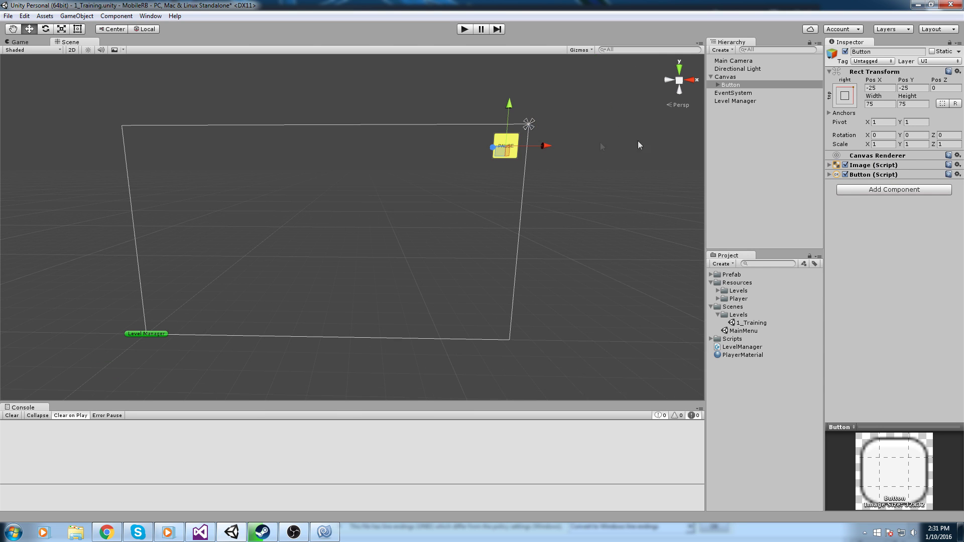
pyautogui.click(729, 78)
# Add a UI Panel as a child of the Canvas
pyautogui.rightClick(729, 78)
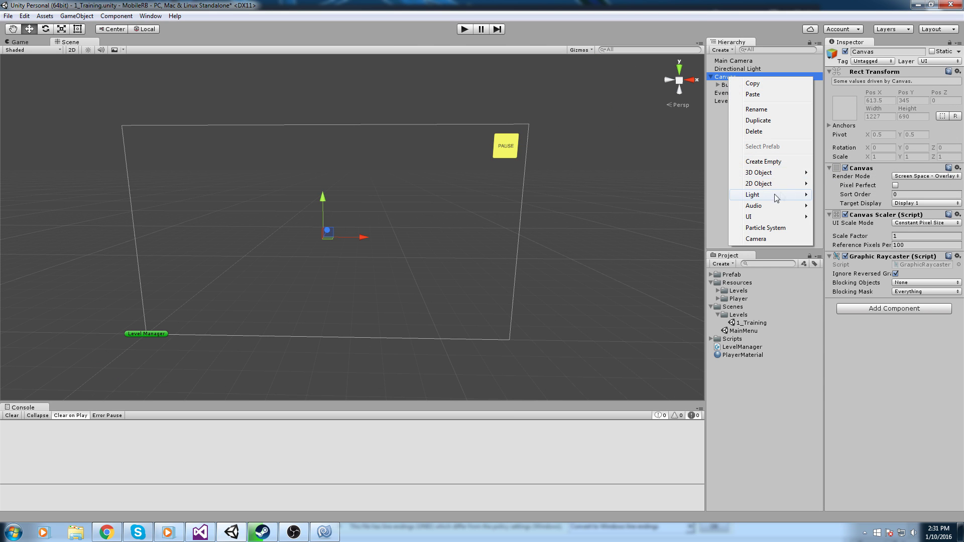
pyautogui.moveTo(771, 216)
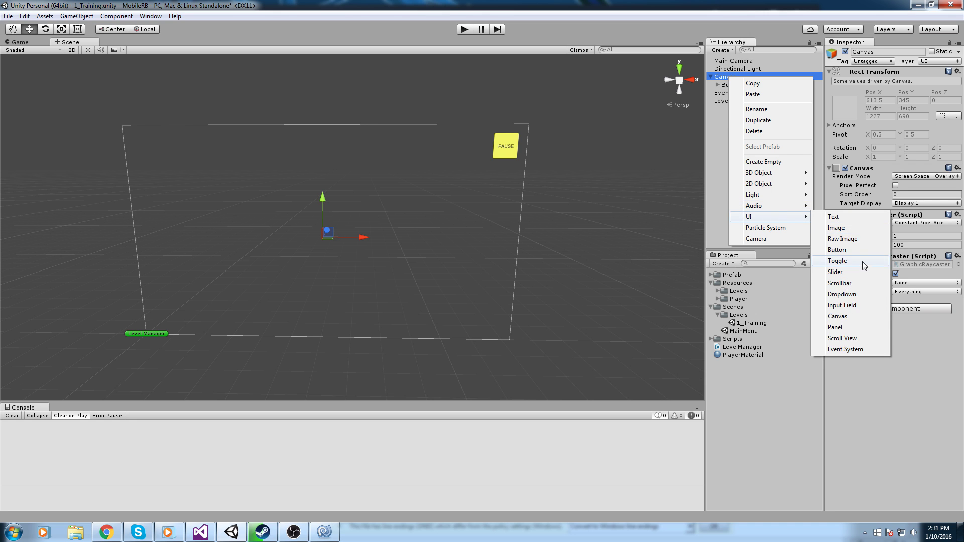
pyautogui.click(836, 327)
pyautogui.scroll(4, 578, 207)
pyautogui.moveTo(536, 249); pyautogui.dragTo(548, 239, button='right')
pyautogui.moveTo(549, 239); pyautogui.dragTo(594, 189, button='middle')
pyautogui.scroll(3, 511, 221)
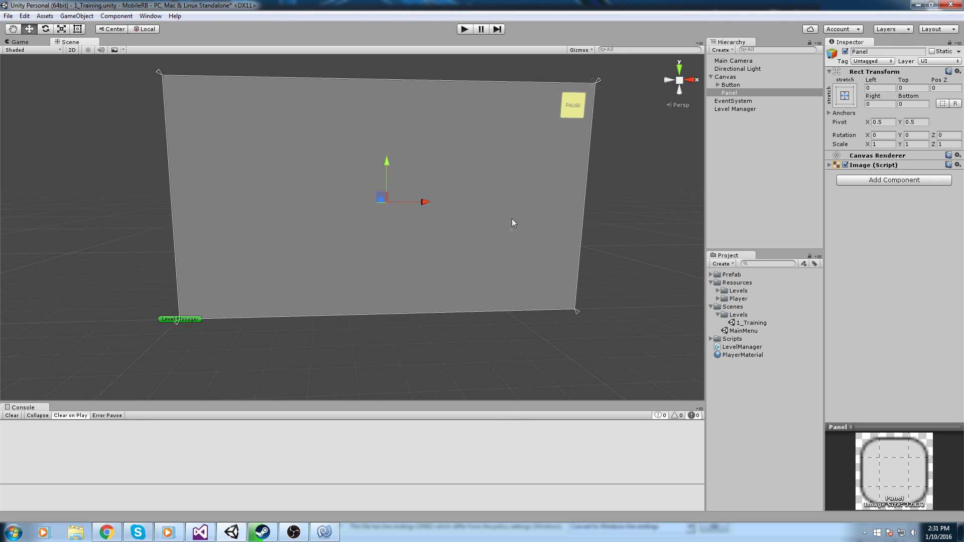
pyautogui.moveTo(547, 207); pyautogui.dragTo(510, 215, button='right')
pyautogui.moveTo(510, 215); pyautogui.dragTo(480, 221, button='middle')
pyautogui.moveTo(480, 222); pyautogui.dragTo(518, 195, button='right')
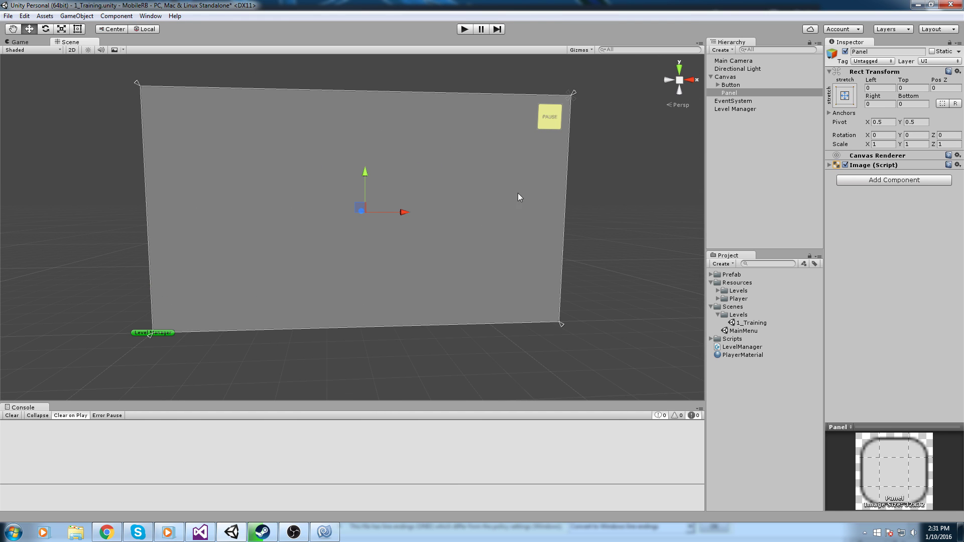
# Anchor and pivot the Panel at the middle-center preset
pyautogui.click(844, 96)
pyautogui.click(902, 197)
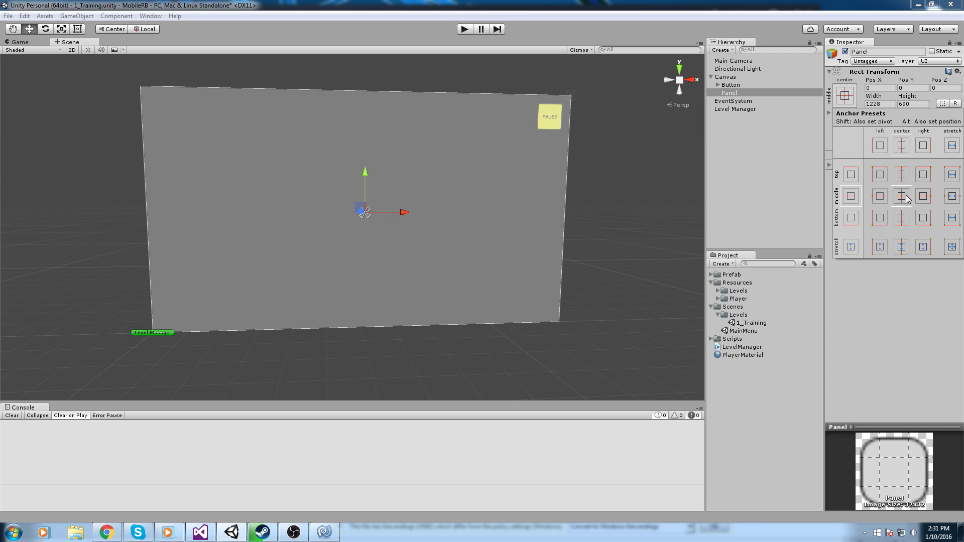
pyautogui.keyDown('shift'); pyautogui.click(902, 196); pyautogui.keyUp('shift')
pyautogui.click(559, 218)
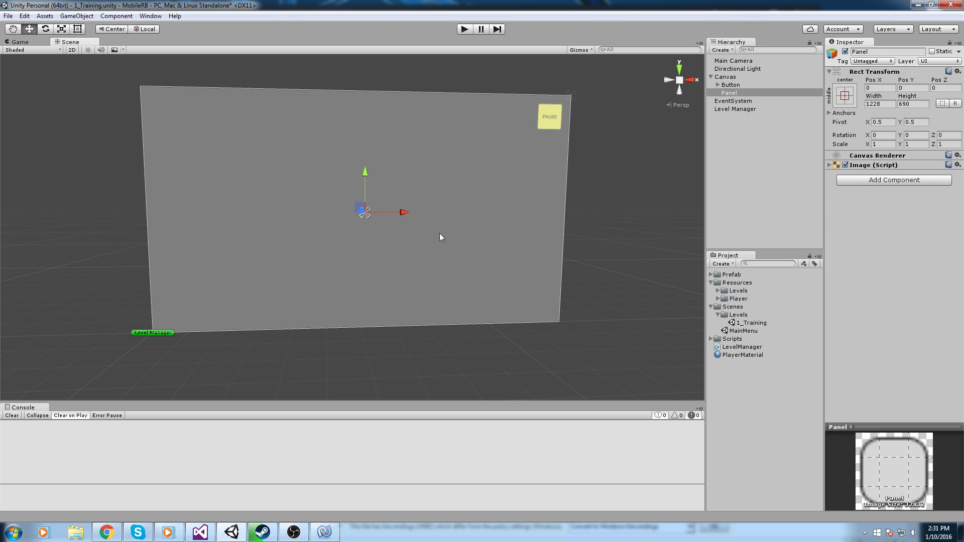
pyautogui.scroll(2, 444, 230)
pyautogui.scroll(-3, 601, 126)
# Resize the Panel to width 750 and height 250
pyautogui.moveTo(885, 106); pyautogui.dragTo(591, 83)
pyautogui.write('500')
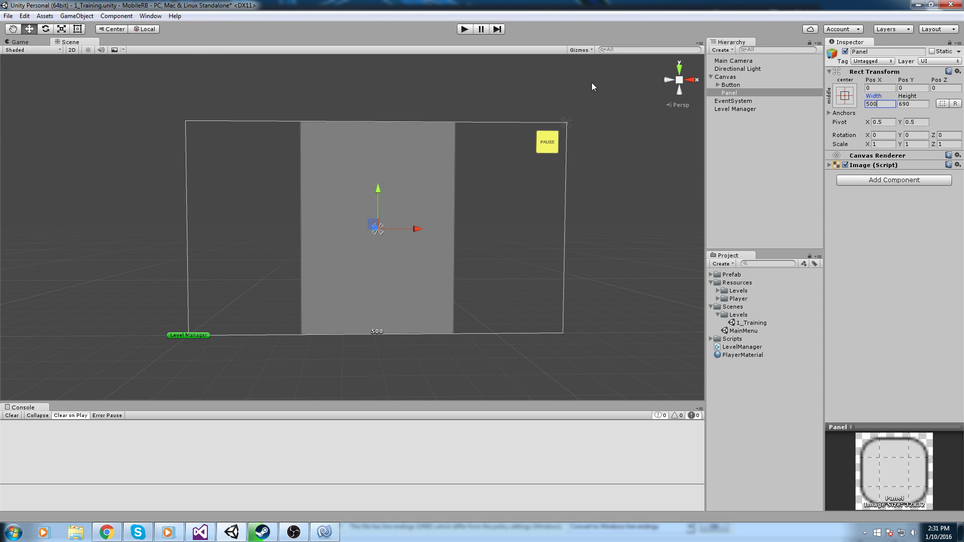
pyautogui.press('BackSpace')
pyautogui.press('BackSpace')
pyautogui.press('BackSpace')
pyautogui.write('750')
pyautogui.press('Tab')
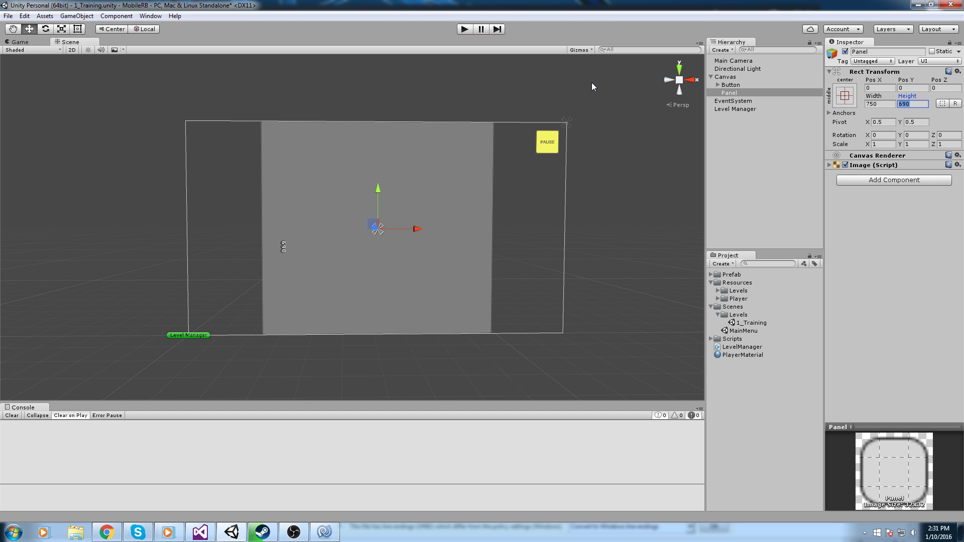
pyautogui.write('250')
pyautogui.moveTo(413, 212); pyautogui.dragTo(550, 222, button='right')
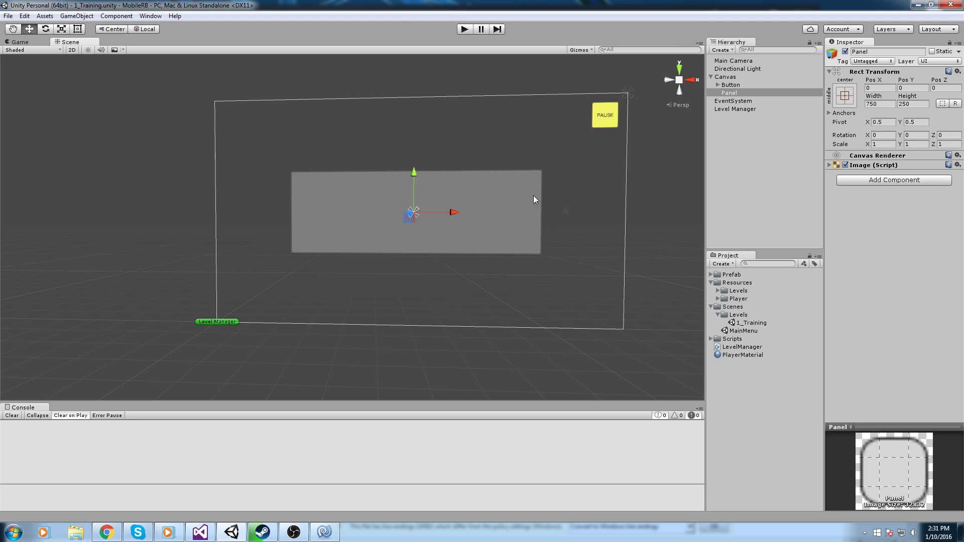
pyautogui.click(730, 85)
# Rename the Panel to PauseMenu
pyautogui.click(731, 94)
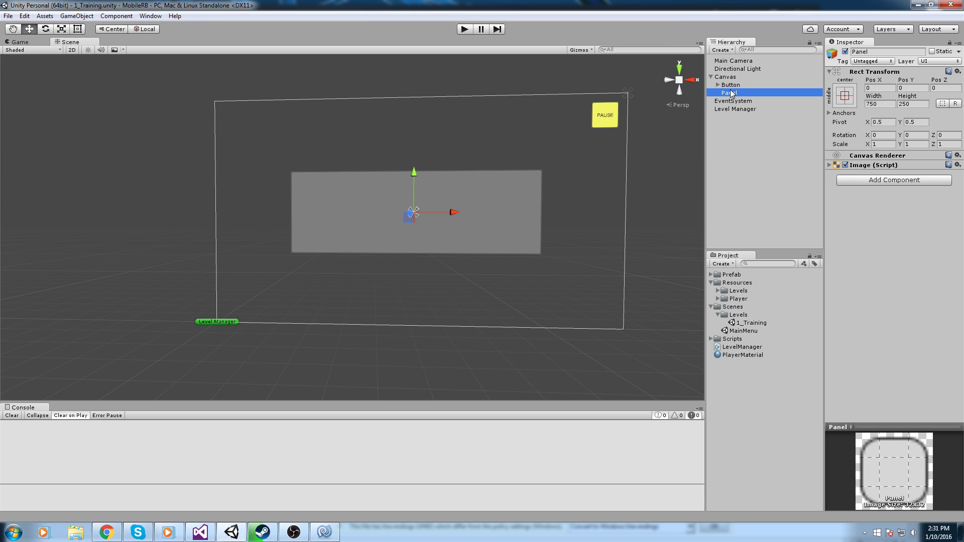
pyautogui.click(731, 93)
pyautogui.write('PauseMenu')
pyautogui.press('Return')
pyautogui.moveTo(429, 162); pyautogui.dragTo(428, 162, button='middle')
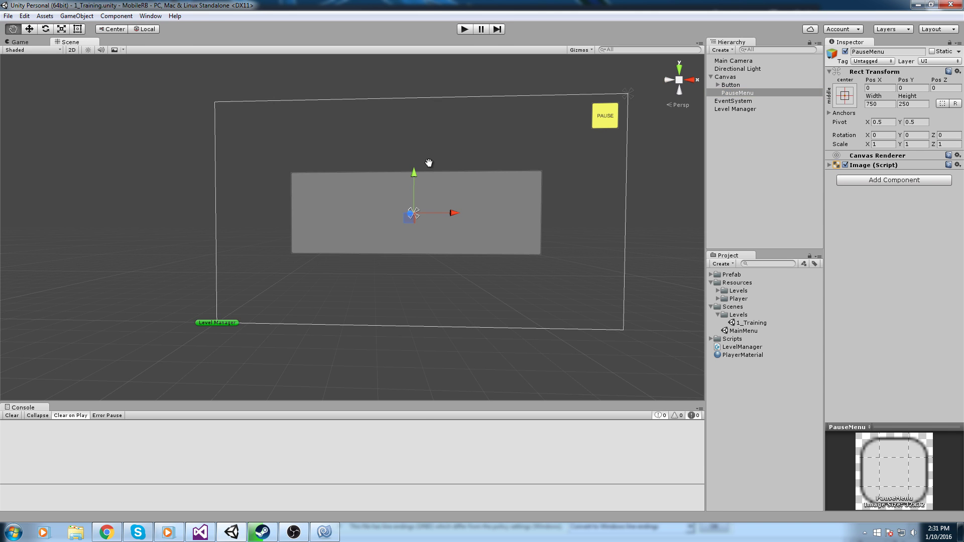
pyautogui.moveTo(610, 152); pyautogui.dragTo(591, 166, button='middle')
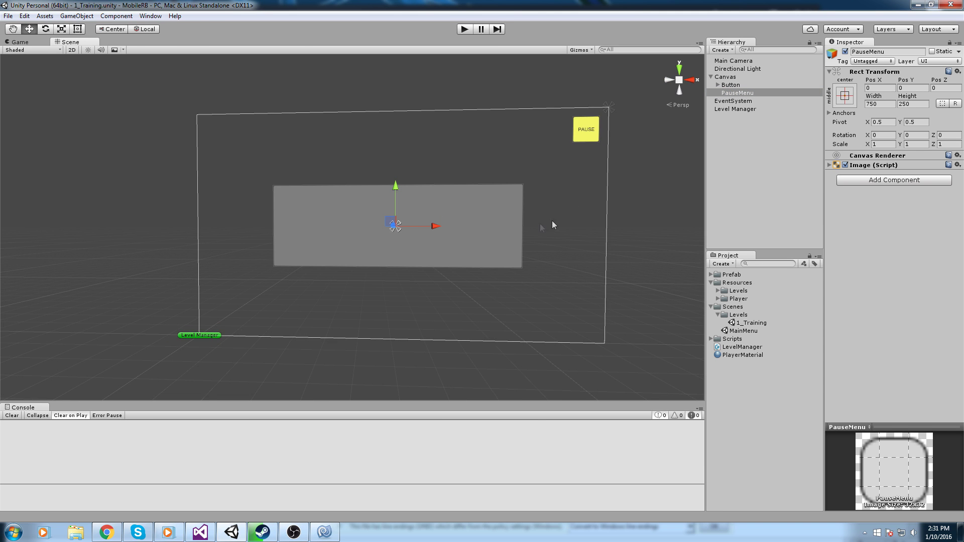
pyautogui.scroll(4, 552, 225)
pyautogui.moveTo(471, 194); pyautogui.dragTo(413, 236, button='middle')
pyautogui.moveTo(414, 236); pyautogui.dragTo(433, 219, button='right')
pyautogui.moveTo(433, 219); pyautogui.dragTo(512, 176, button='middle')
pyautogui.keyDown('alt'); pyautogui.moveTo(511, 176); pyautogui.dragTo(497, 228); pyautogui.keyUp('alt')
pyautogui.click(873, 165)
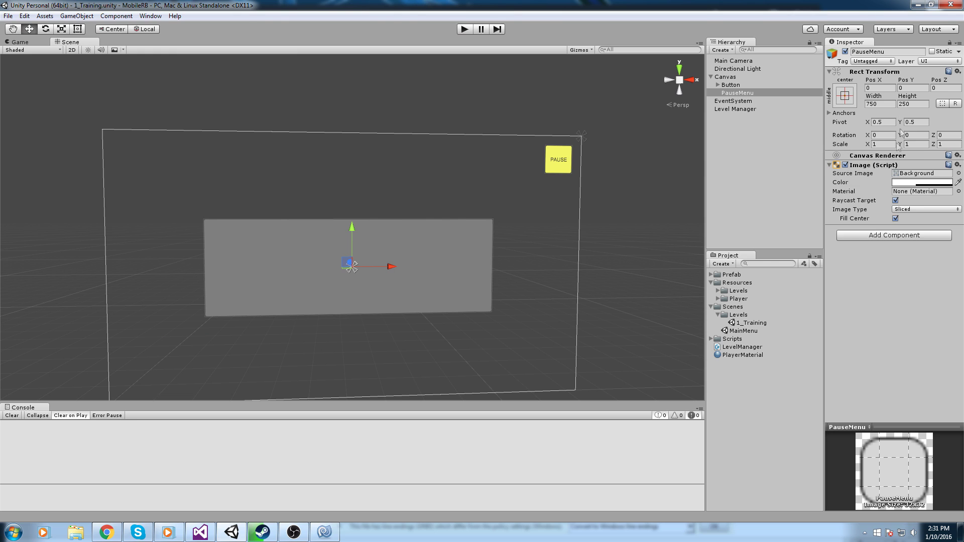
pyautogui.click(895, 165)
# Add a UI Button as a child of PauseMenu
pyautogui.moveTo(409, 226); pyautogui.dragTo(460, 190, button='middle')
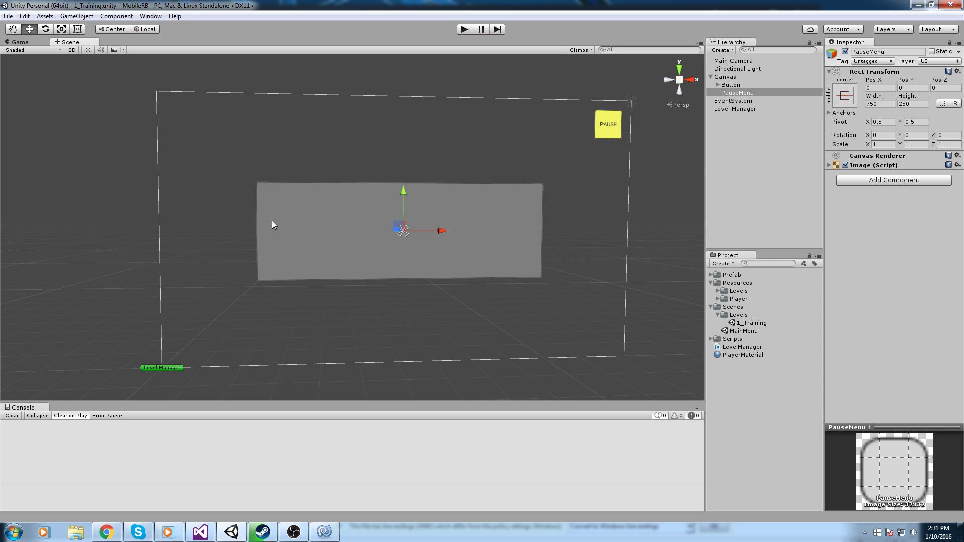
pyautogui.keyDown('alt'); pyautogui.moveTo(430, 258); pyautogui.dragTo(547, 255); pyautogui.keyUp('alt')
pyautogui.scroll(-7, 586, 206)
pyautogui.moveTo(586, 205); pyautogui.dragTo(562, 197, button='middle')
pyautogui.scroll(5, 562, 198)
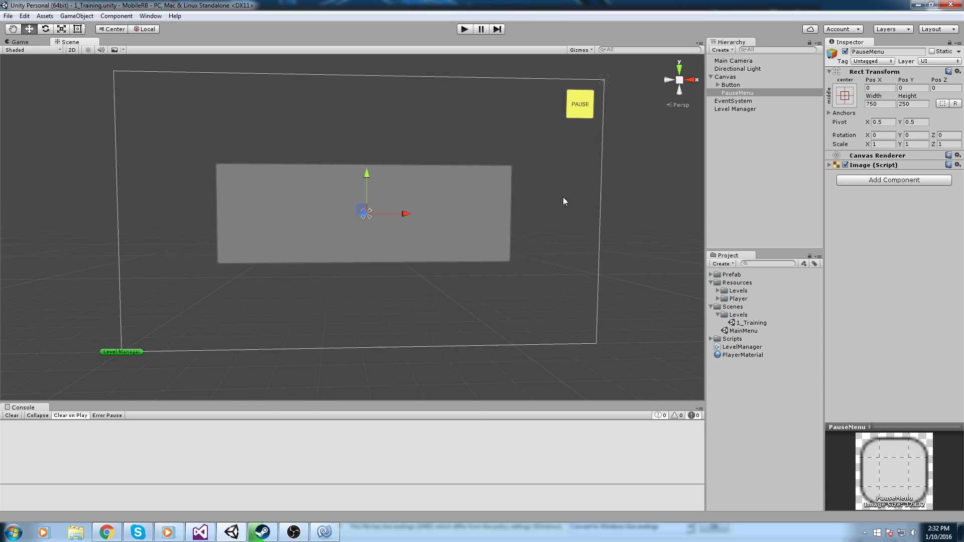
pyautogui.moveTo(586, 162); pyautogui.dragTo(567, 161, button='right')
pyautogui.moveTo(566, 161); pyautogui.dragTo(570, 158, button='middle')
pyautogui.keyDown('alt'); pyautogui.moveTo(570, 159); pyautogui.dragTo(618, 142); pyautogui.keyUp('alt')
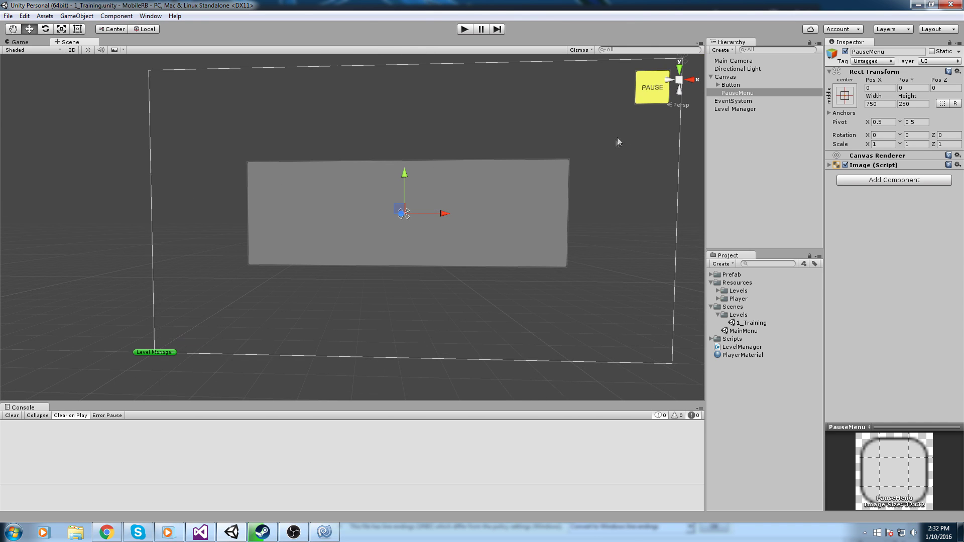
pyautogui.rightClick(748, 95)
pyautogui.moveTo(812, 235)
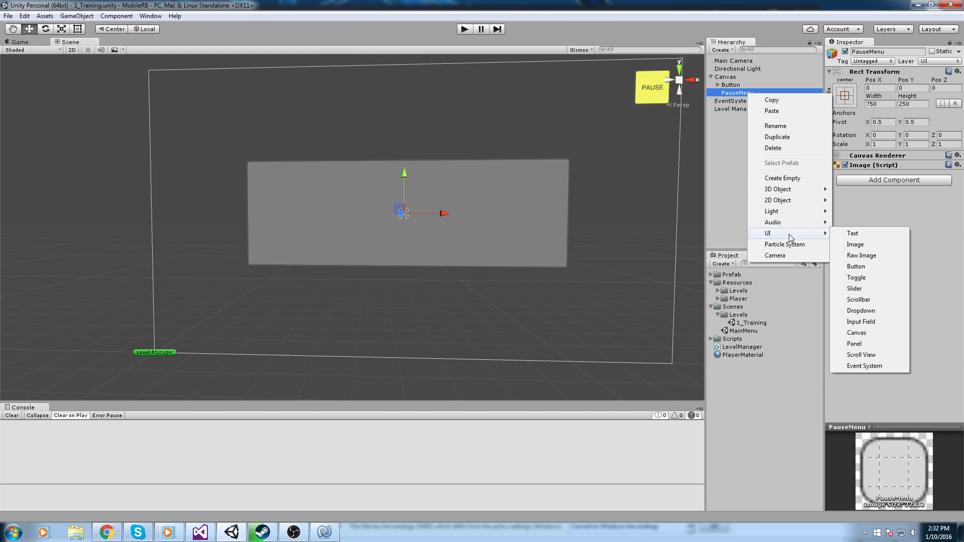
pyautogui.click(856, 267)
pyautogui.click(721, 101)
# Change the button's label text to 'Main Menu' and save the scene
pyautogui.click(743, 110)
pyautogui.moveTo(888, 186); pyautogui.dragTo(574, 178)
pyautogui.write('Exit')
pyautogui.hotkey('ctrl', 's')
pyautogui.scroll(3, 553, 221)
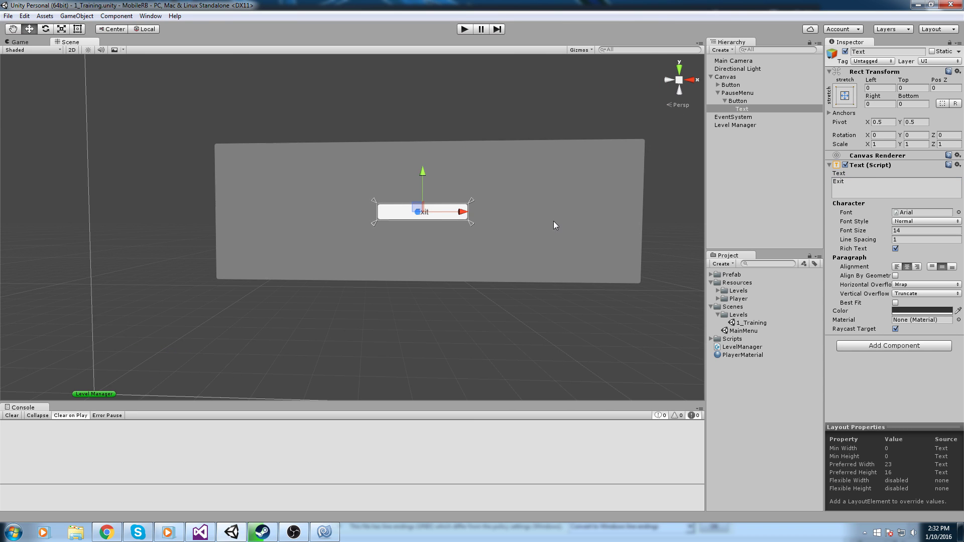
pyautogui.doubleClick(838, 182)
pyautogui.write('Main Menu')
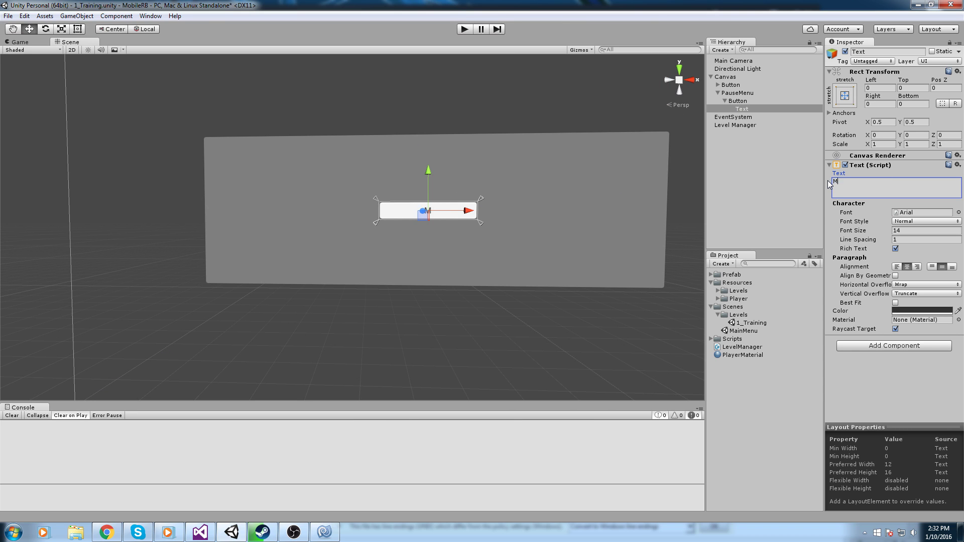
pyautogui.hotkey('ctrl', 's')
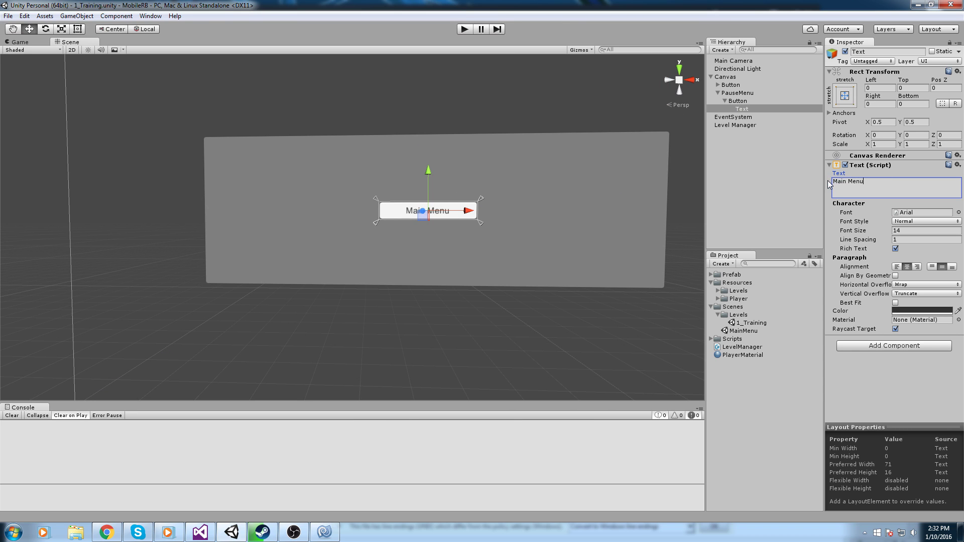
# Rename the button to MainMenuButton
pyautogui.click(744, 101)
pyautogui.click(744, 101)
pyautogui.write('Mai')
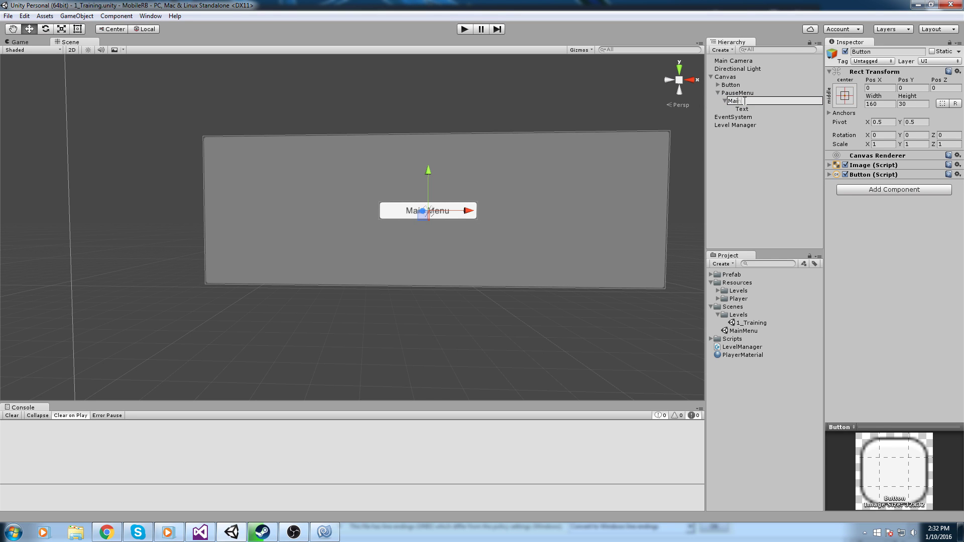
pyautogui.write('nMenuButton')
pyautogui.press('Return')
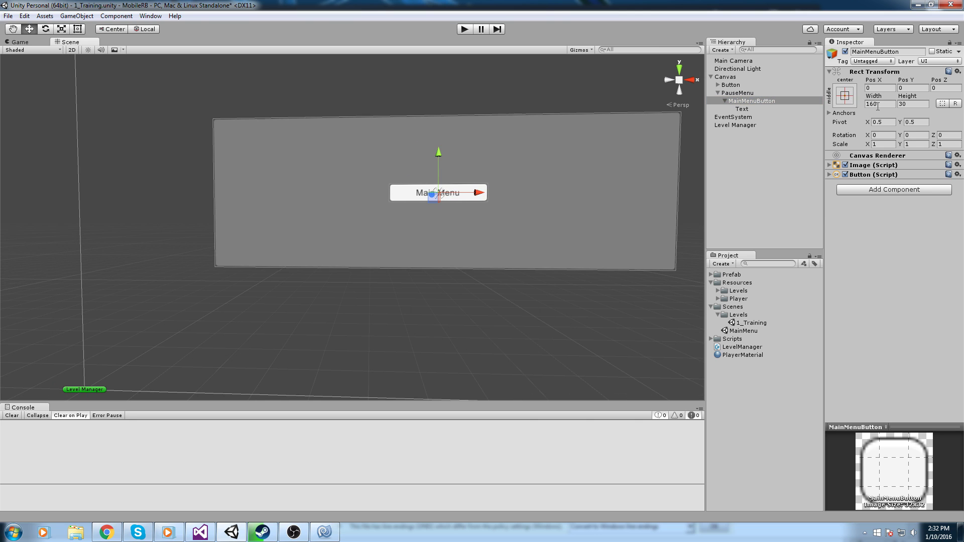
# Size MainMenuButton to 150 by 150
pyautogui.click(892, 105)
pyautogui.write('150')
pyautogui.press('Tab')
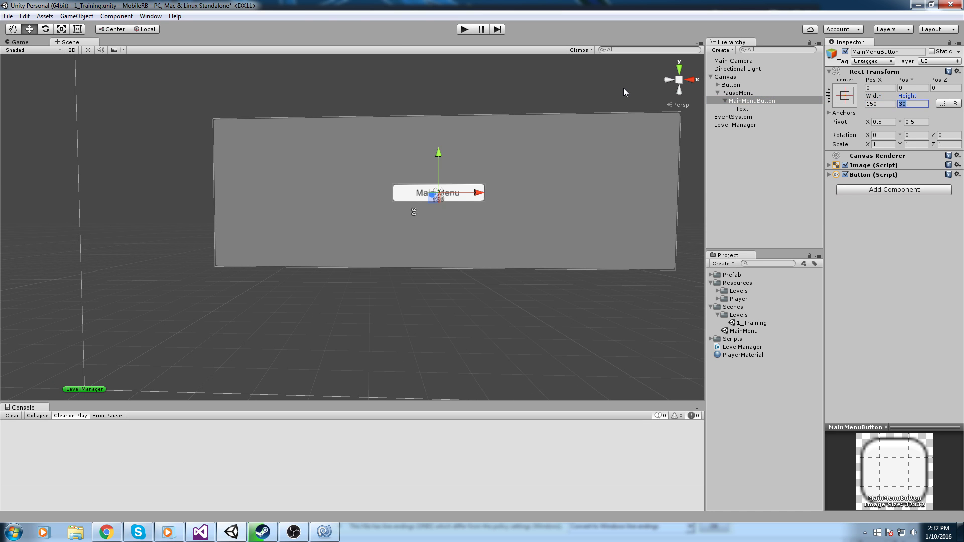
pyautogui.write('150')
pyautogui.scroll(-3, 495, 158)
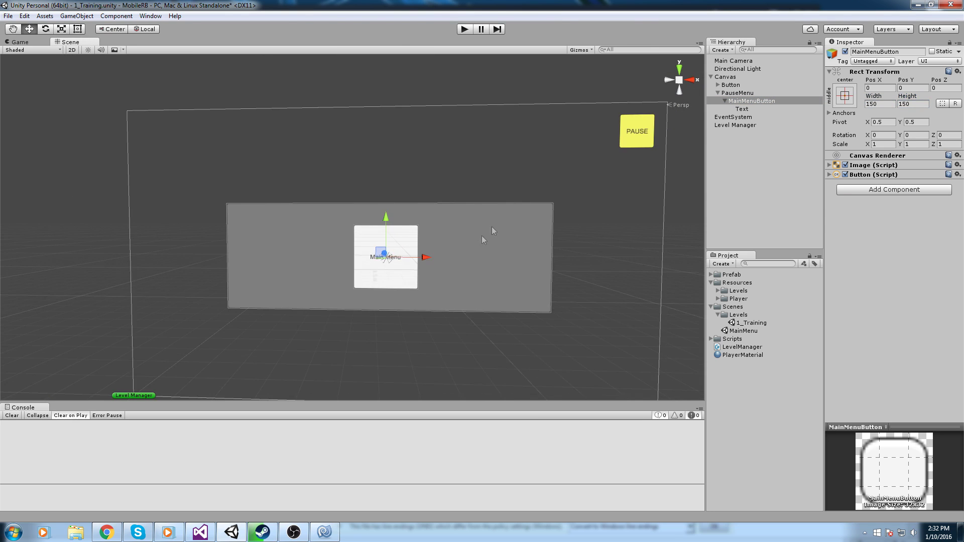
pyautogui.click(427, 258)
pyautogui.scroll(5, 444, 206)
pyautogui.moveTo(413, 258); pyautogui.dragTo(488, 205, button='middle')
pyautogui.click(725, 101)
pyautogui.moveTo(597, 121); pyautogui.dragTo(550, 132, button='middle')
pyautogui.moveTo(380, 189); pyautogui.dragTo(391, 181, button='right')
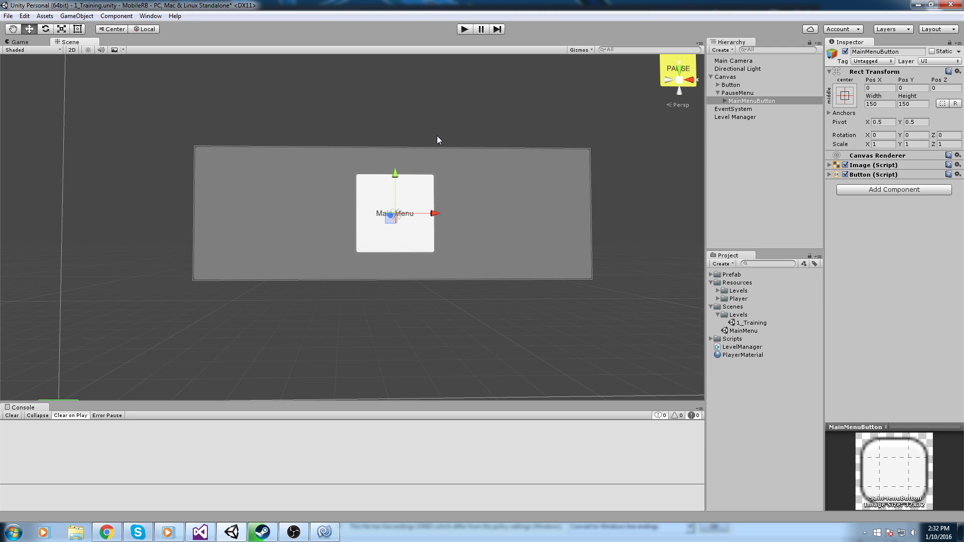
pyautogui.moveTo(442, 136); pyautogui.dragTo(500, 167, button='middle')
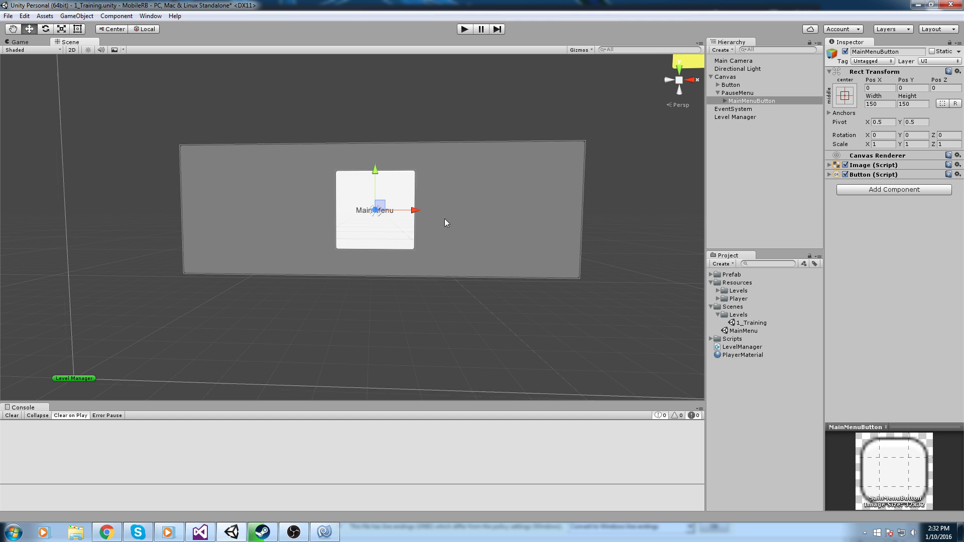
pyautogui.moveTo(444, 218); pyautogui.dragTo(438, 222, button='middle')
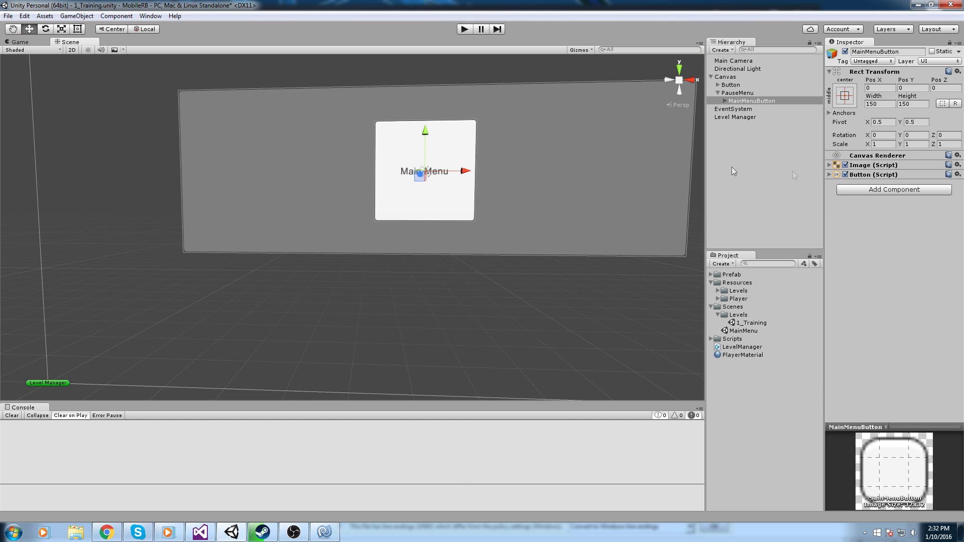
pyautogui.click(872, 175)
# Make the button's On Click call LevelManager.ToMenu on the Level Manager object
pyautogui.scroll(-3, 457, 193)
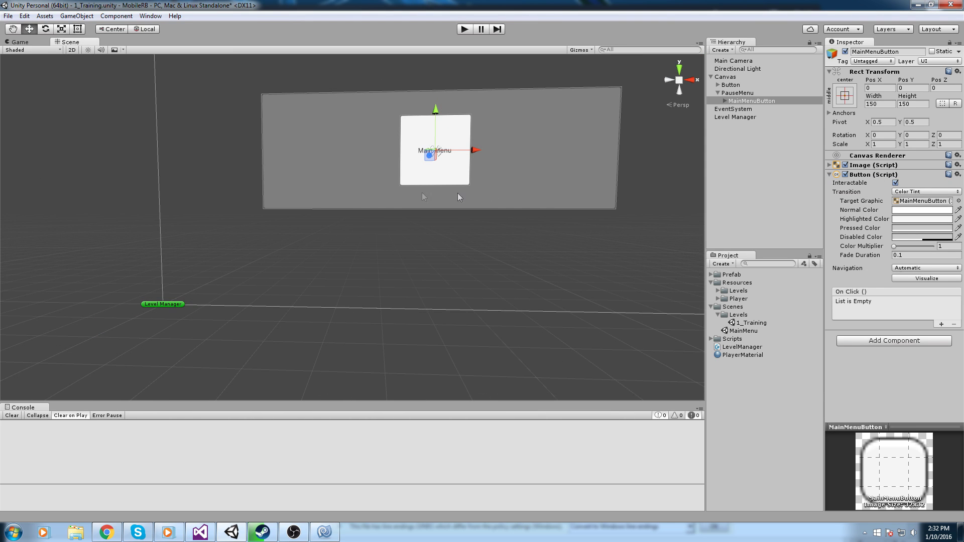
pyautogui.moveTo(529, 196); pyautogui.dragTo(511, 186, button='right')
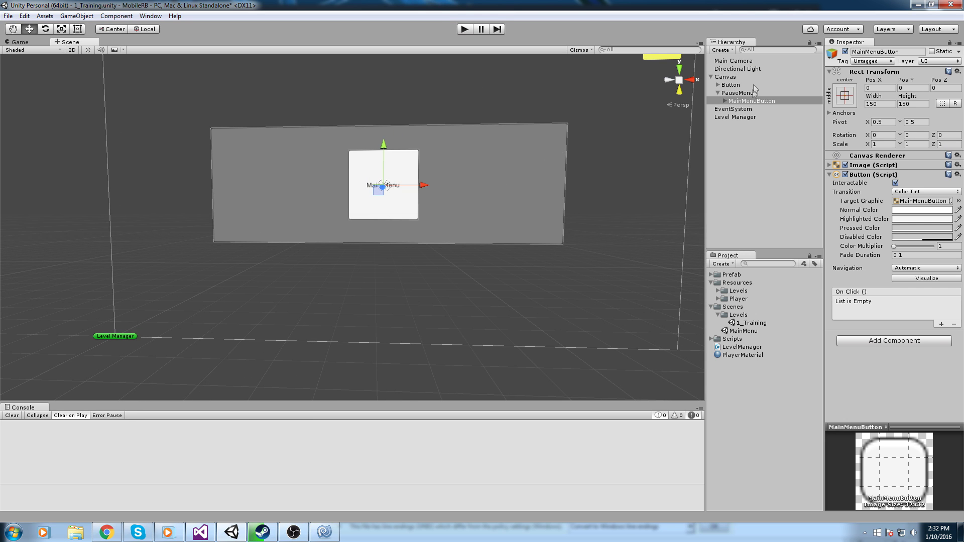
pyautogui.moveTo(735, 117); pyautogui.dragTo(925, 309)
pyautogui.click(941, 324)
pyautogui.moveTo(746, 119); pyautogui.dragTo(853, 315)
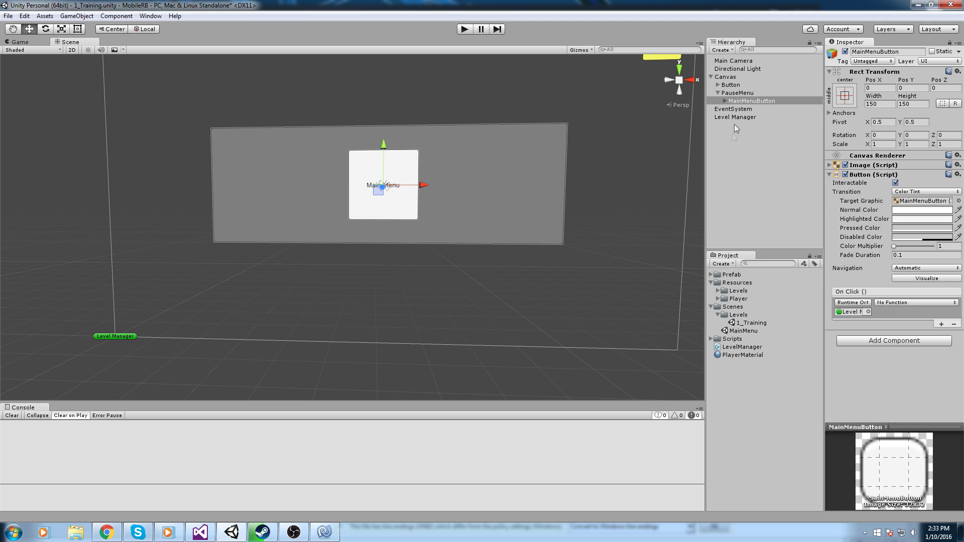
pyautogui.click(919, 302)
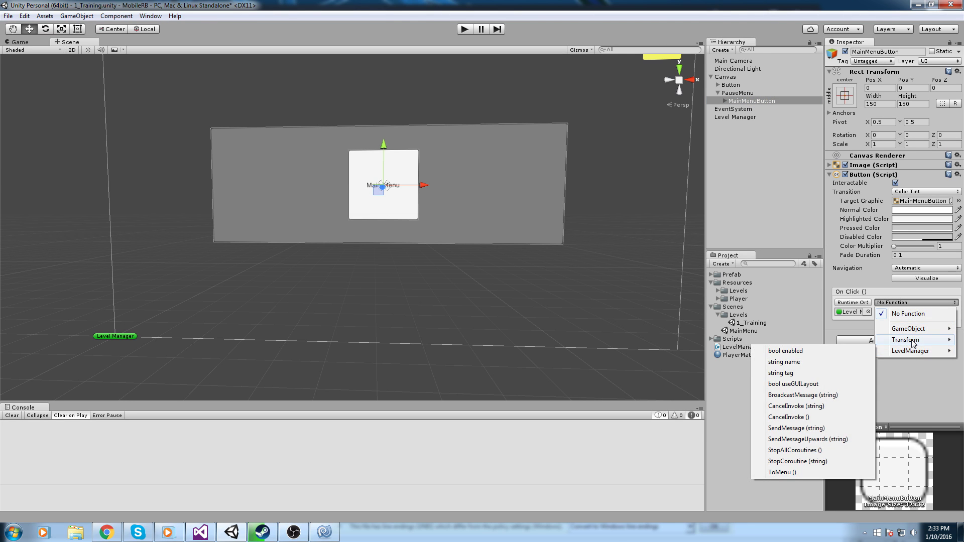
pyautogui.moveTo(912, 351)
pyautogui.click(805, 472)
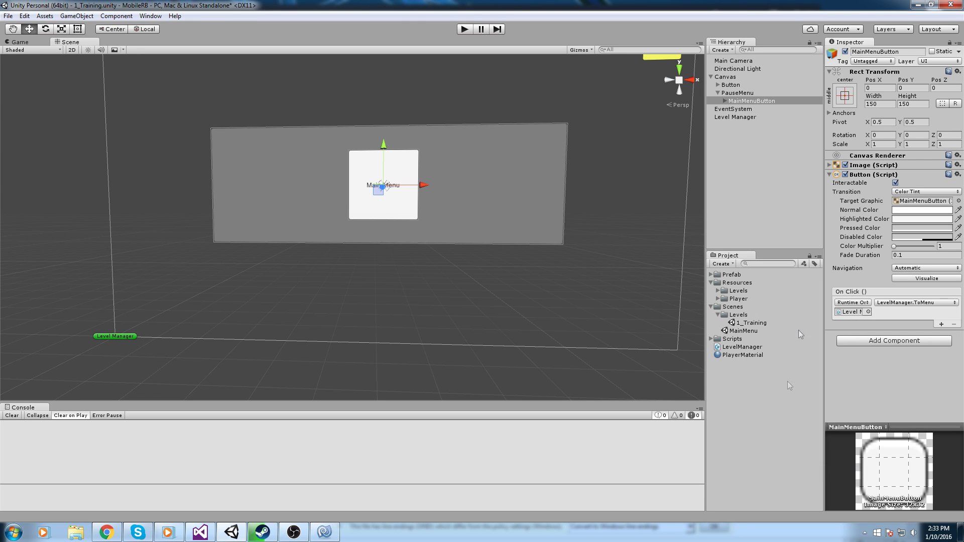
# Play-test PAUSE then Main Menu, then start a 'public GameObject pauseMenu;' field in LevelManager
pyautogui.moveTo(536, 165); pyautogui.dragTo(483, 283, button='middle')
pyautogui.scroll(-3, 525, 190)
pyautogui.click(468, 29)
pyautogui.click(465, 29)
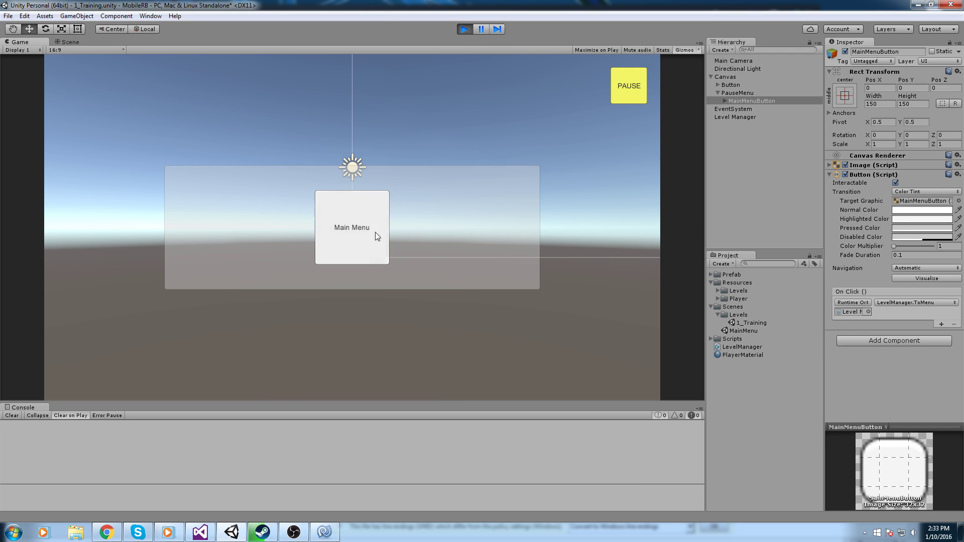
pyautogui.click(375, 232)
pyautogui.click(418, 184)
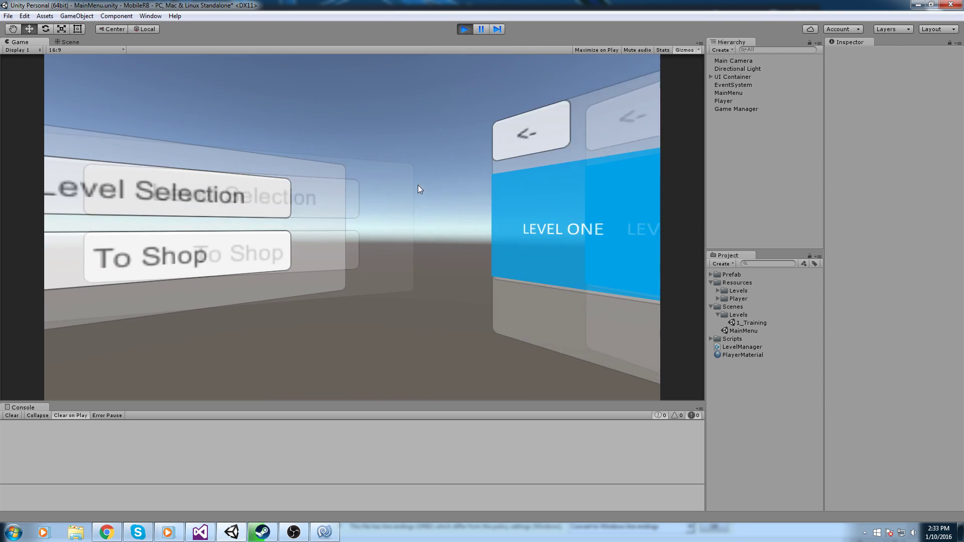
pyautogui.click(345, 274)
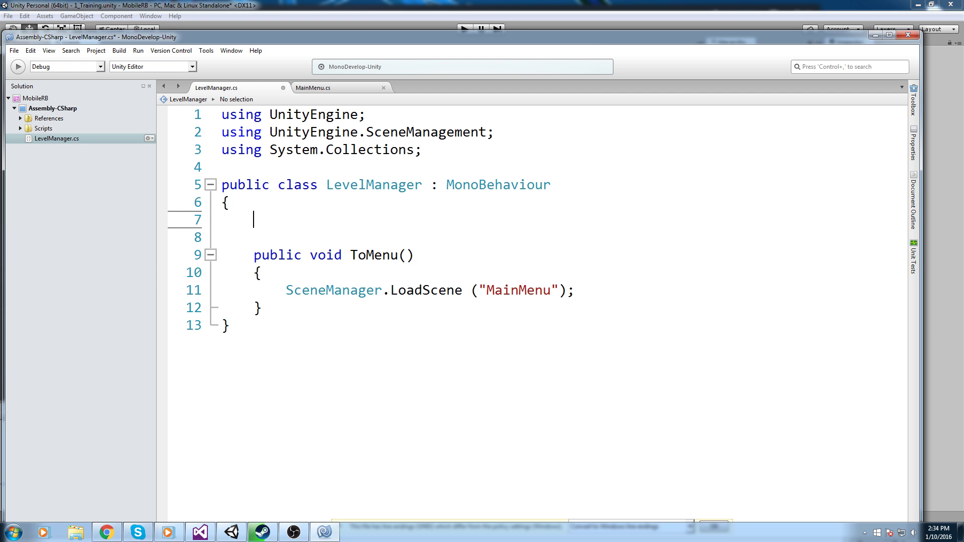
pyautogui.write('pu')
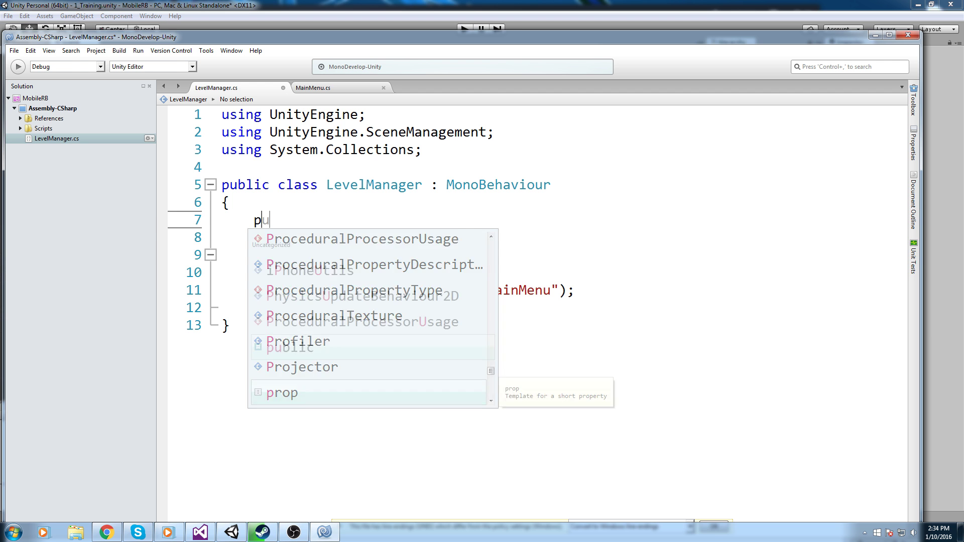
pyautogui.write('blic GameObject ')
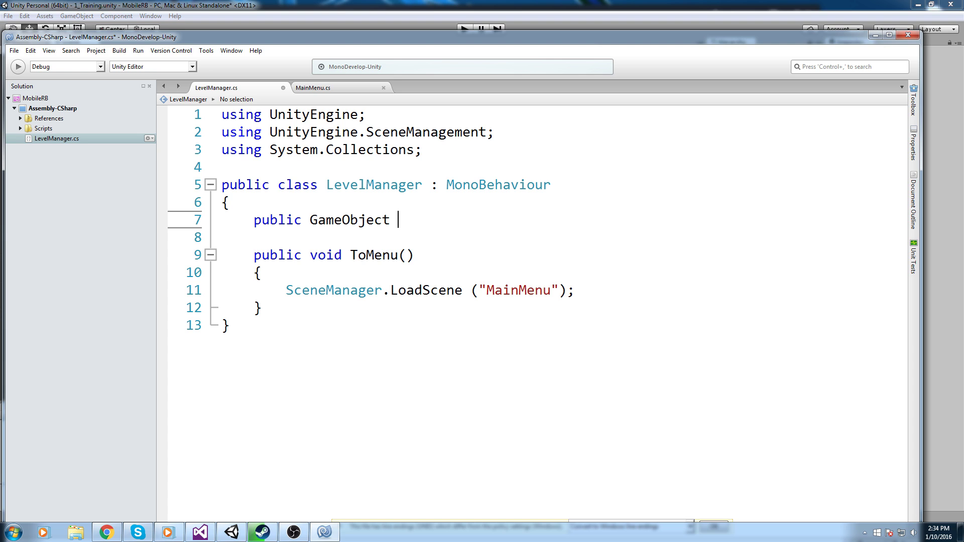
pyautogui.write('pauseMenu;')
# Check that the pauseMenu field name matches the PauseMenu object in Unity
pyautogui.click(416, 222)
pyautogui.click(654, 7)
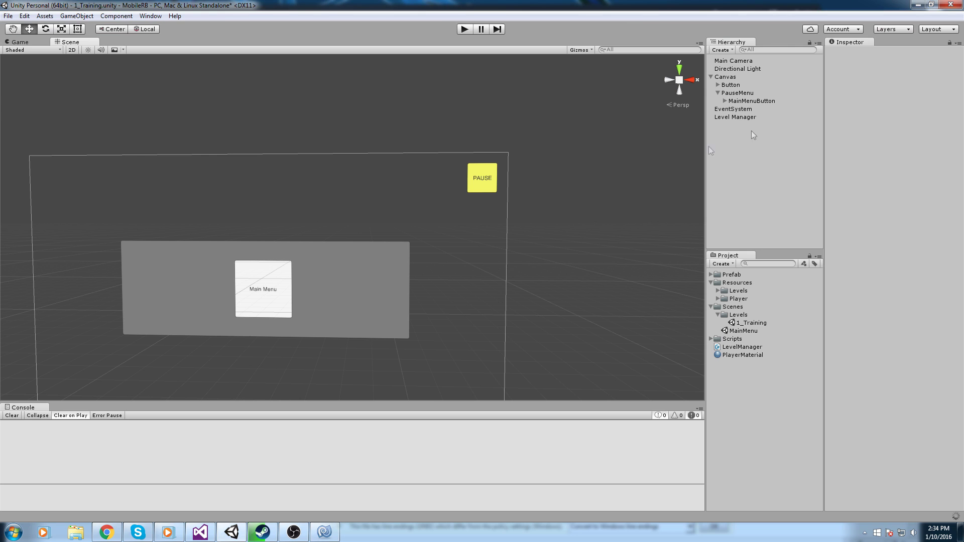
pyautogui.click(738, 92)
pyautogui.hotkey('alt', 'Tab')
pyautogui.doubleClick(425, 228)
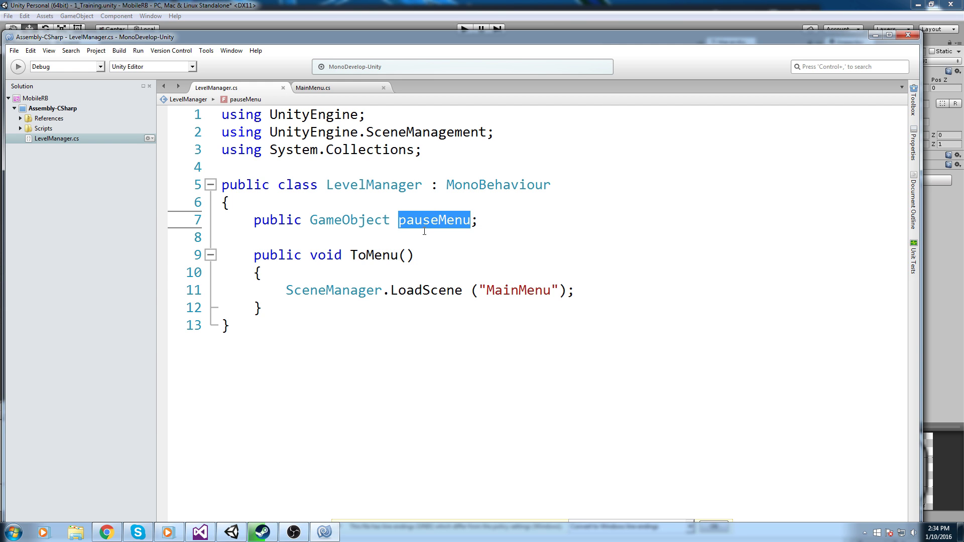
# Add a public void TogglePauseMenu() method containing pauseMenu.SetActive (); and save the script
pyautogui.click(424, 231)
pyautogui.press('Return')
pyautogui.press('Return')
pyautogui.press('Up')
pyautogui.write('publi')
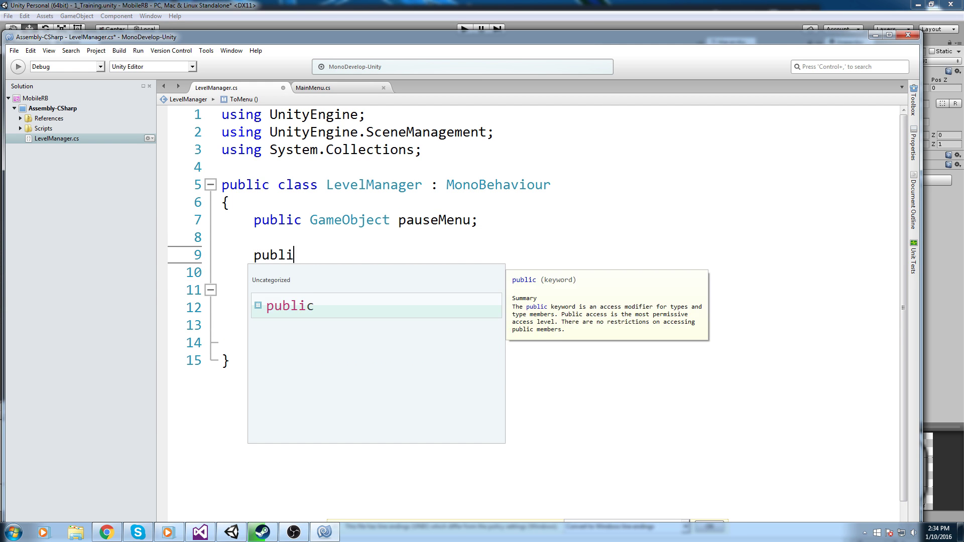
pyautogui.write('c void TogglePauseMenu()')
pyautogui.press('Return')
pyautogui.write('{')
pyautogui.press('Return')
pyautogui.hotkey('ctrl', 's')
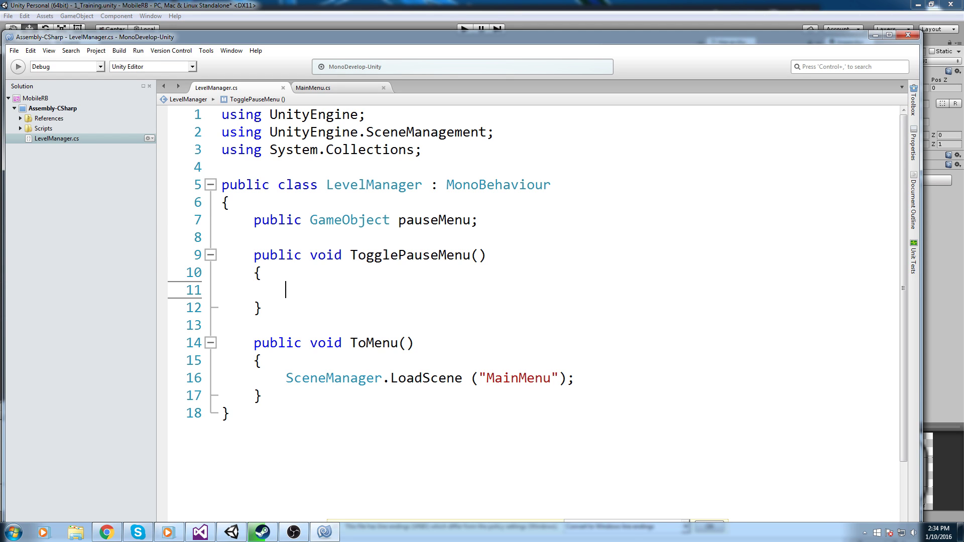
pyautogui.write('pauseMenu.SetActive ();')
pyautogui.hotkey('ctrl', 's')
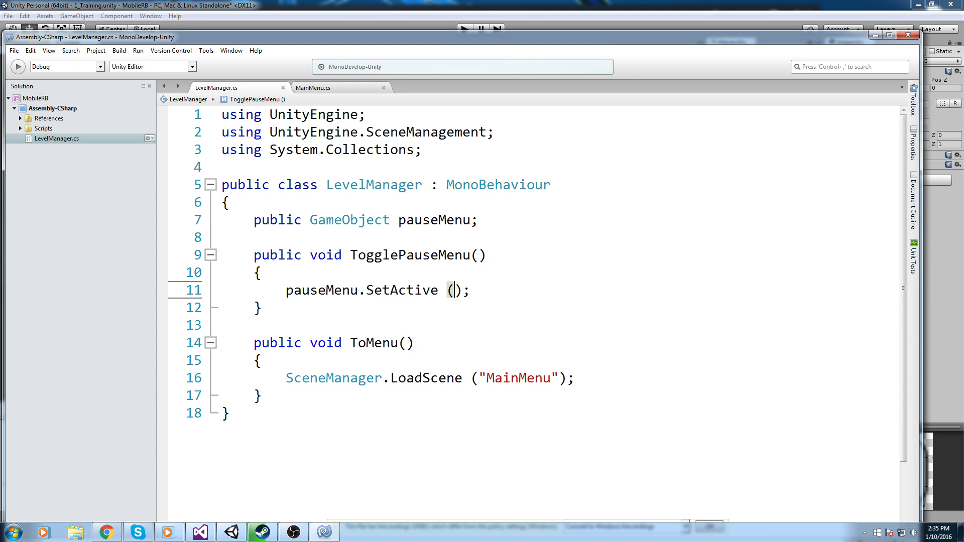
# Pass pauseMenu.activeSelf as the SetActive argument and save
pyautogui.write('pause')
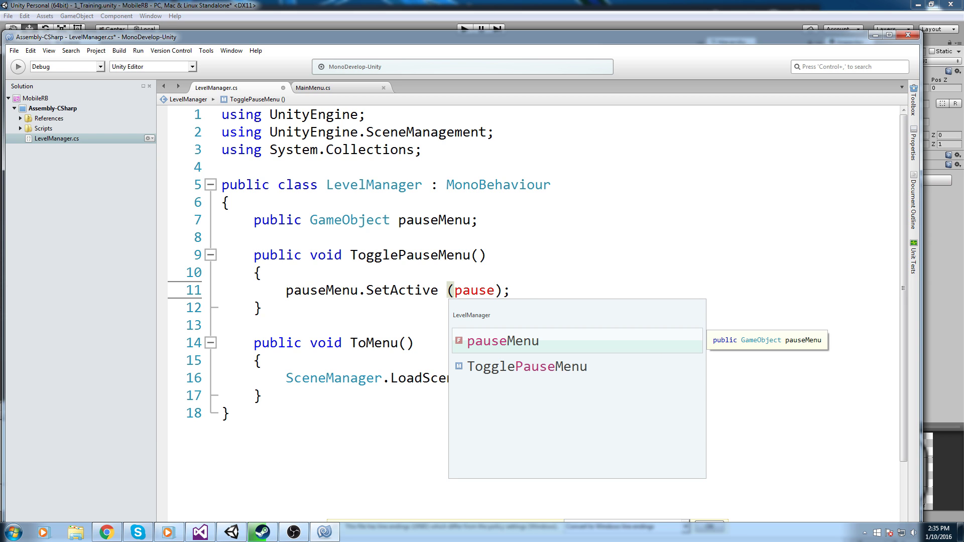
pyautogui.press('Return')
pyautogui.write('.ac')
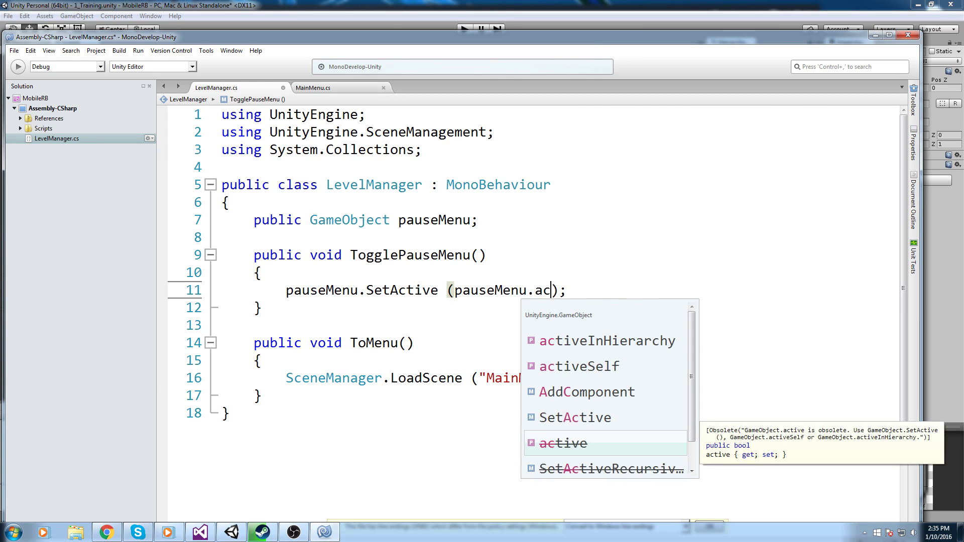
pyautogui.press('Up')
pyautogui.press('Up')
pyautogui.press('Up')
pyautogui.press('Return')
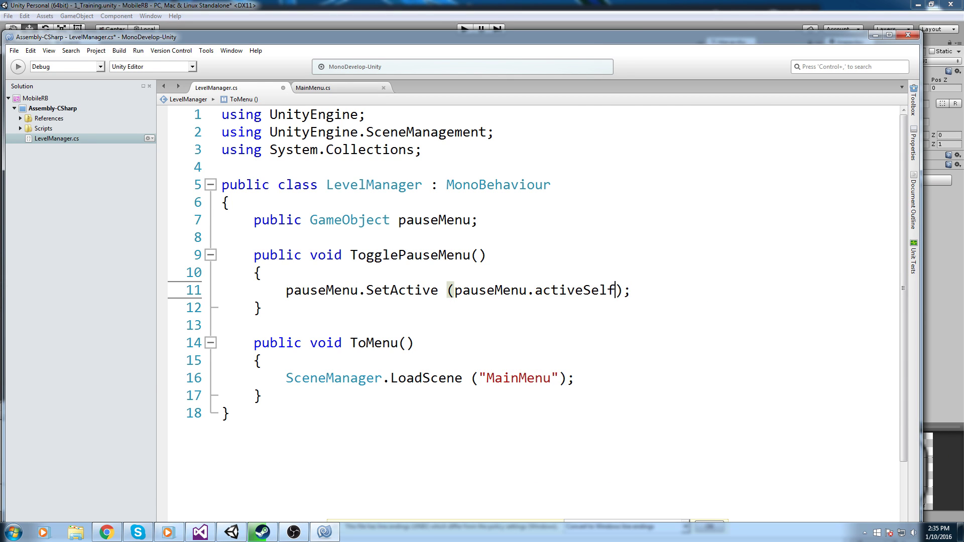
pyautogui.hotkey('ctrl', 'shift', 'Left')
pyautogui.hotkey('ctrl', 'shift', 'Left')
pyautogui.hotkey('ctrl', 'shift', 'Left')
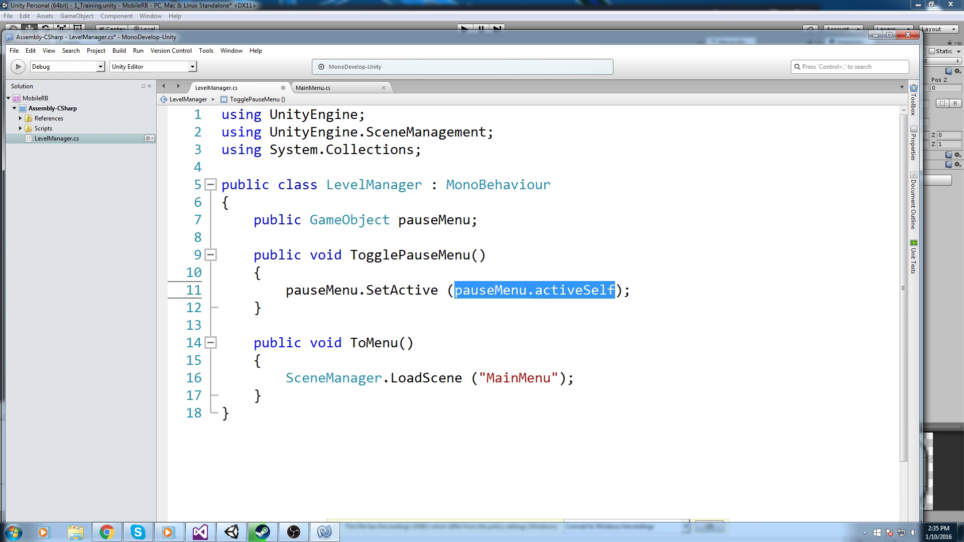
pyautogui.hotkey('ctrl', 's')
# Negate the argument to !pauseMenu.activeSelf and save the script
pyautogui.press('Left')
pyautogui.press('Right')
pyautogui.moveTo(282, 290); pyautogui.dragTo(458, 291)
pyautogui.click(458, 291)
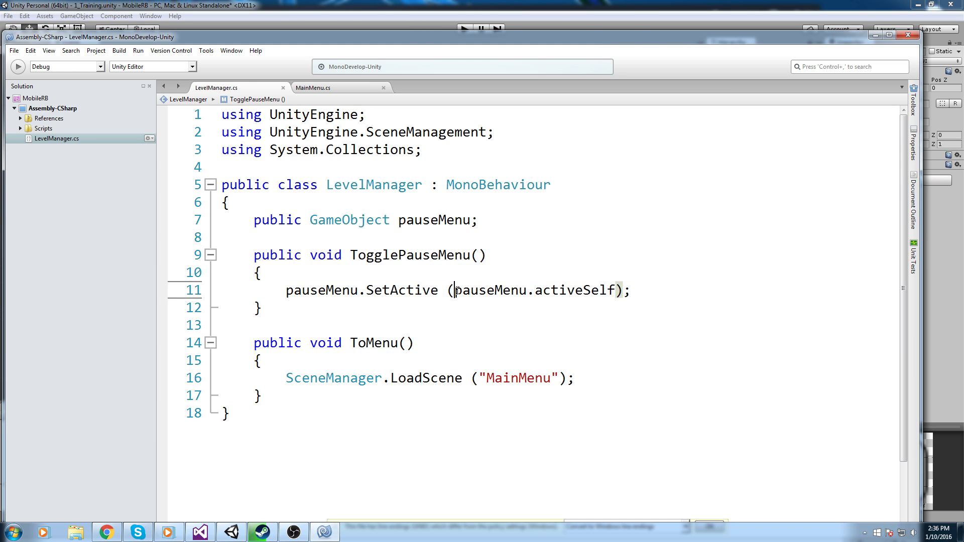
pyautogui.write('!')
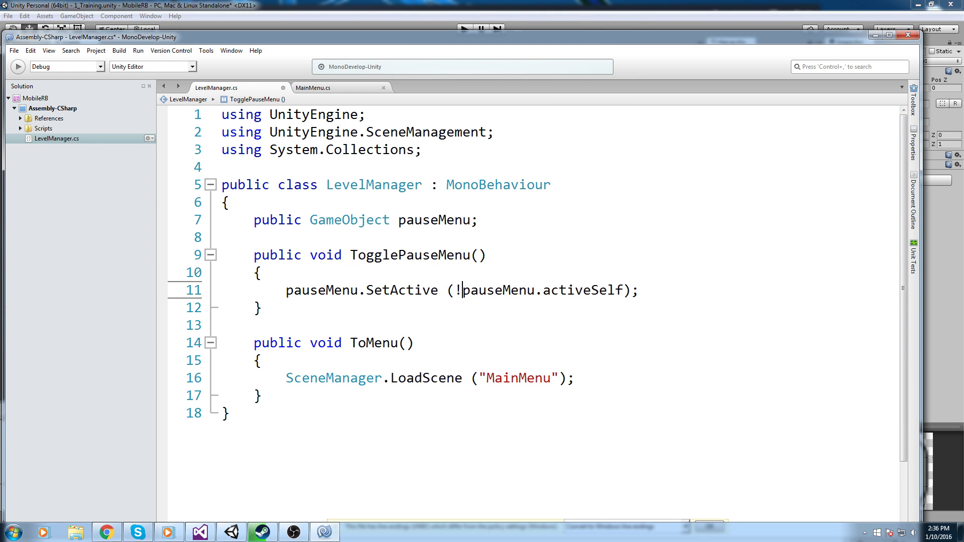
pyautogui.hotkey('ctrl', 'shift', 'Right')
pyautogui.hotkey('ctrl', 'shift', 'Right')
pyautogui.hotkey('ctrl', 'shift', 'Right')
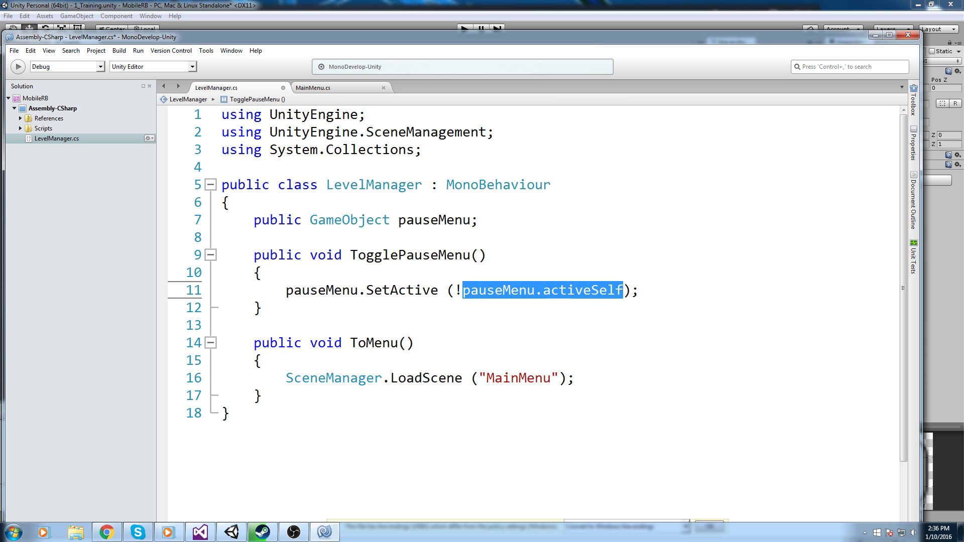
pyautogui.hotkey('ctrl', 's')
# Return to Unity and select the PAUSE button in the scene
pyautogui.click(409, 237)
pyautogui.doubleClick(409, 256)
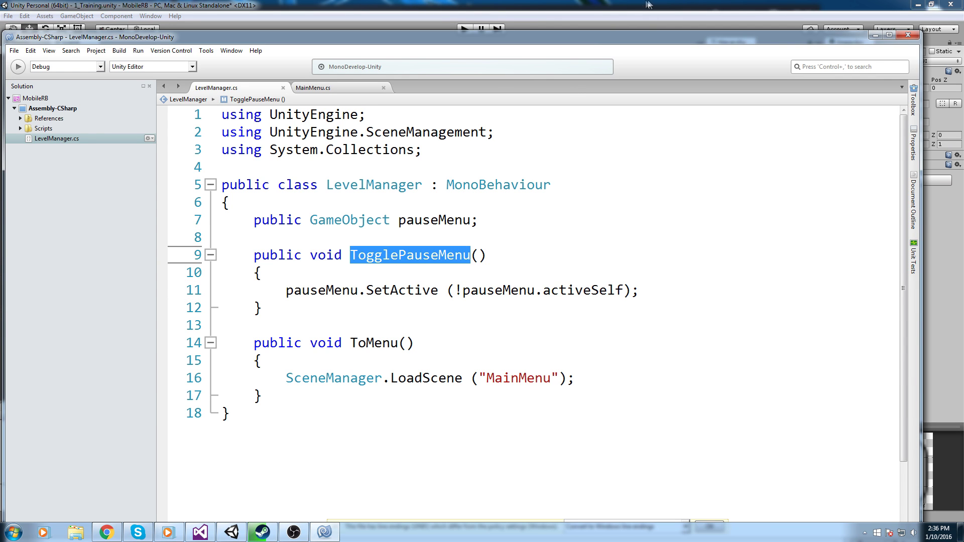
pyautogui.click(626, 7)
pyautogui.click(490, 182)
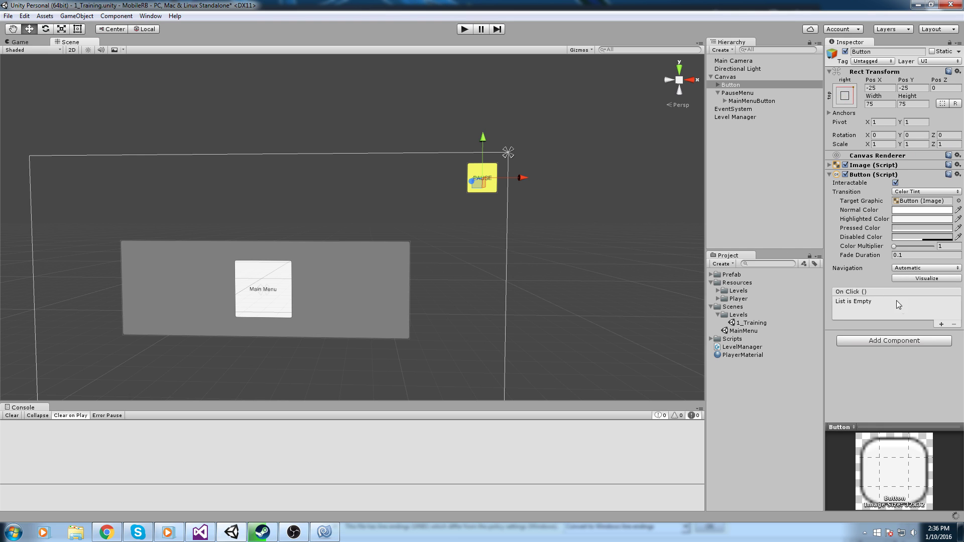
# Rename the Button object to PauseButton
pyautogui.scroll(-4, 565, 254)
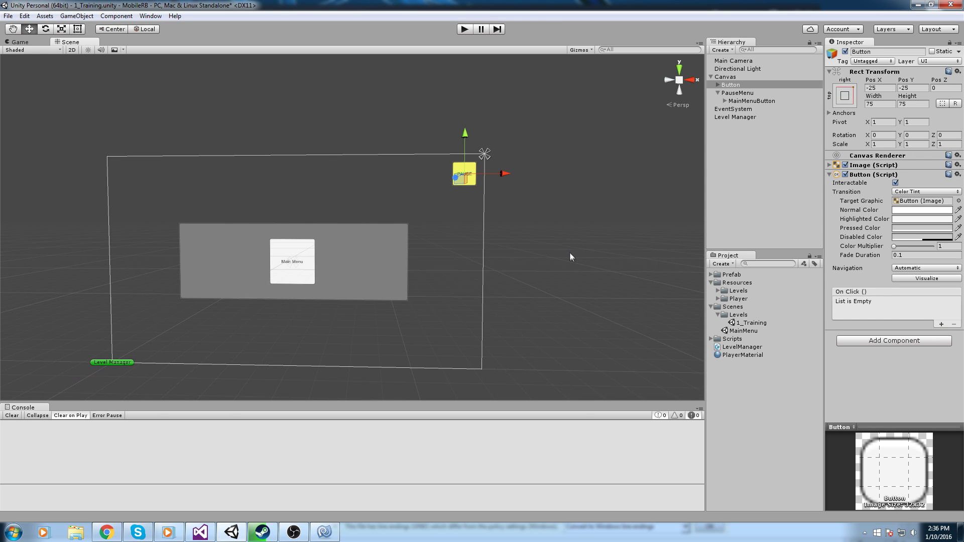
pyautogui.click(731, 86)
pyautogui.write('Pause')
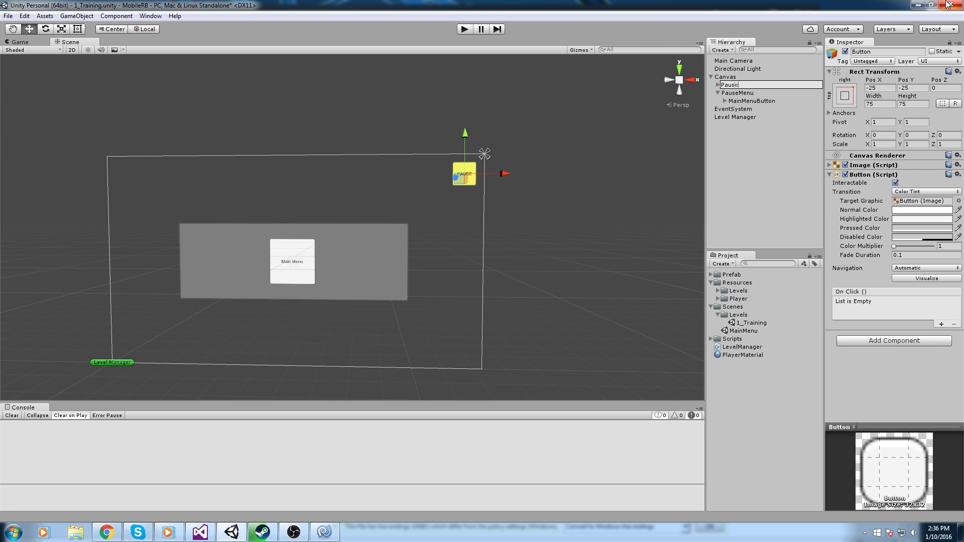
pyautogui.write('Button')
pyautogui.press('Return')
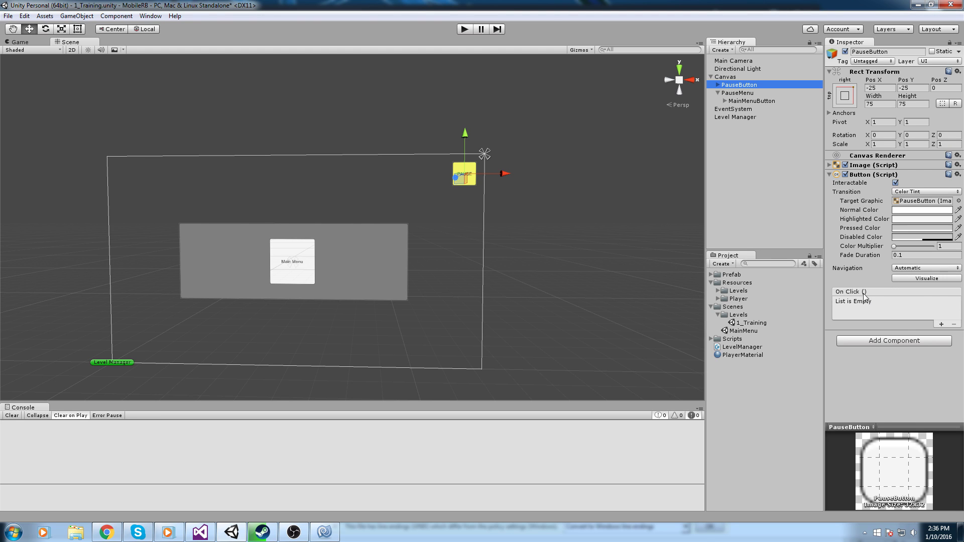
# Add an On Click entry targeting Level Manager that calls LevelManager.TogglePauseMenu
pyautogui.click(941, 324)
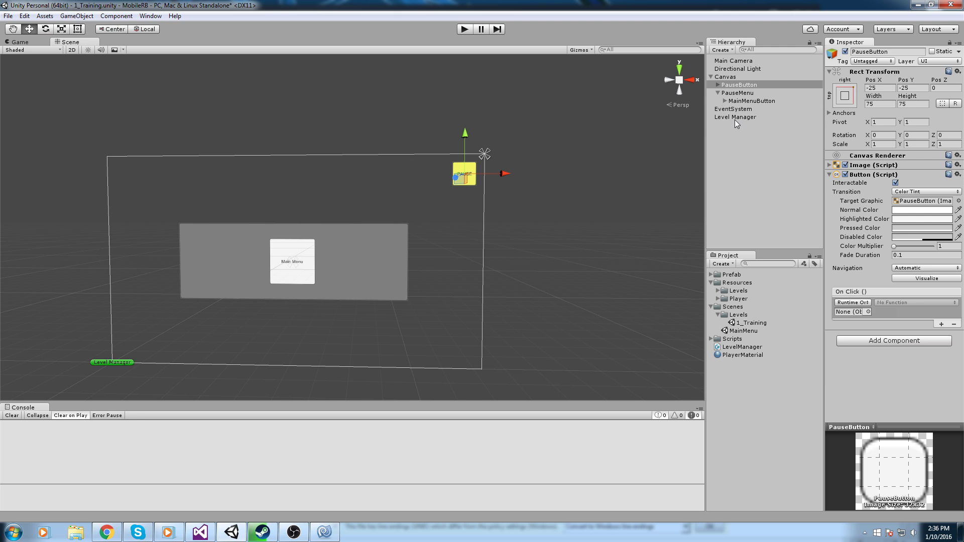
pyautogui.moveTo(729, 118); pyautogui.dragTo(849, 312)
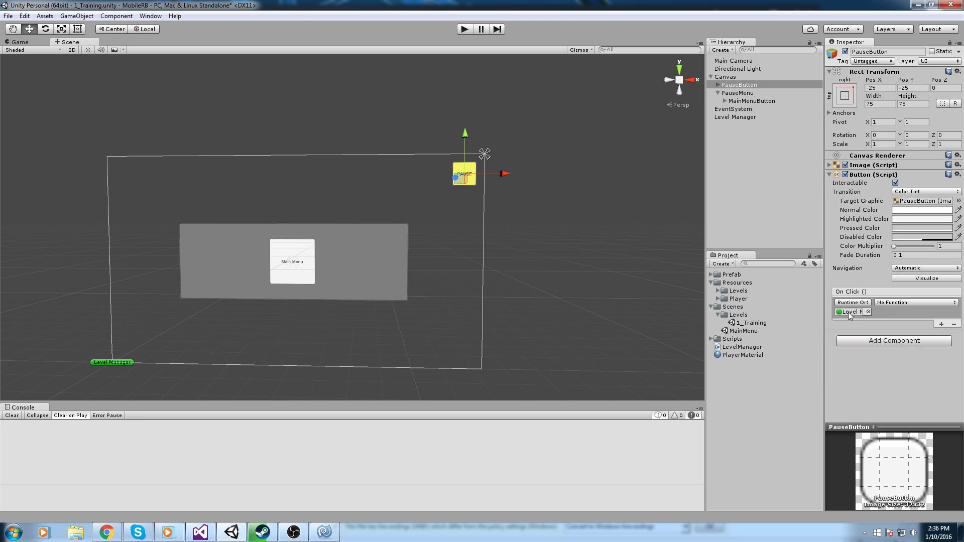
pyautogui.click(880, 302)
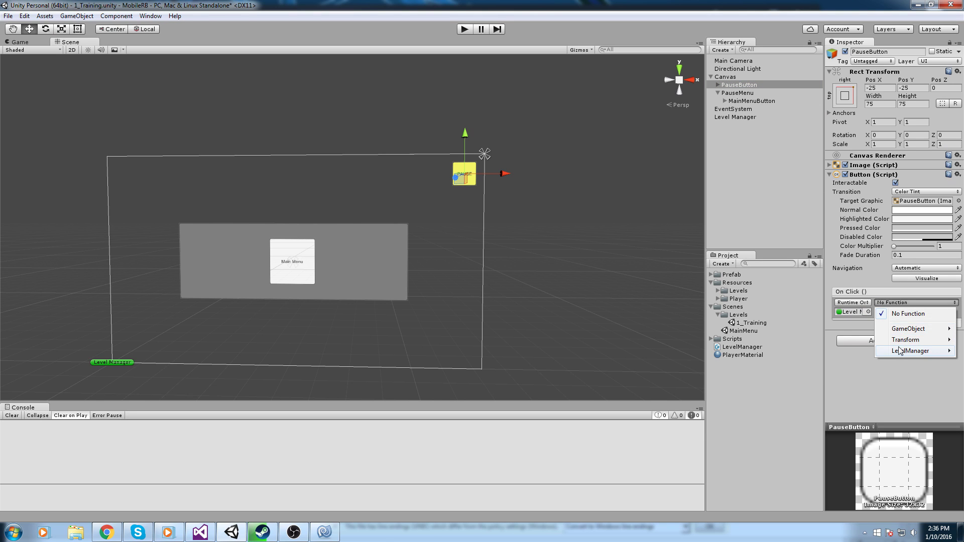
pyautogui.moveTo(907, 351)
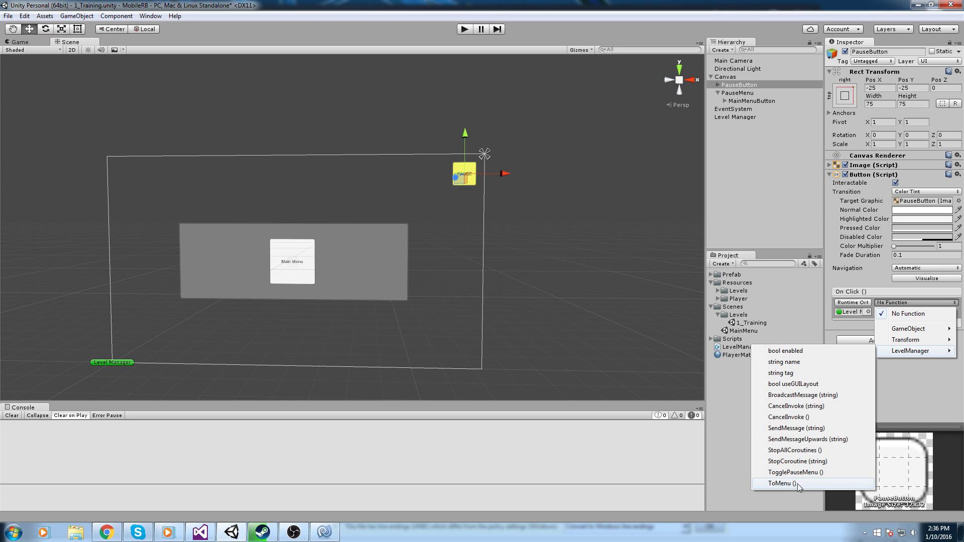
pyautogui.click(835, 472)
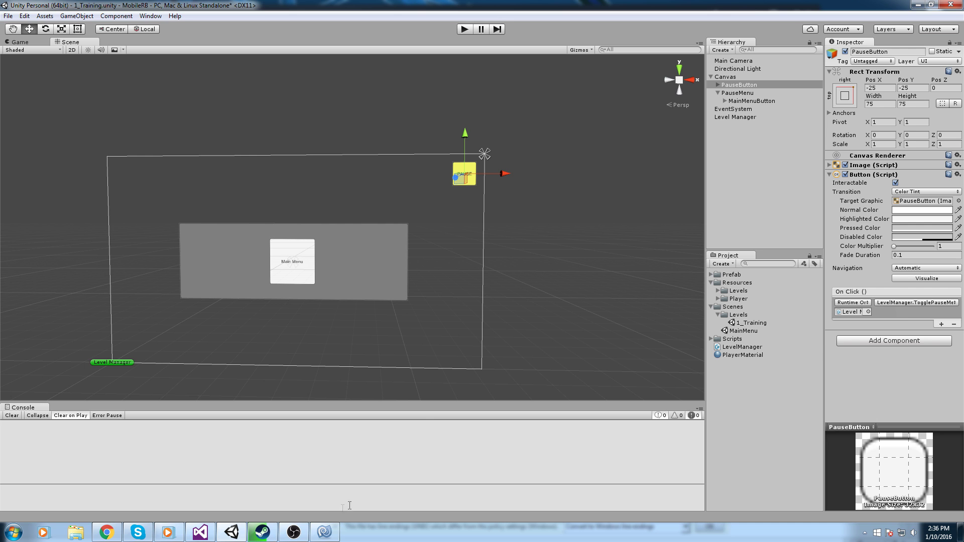
# Save the 1_Training scene and clear the PauseButton selection
pyautogui.moveTo(526, 271); pyautogui.dragTo(520, 269, button='middle')
pyautogui.hotkey('ctrl', 's')
pyautogui.click(329, 532)
pyautogui.click(277, 256)
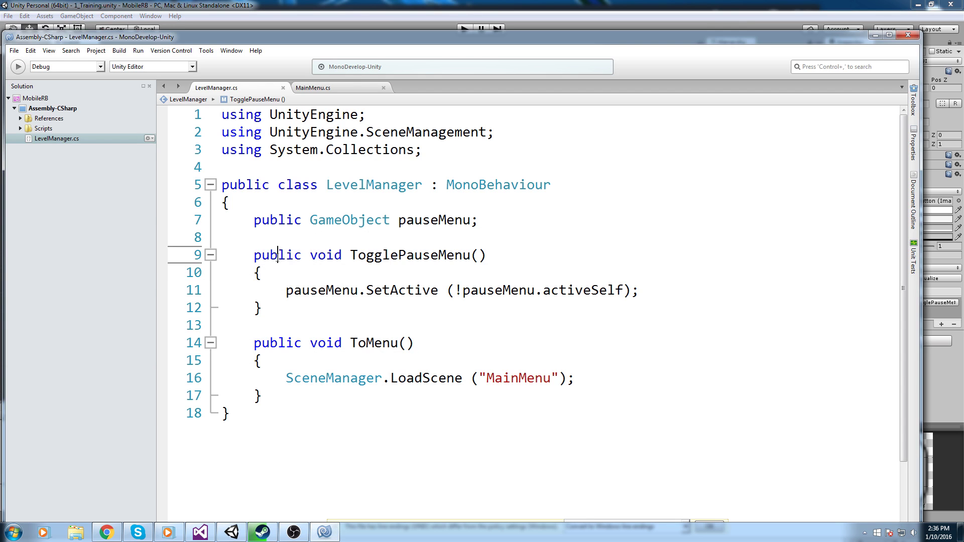
pyautogui.doubleClick(278, 256)
pyautogui.hotkey('alt', 'Tab')
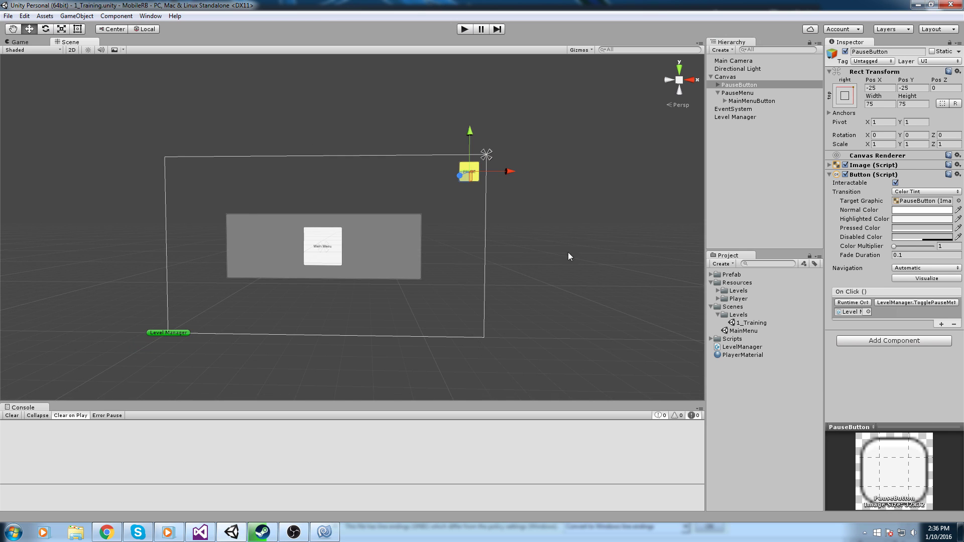
pyautogui.click(533, 180)
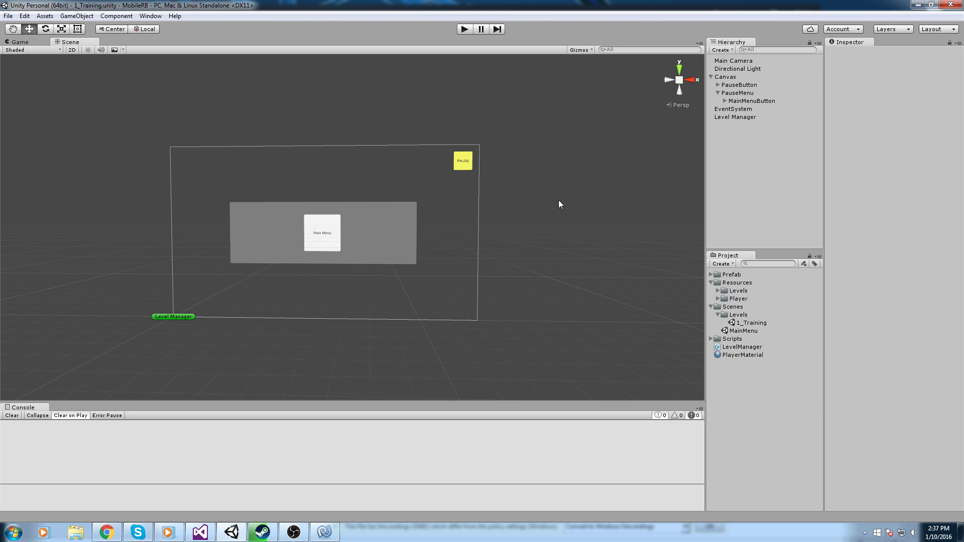
pyautogui.click(324, 532)
# Insert a private void Start() declaration above TogglePauseMenu
pyautogui.click(486, 255)
pyautogui.moveTo(471, 238); pyautogui.dragTo(462, 254)
pyautogui.click(463, 238)
pyautogui.press('Return')
pyautogui.press('Return')
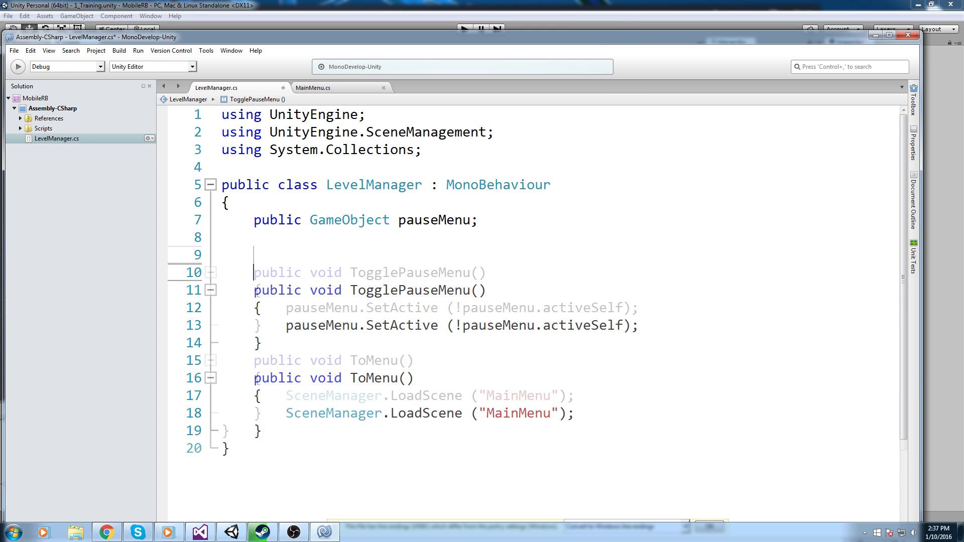
pyautogui.write('private void Start()')
pyautogui.press('Return')
pyautogui.press('Return')
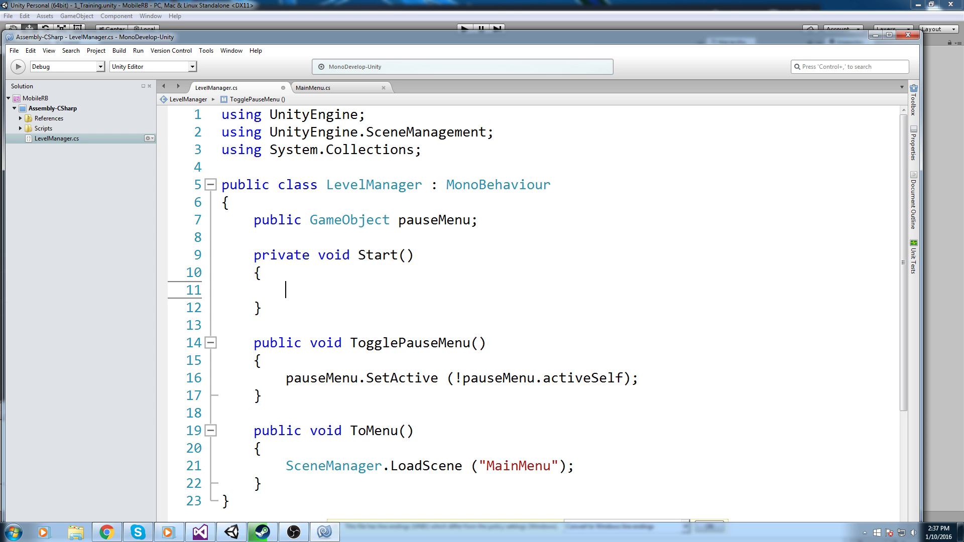
# Fill Start with pauseMenu.SetActive (false); and save LevelManager.cs
pyautogui.doubleClick(378, 255)
pyautogui.click(329, 288)
pyautogui.write('pauseMenu.S')
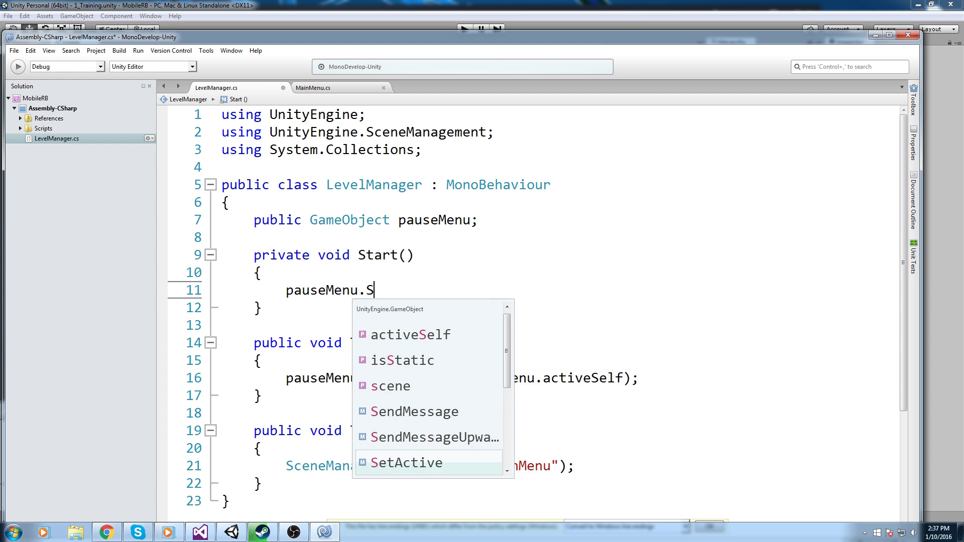
pyautogui.press('Return')
pyautogui.write('(false);')
pyautogui.hotkey('ctrl', 's')
pyautogui.click(406, 7)
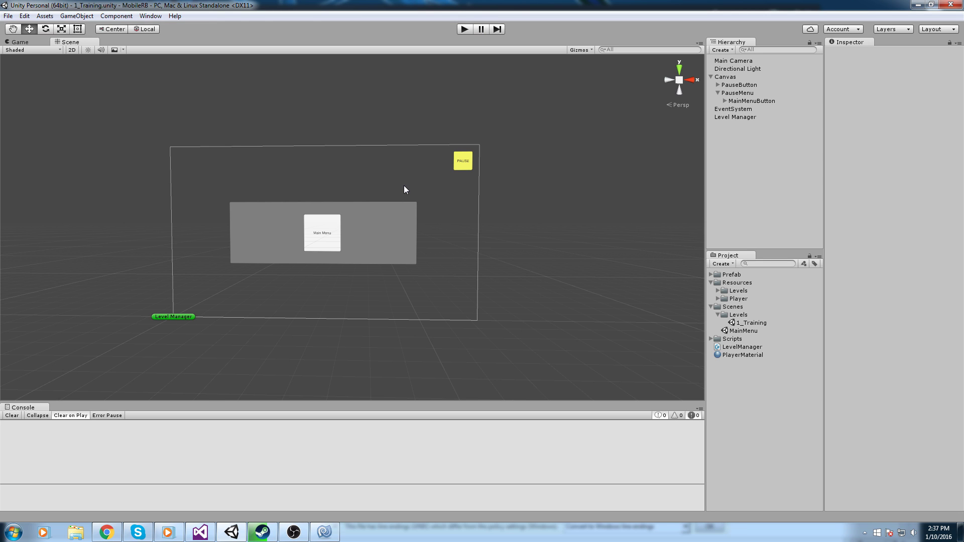
pyautogui.moveTo(577, 137); pyautogui.dragTo(574, 160, button='middle')
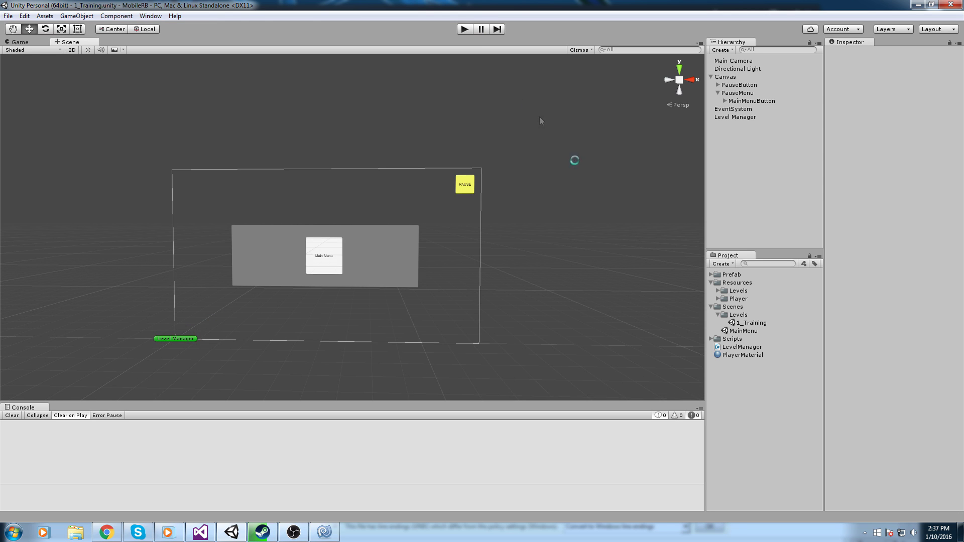
# After a failed test run, assign PauseMenu to Level Manager's Pause Menu field and play again
pyautogui.click(465, 30)
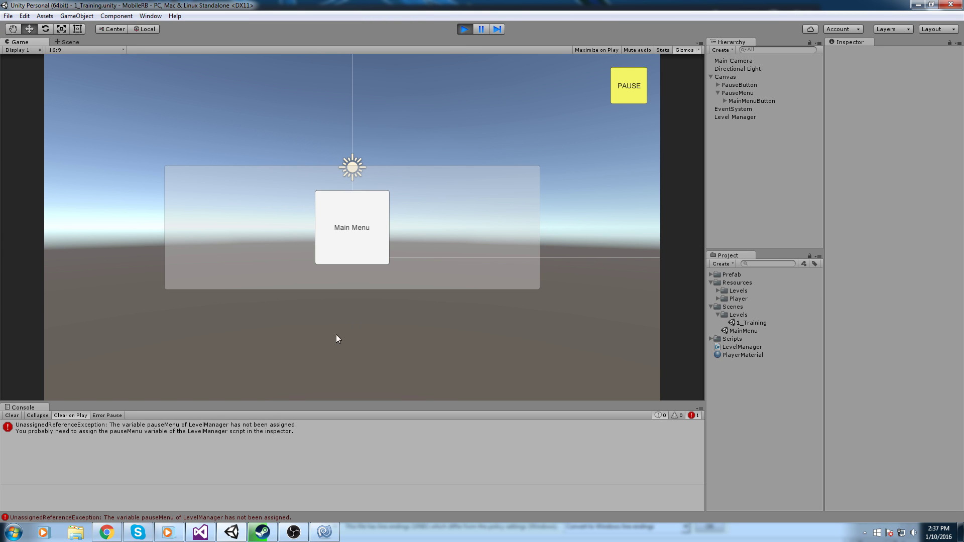
pyautogui.click(463, 29)
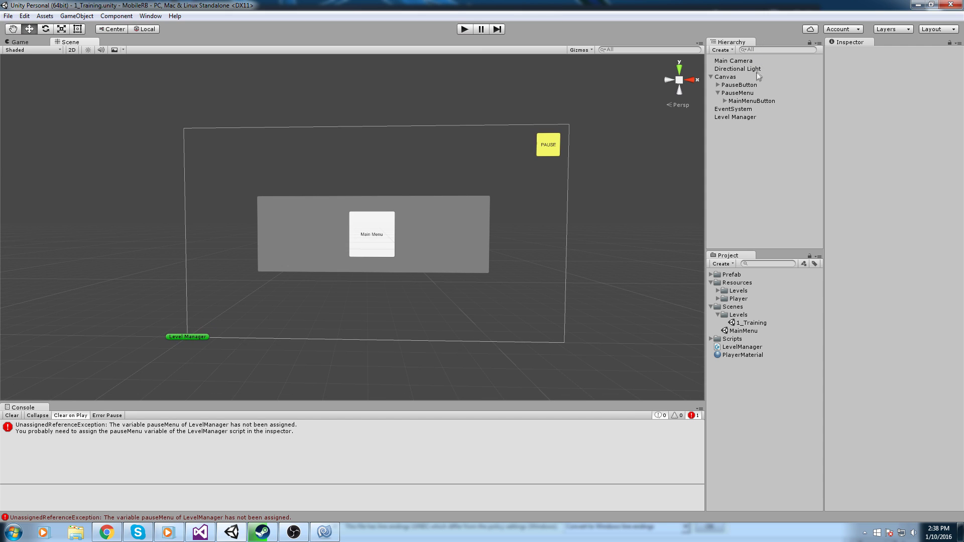
pyautogui.click(733, 117)
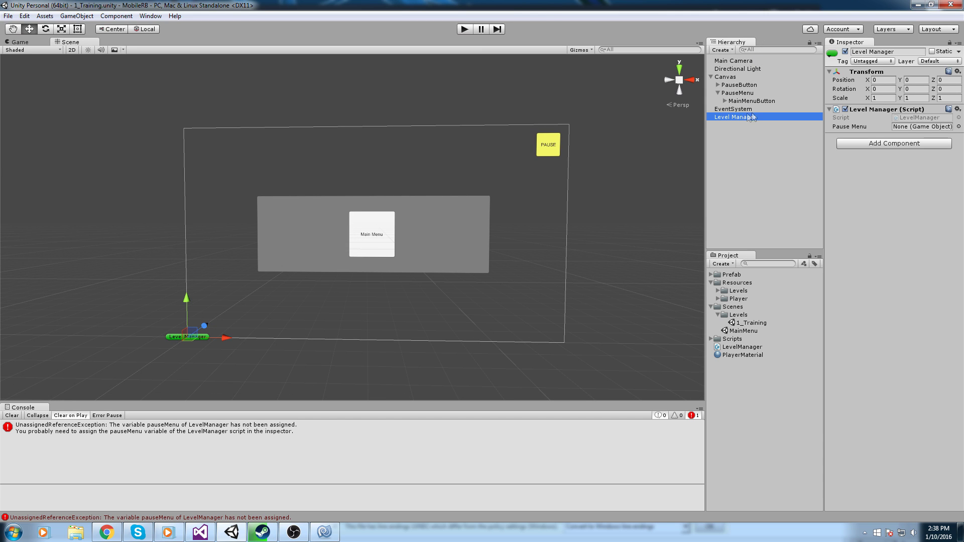
pyautogui.moveTo(738, 94); pyautogui.dragTo(907, 131)
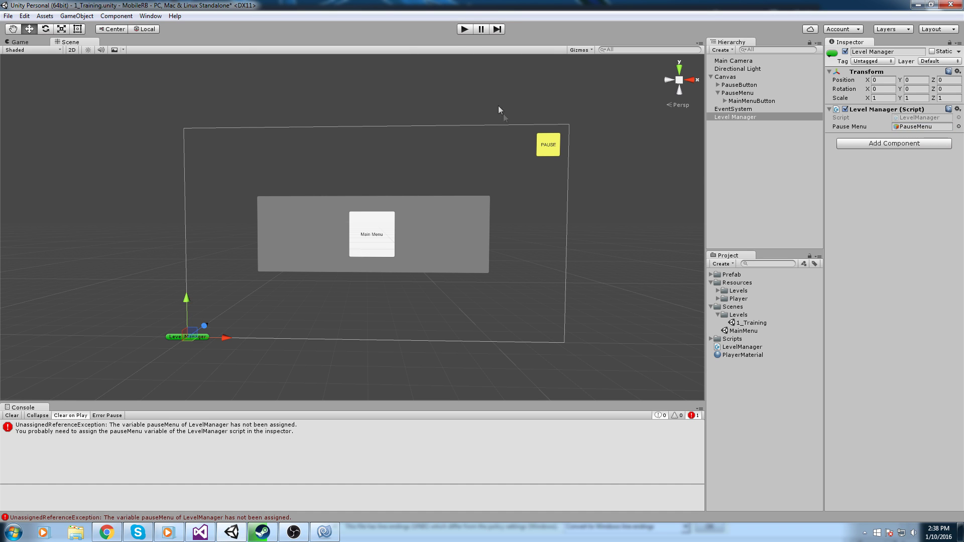
pyautogui.click(461, 30)
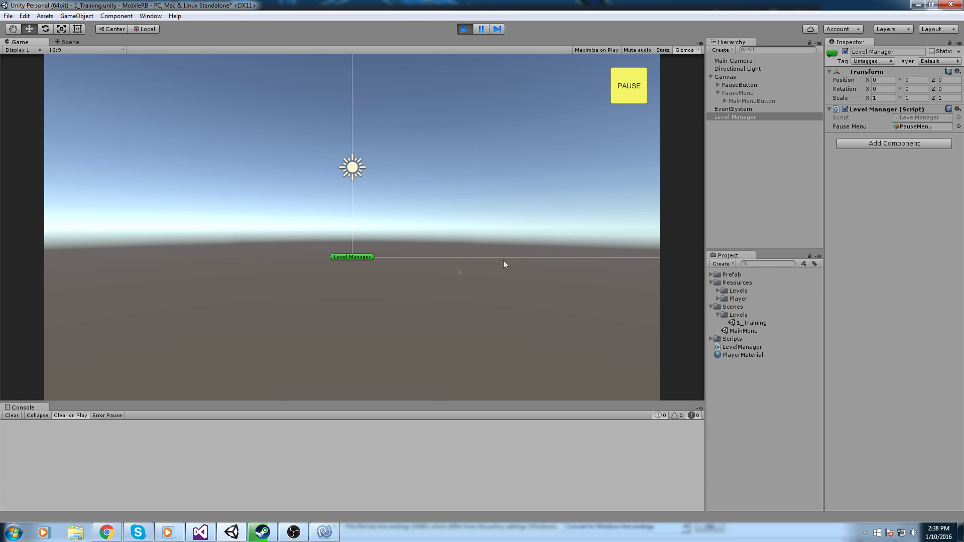
# Toggle the in-game pause menu open and closed several times with PAUSE
pyautogui.click(627, 84)
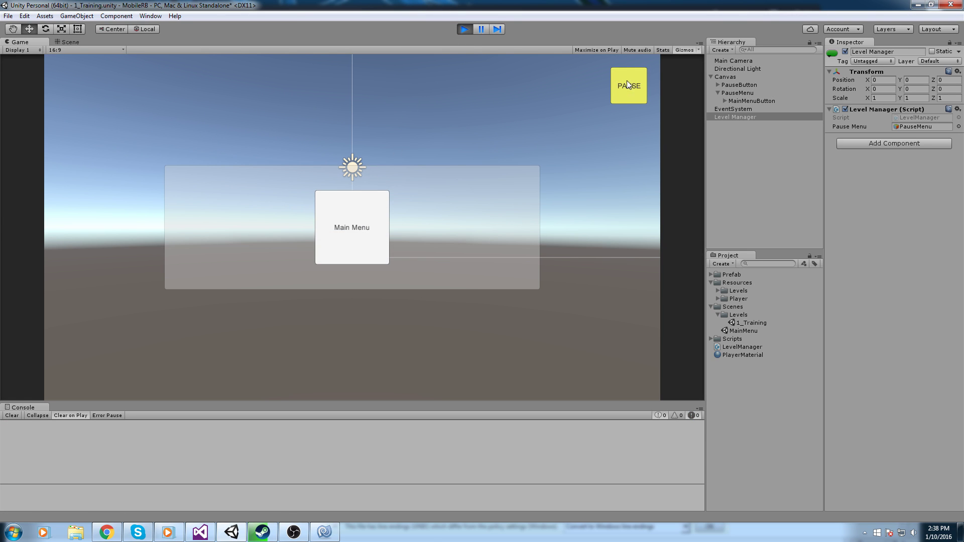
pyautogui.click(640, 87)
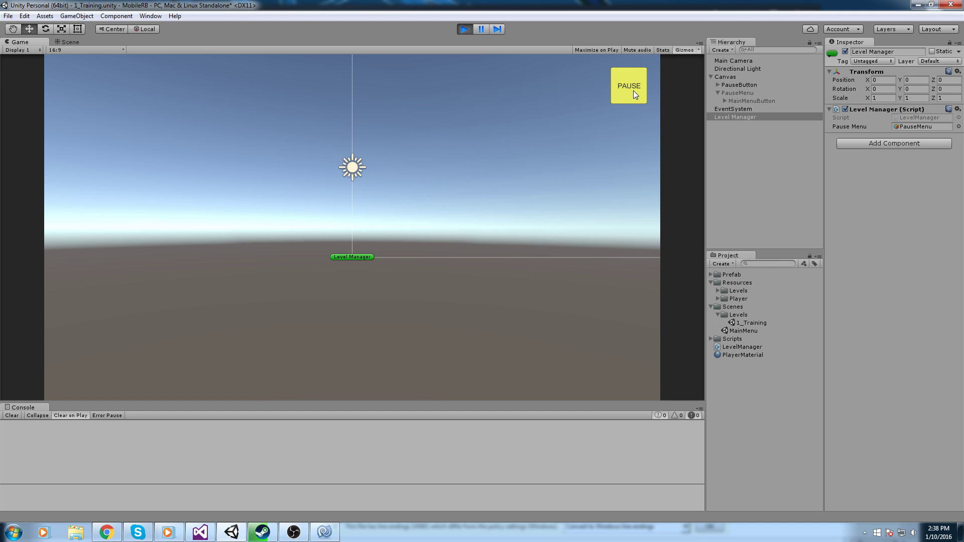
pyautogui.click(634, 90)
pyautogui.click(634, 88)
pyautogui.click(631, 84)
pyautogui.click(632, 84)
pyautogui.click(631, 83)
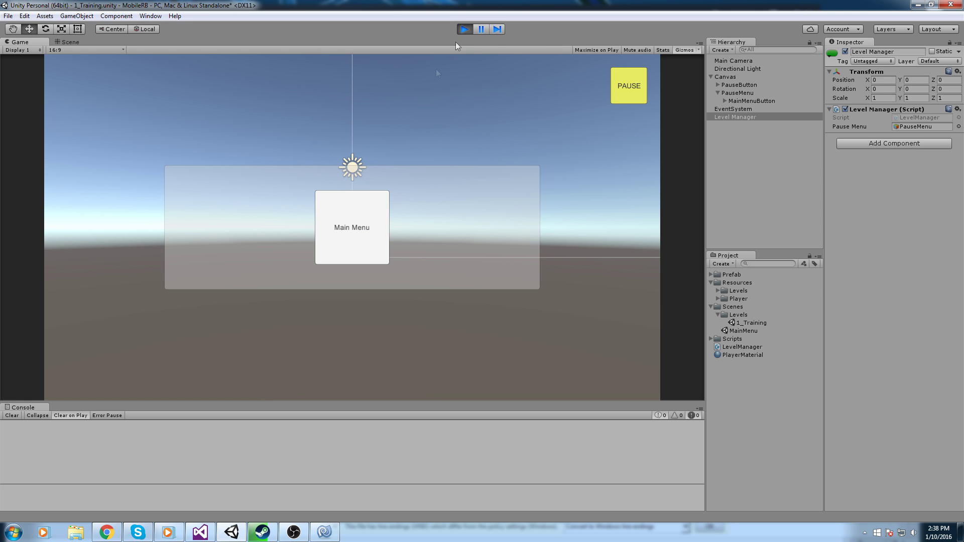
# Test Main Menu, Level Selection and Level One navigation, then stop Play mode
pyautogui.click(365, 219)
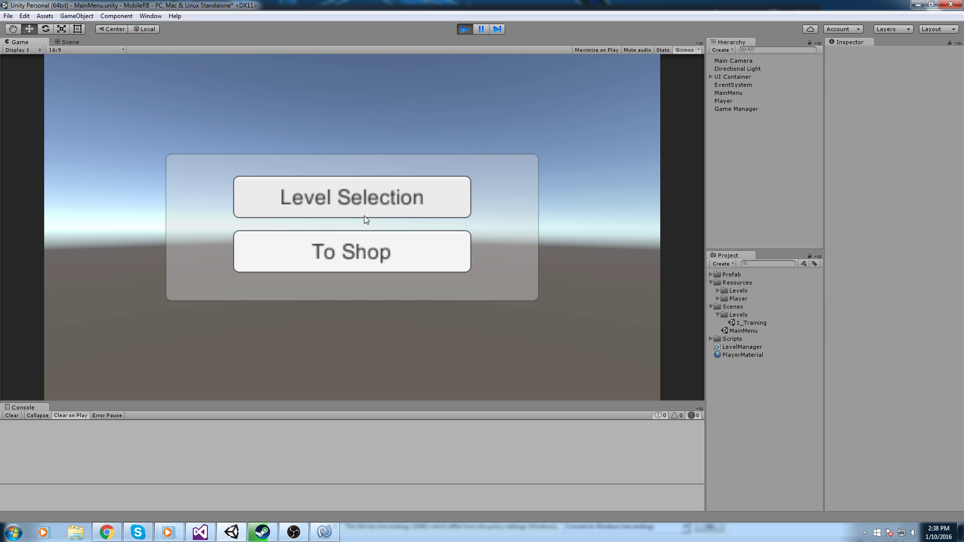
pyautogui.click(425, 217)
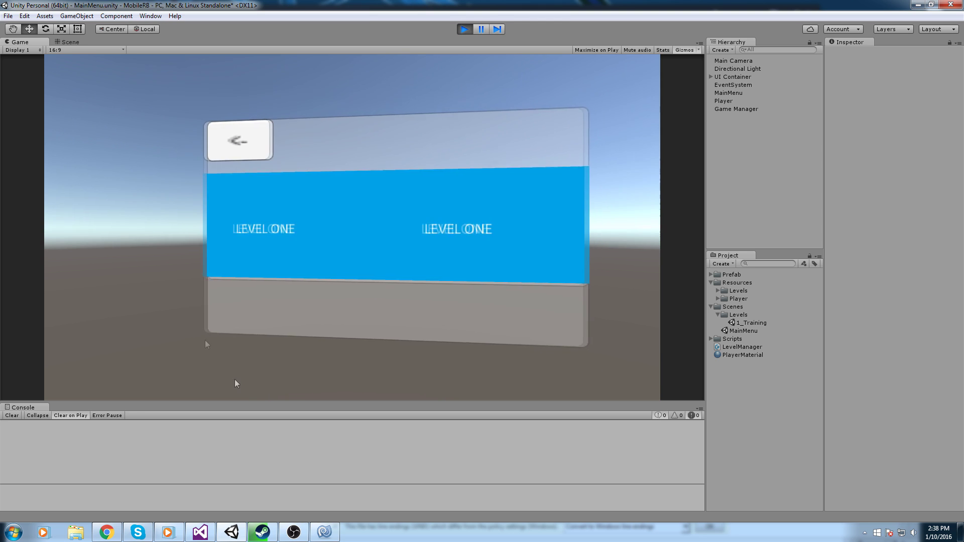
pyautogui.click(219, 155)
pyautogui.click(270, 183)
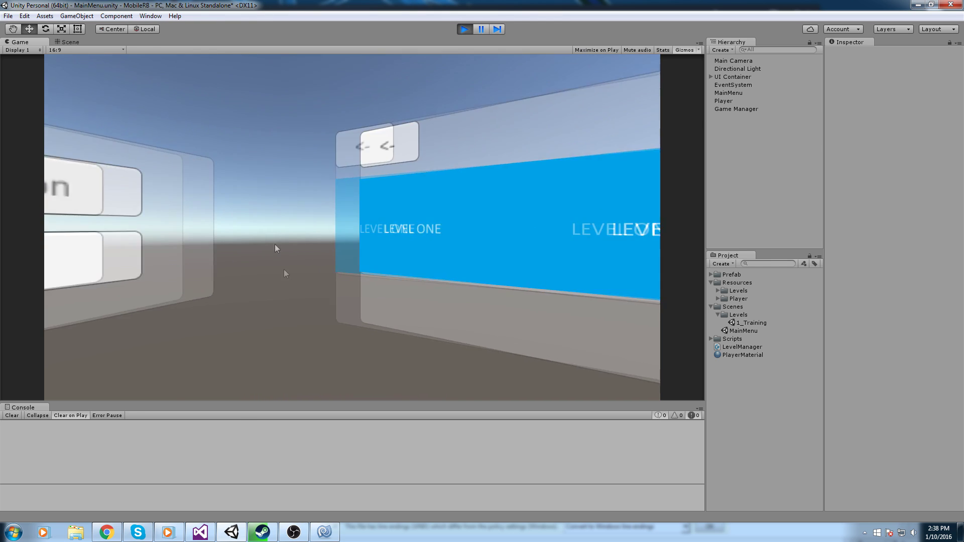
pyautogui.click(300, 190)
pyautogui.click(629, 86)
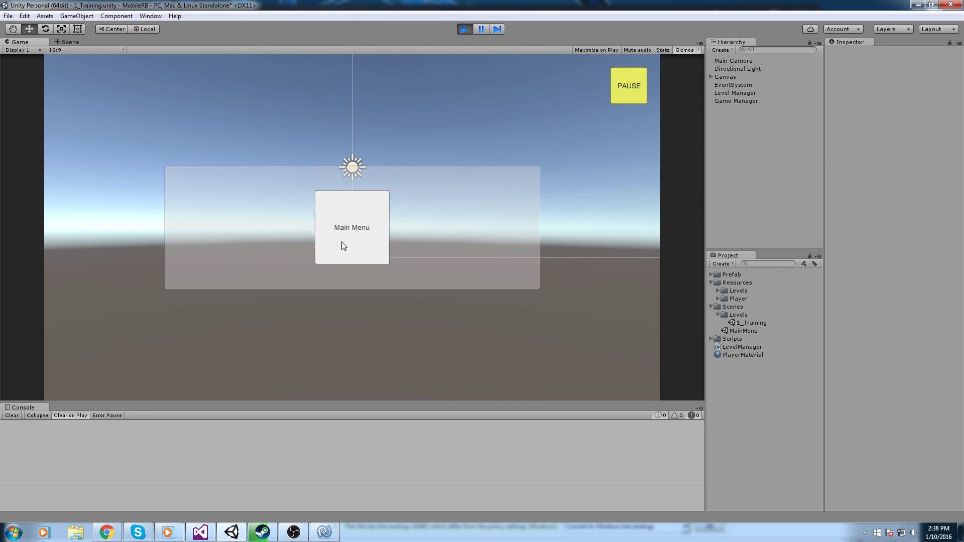
pyautogui.click(340, 241)
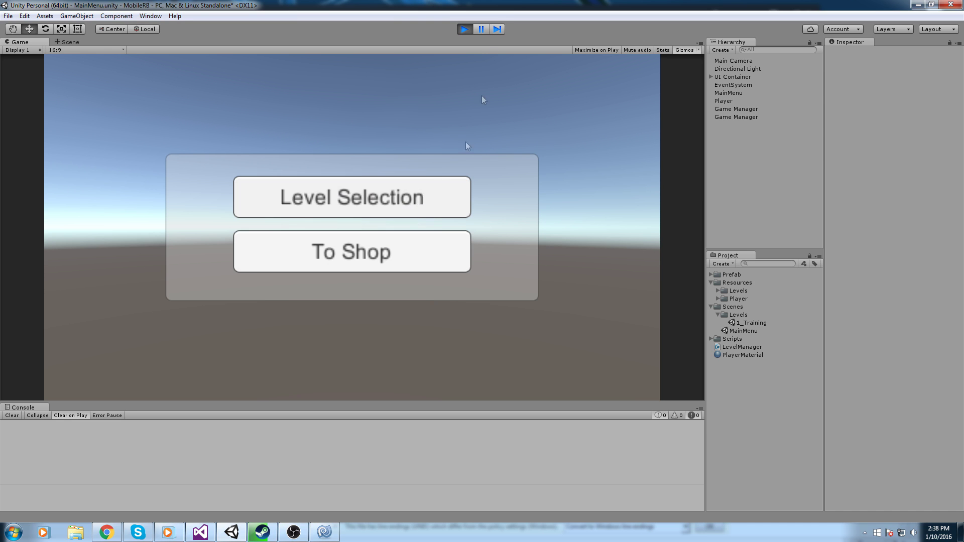
pyautogui.click(426, 195)
pyautogui.click(464, 29)
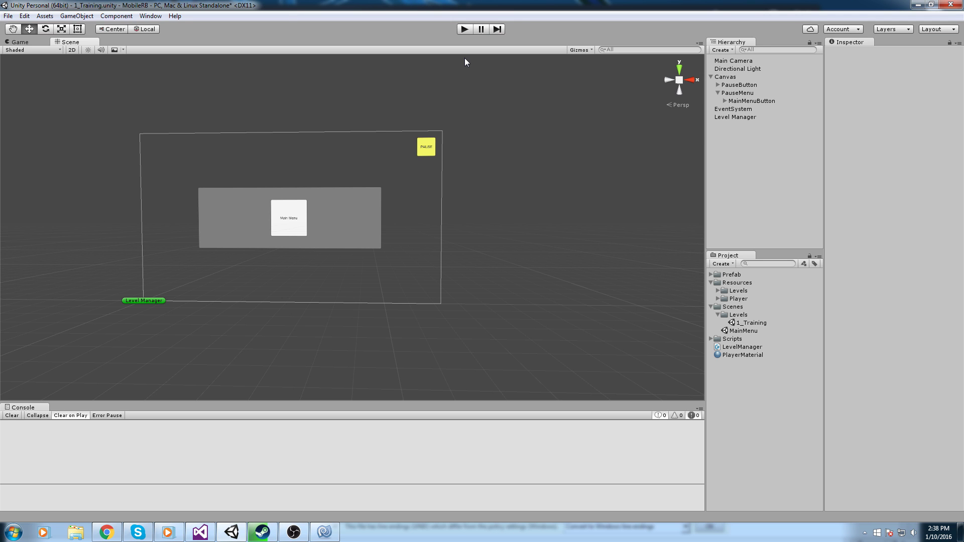
pyautogui.moveTo(298, 239); pyautogui.dragTo(397, 231, button='middle')
pyautogui.scroll(4, 397, 231)
# Duplicate MainMenuButton and move the copy right to Pos X 177
pyautogui.moveTo(499, 185); pyautogui.dragTo(450, 195, button='middle')
pyautogui.scroll(3, 450, 194)
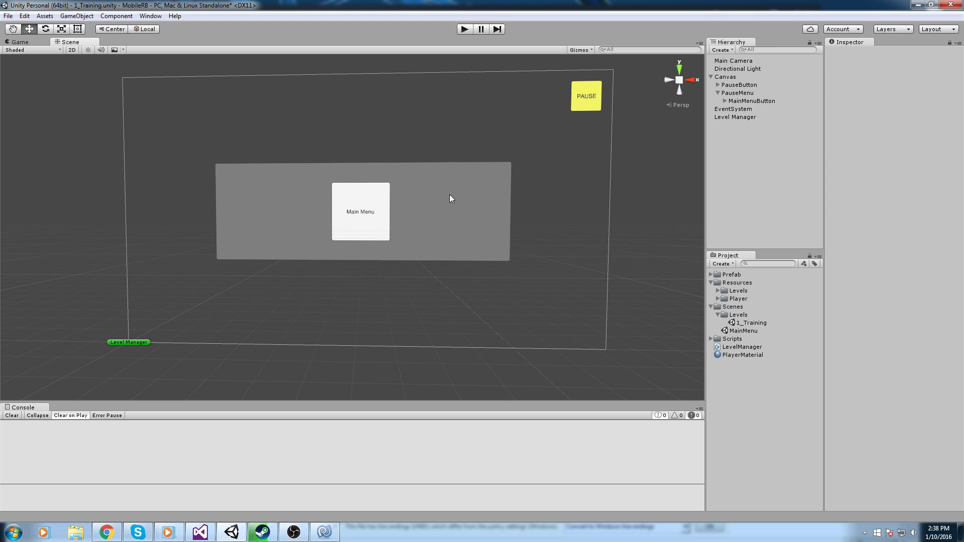
pyautogui.click(739, 101)
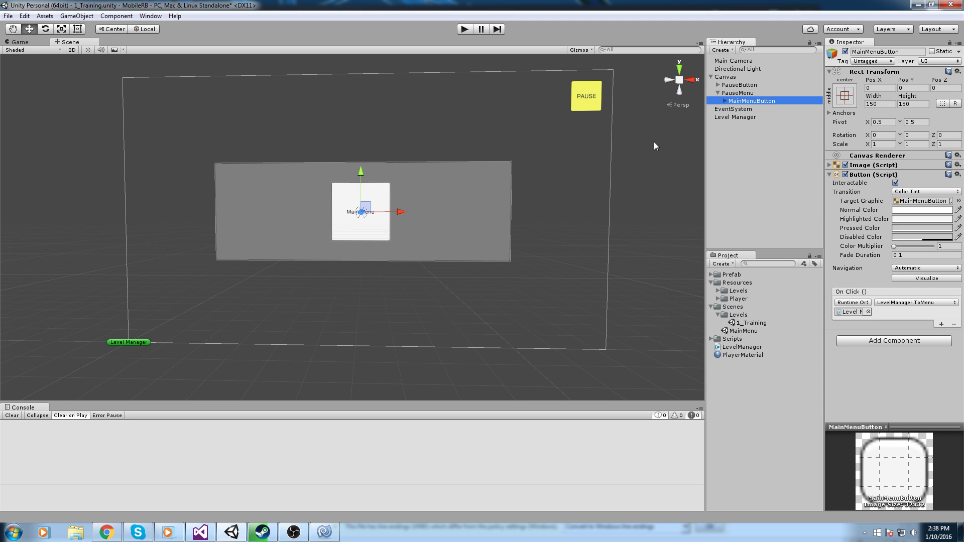
pyautogui.scroll(2, 493, 191)
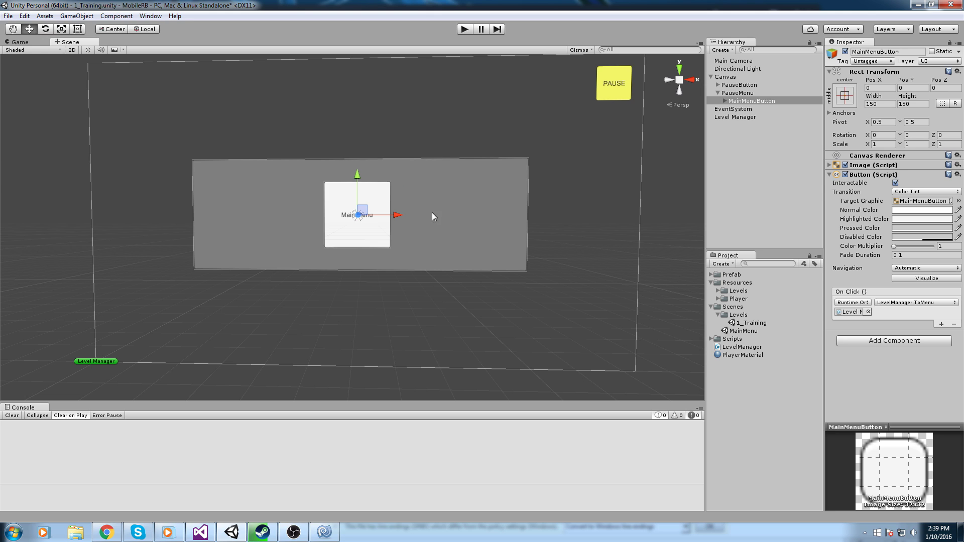
pyautogui.hotkey('ctrl', 'd')
pyautogui.moveTo(395, 216); pyautogui.dragTo(471, 198)
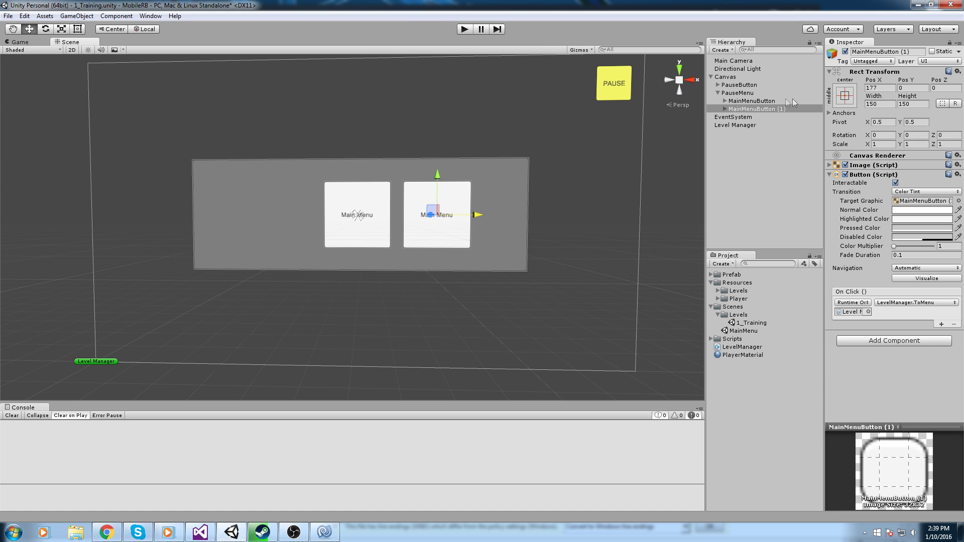
# Frame the copied button and rename it ResumeButton
pyautogui.click(776, 108)
pyautogui.press('f')
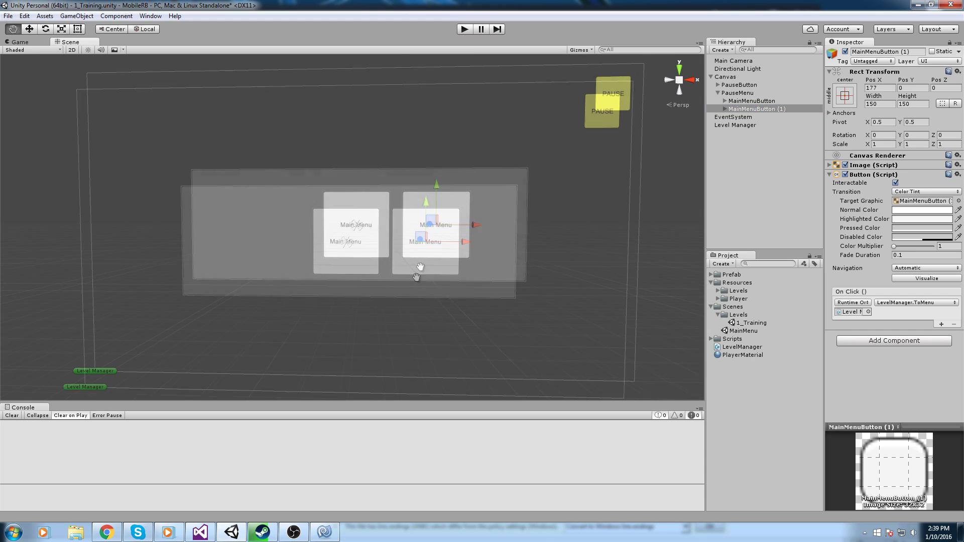
pyautogui.click(785, 108)
pyautogui.click(779, 109)
pyautogui.write('ResumeButton')
pyautogui.press('Return')
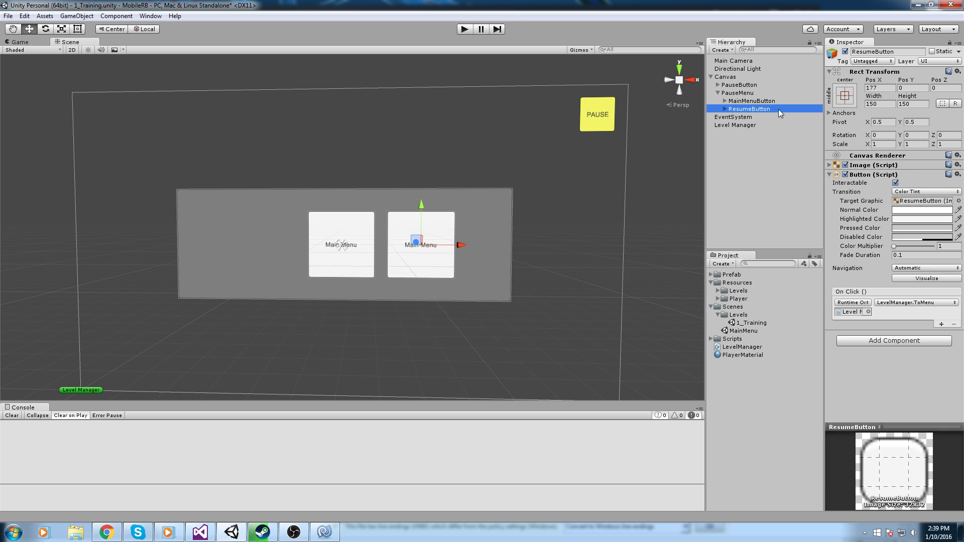
# Make ResumeButton's On Click call LevelManager.TogglePauseMenu
pyautogui.click(927, 303)
pyautogui.moveTo(923, 351)
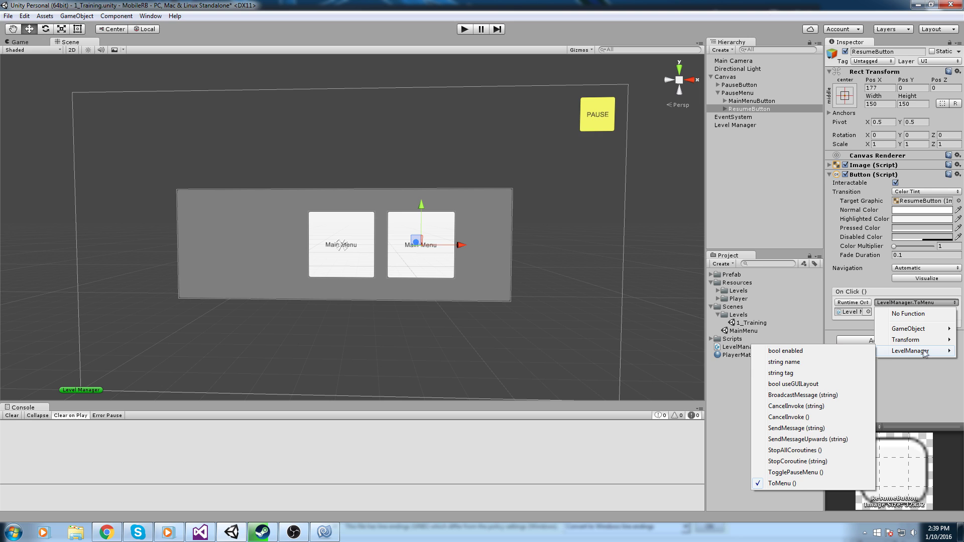
pyautogui.click(797, 472)
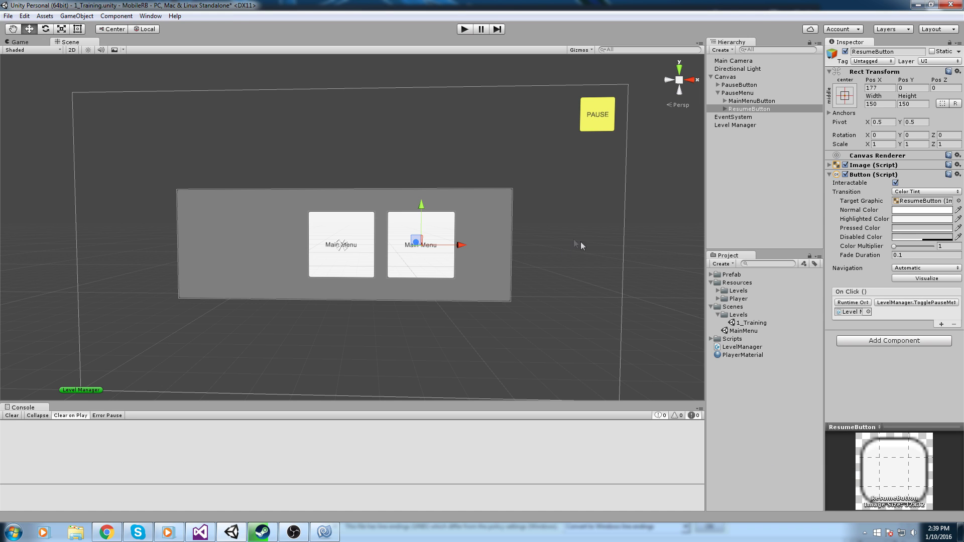
# Change the ResumeButton label text to 'Resume' and save the scene
pyautogui.click(725, 109)
pyautogui.click(742, 117)
pyautogui.click(899, 194)
pyautogui.write('Resume')
pyautogui.press('Return')
pyautogui.press('BackSpace')
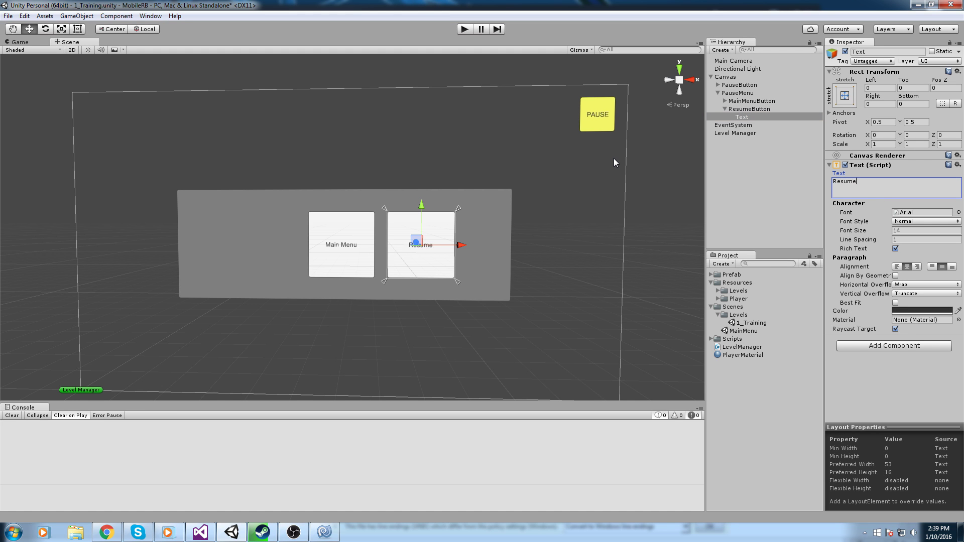
pyautogui.hotkey('ctrl', 's')
# Play the game, test PAUSE and Resume repeatedly, then load the main menu
pyautogui.click(465, 29)
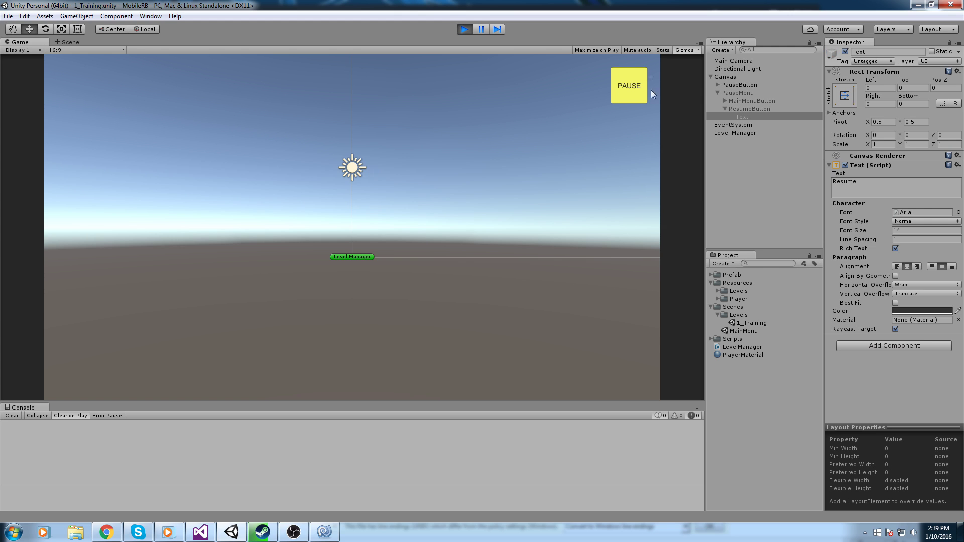
pyautogui.click(640, 88)
pyautogui.click(436, 227)
pyautogui.click(638, 87)
pyautogui.click(434, 236)
pyautogui.click(634, 77)
pyautogui.click(457, 219)
pyautogui.click(634, 85)
pyautogui.click(381, 234)
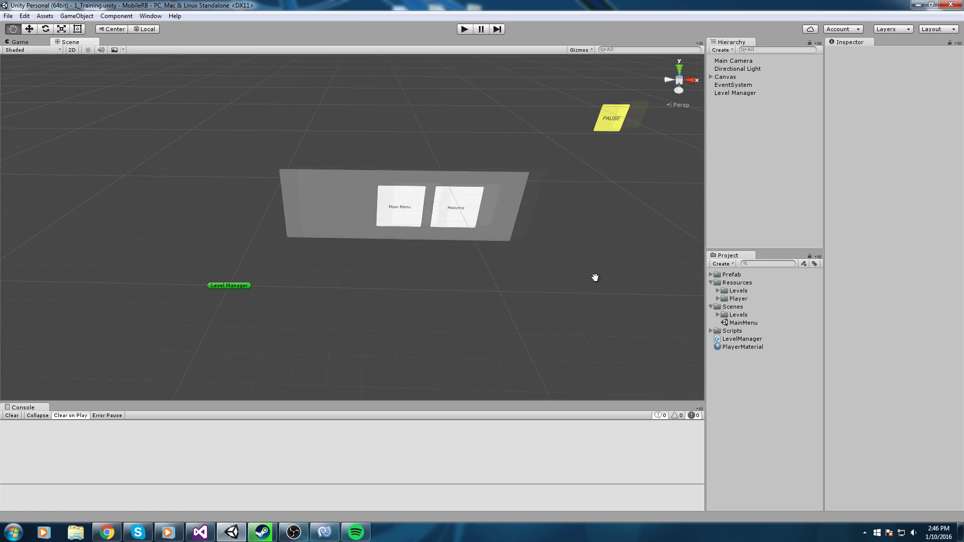
pyautogui.moveTo(595, 277); pyautogui.dragTo(539, 291, button='middle')
pyautogui.moveTo(555, 296); pyautogui.dragTo(527, 285, button='right')
pyautogui.moveTo(527, 284); pyautogui.dragTo(477, 241, button='middle')
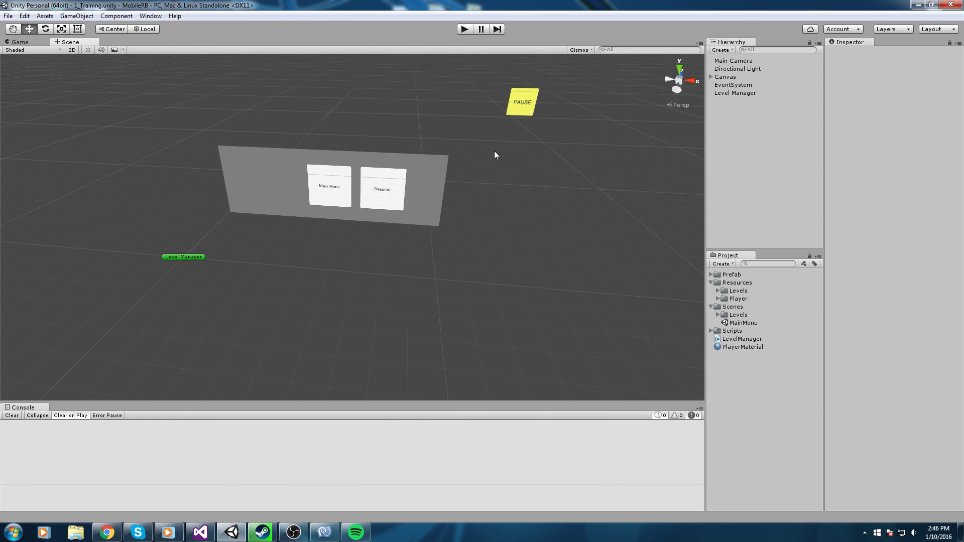
pyautogui.moveTo(481, 143); pyautogui.dragTo(426, 186, button='right')
pyautogui.moveTo(426, 189); pyautogui.dragTo(394, 255, button='middle')
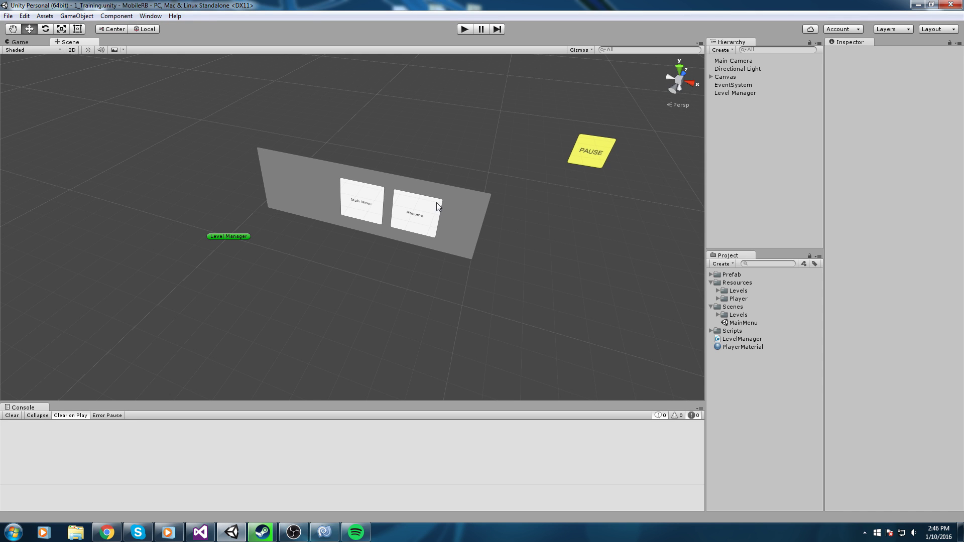
pyautogui.scroll(3, 437, 203)
pyautogui.click(507, 200)
pyautogui.moveTo(347, 214); pyautogui.dragTo(390, 171, button='middle')
pyautogui.moveTo(361, 178); pyautogui.dragTo(390, 184, button='right')
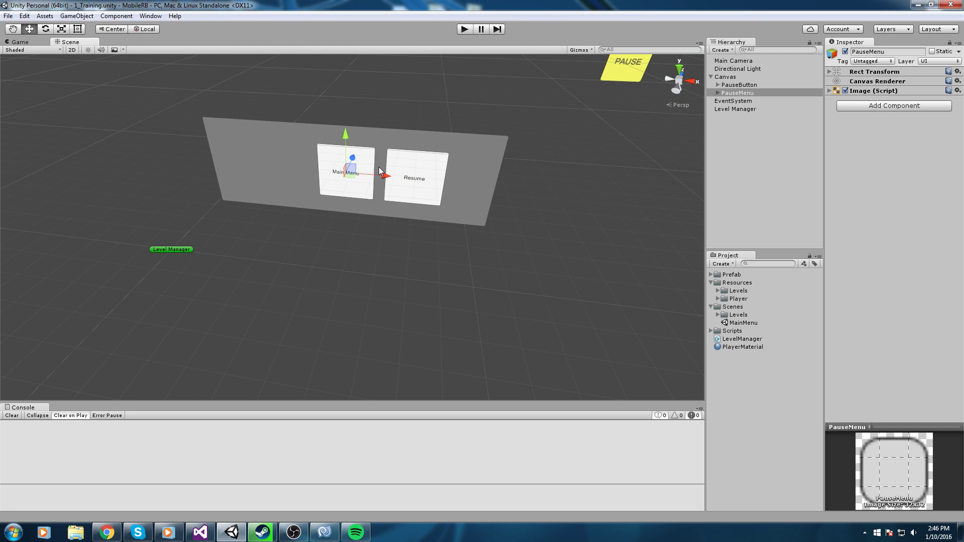
pyautogui.moveTo(412, 166); pyautogui.dragTo(373, 202, button='middle')
pyautogui.scroll(-3, 373, 203)
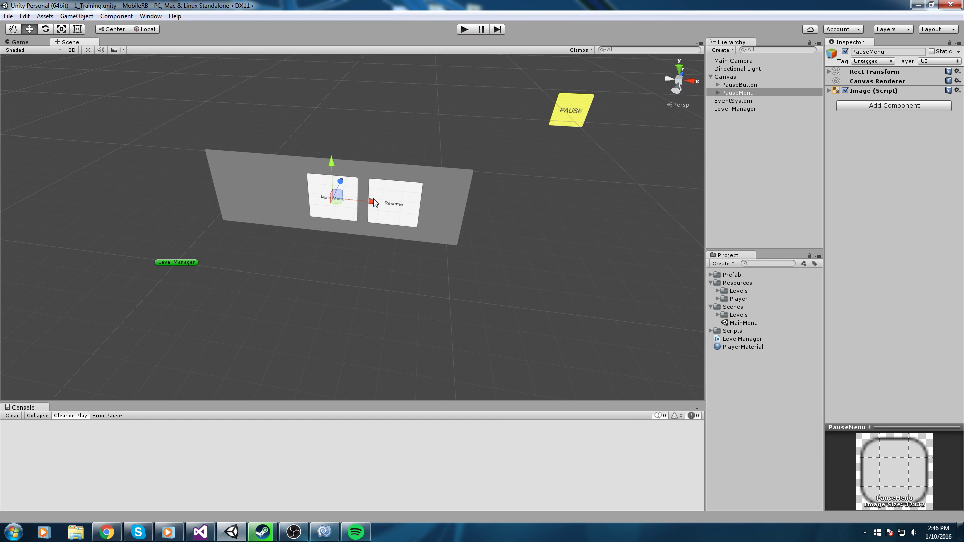
pyautogui.click(489, 269)
pyautogui.moveTo(488, 270); pyautogui.dragTo(508, 259, button='middle')
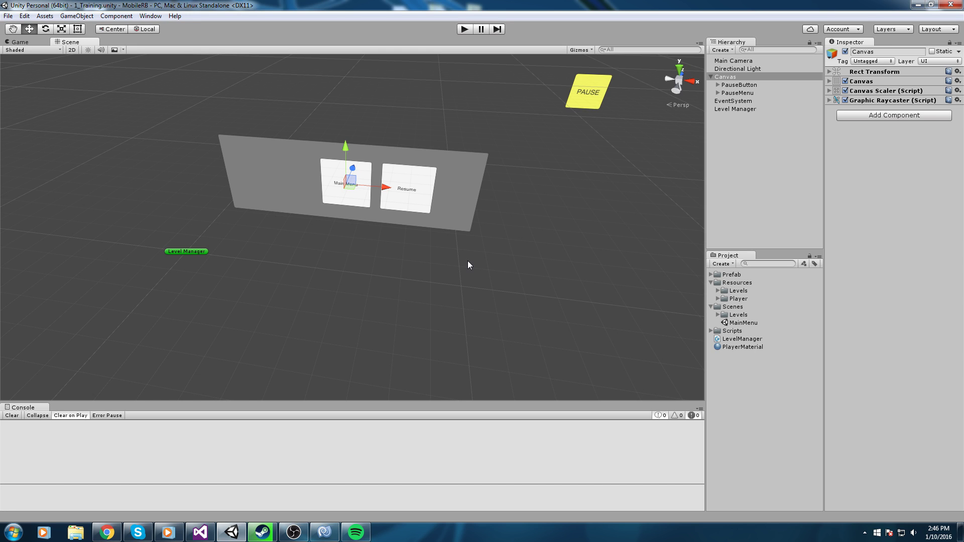
pyautogui.scroll(2, 450, 248)
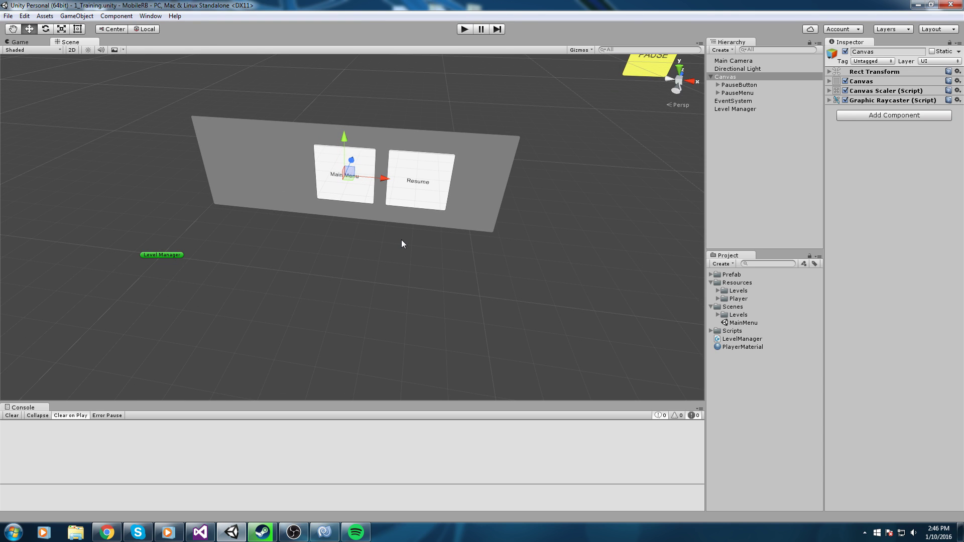
pyautogui.click(76, 16)
pyautogui.moveTo(91, 52)
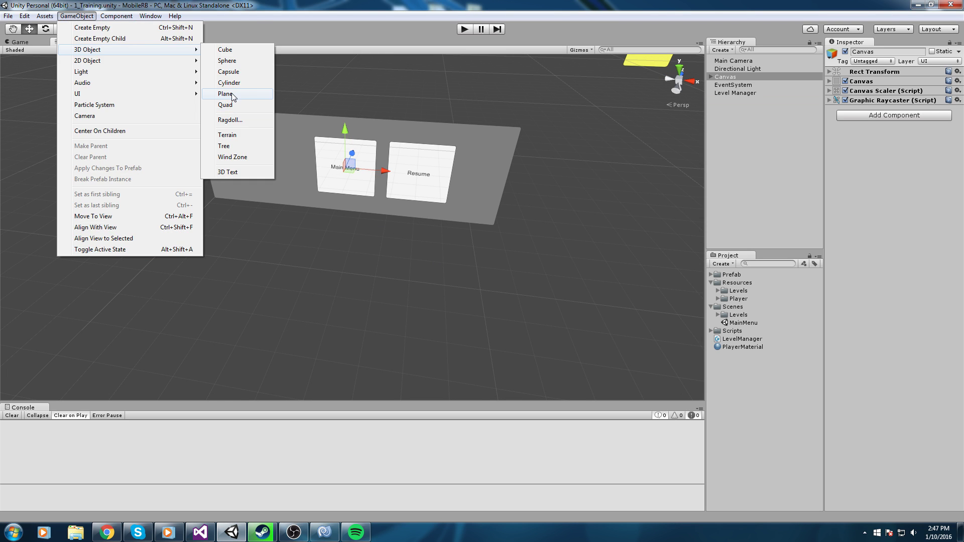
# Add a Plane to the scene and set its Position to 0, 0, 0
pyautogui.click(224, 95)
pyautogui.moveTo(893, 81); pyautogui.dragTo(871, 77)
pyautogui.write('0')
pyautogui.press('Tab')
pyautogui.write('0')
pyautogui.press('Tab')
pyautogui.write('0')
pyautogui.press('Return')
# Frame the plane and set its Scale to 5, 5, 5
pyautogui.press('f')
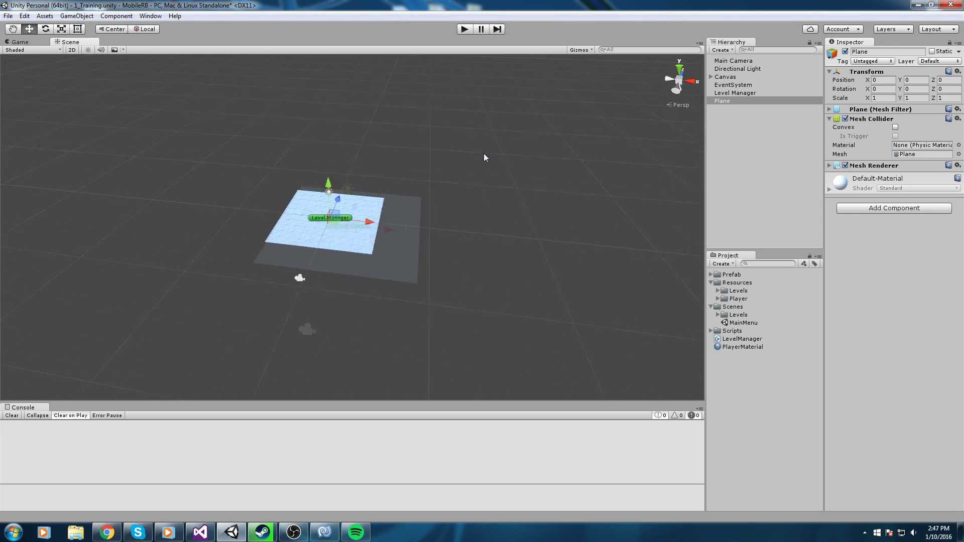
pyautogui.moveTo(287, 172); pyautogui.dragTo(334, 159, button='right')
pyautogui.moveTo(334, 158); pyautogui.dragTo(461, 153, button='middle')
pyautogui.scroll(5, 460, 154)
pyautogui.moveTo(331, 213); pyautogui.dragTo(397, 221, button='right')
pyautogui.moveTo(396, 221); pyautogui.dragTo(498, 203, button='middle')
pyautogui.moveTo(432, 191); pyautogui.dragTo(489, 209, button='right')
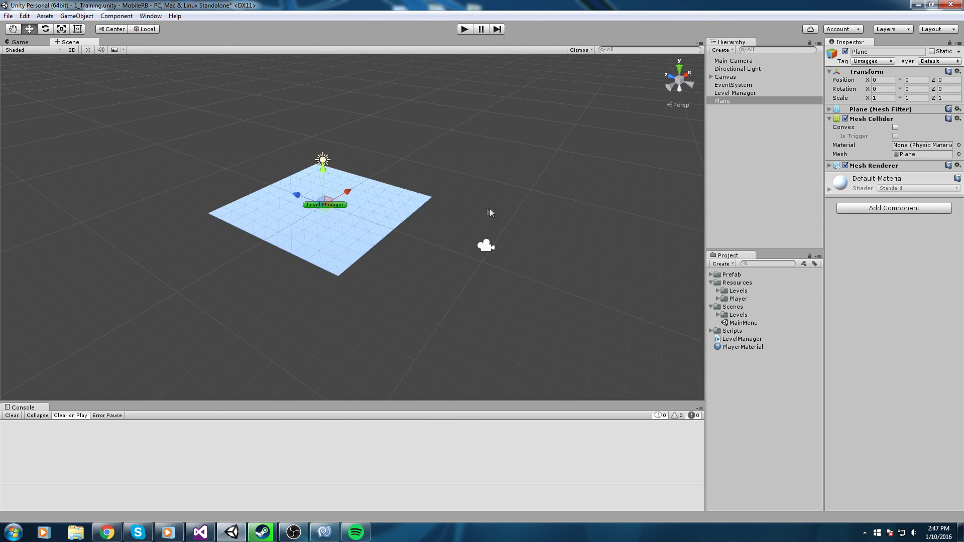
pyautogui.moveTo(490, 208); pyautogui.dragTo(520, 205, button='middle')
pyautogui.click(883, 98)
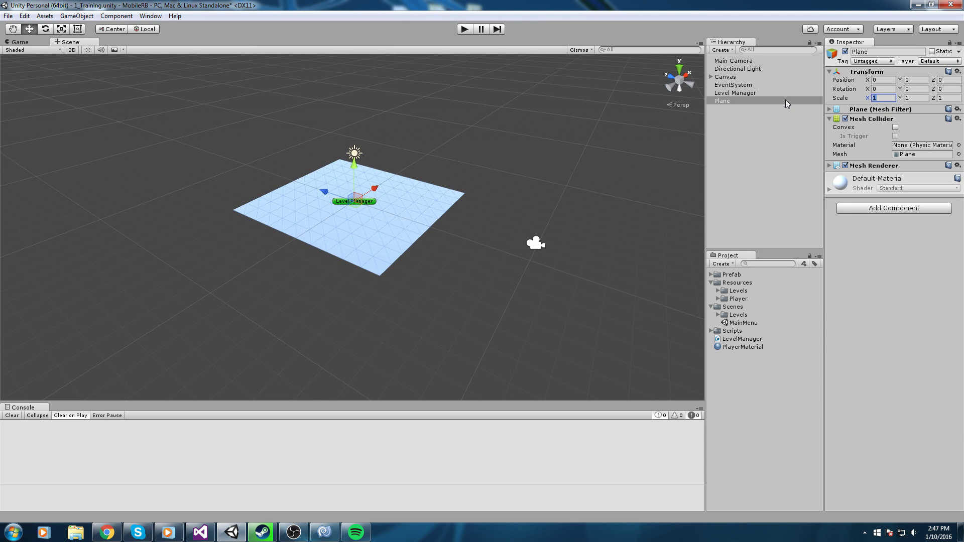
pyautogui.write('5')
pyautogui.press('Tab')
pyautogui.write('5')
pyautogui.press('Tab')
pyautogui.write('5')
# Expand the Prefab folder in the Project panel and view the enlarged plane
pyautogui.scroll(-2, 521, 147)
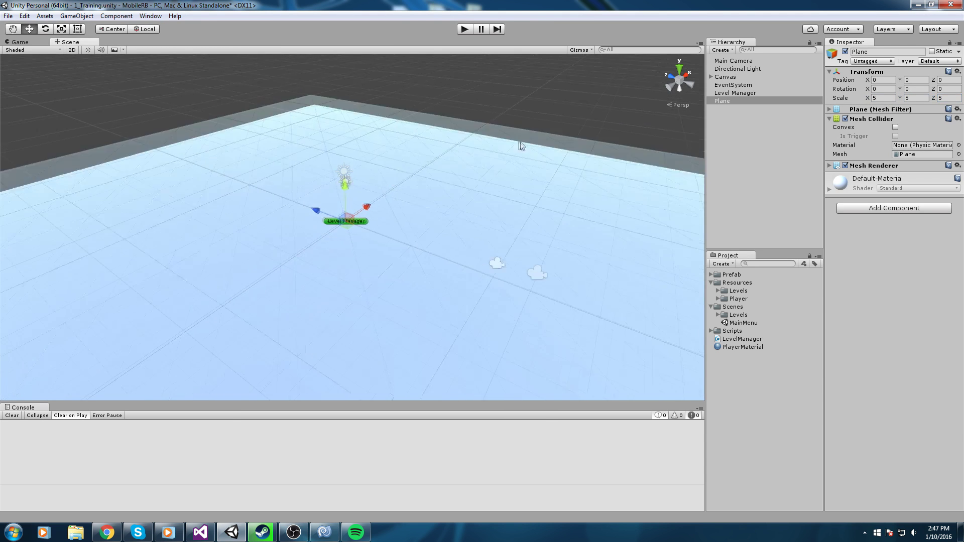
pyautogui.click(710, 275)
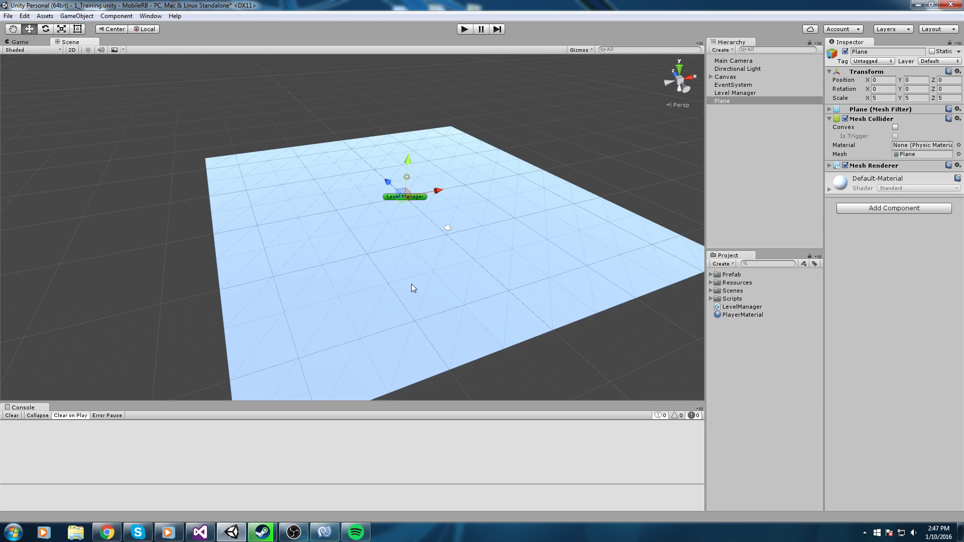
pyautogui.moveTo(412, 284); pyautogui.dragTo(446, 242, button='right')
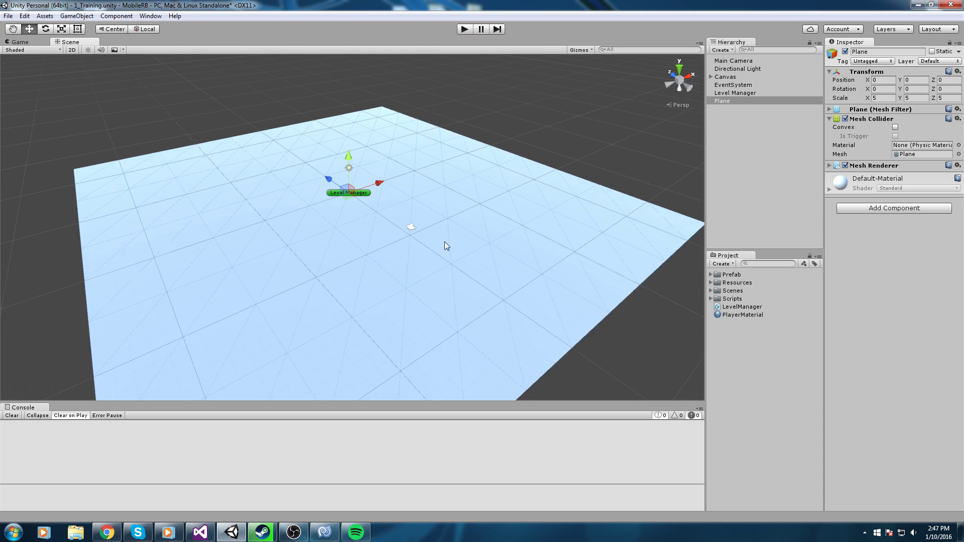
pyautogui.scroll(2, 527, 259)
pyautogui.click(722, 263)
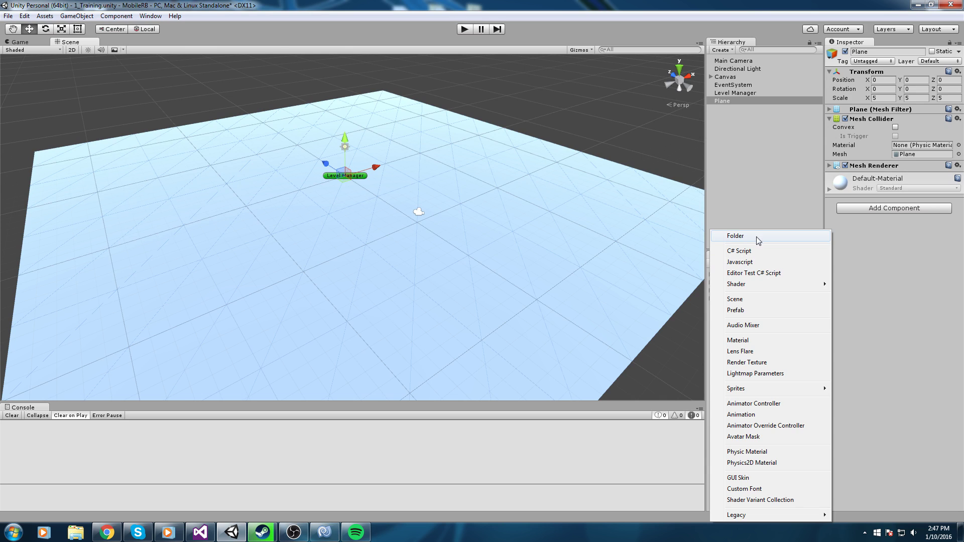
# Create an Artwork folder with a Material subfolder inside it
pyautogui.click(755, 237)
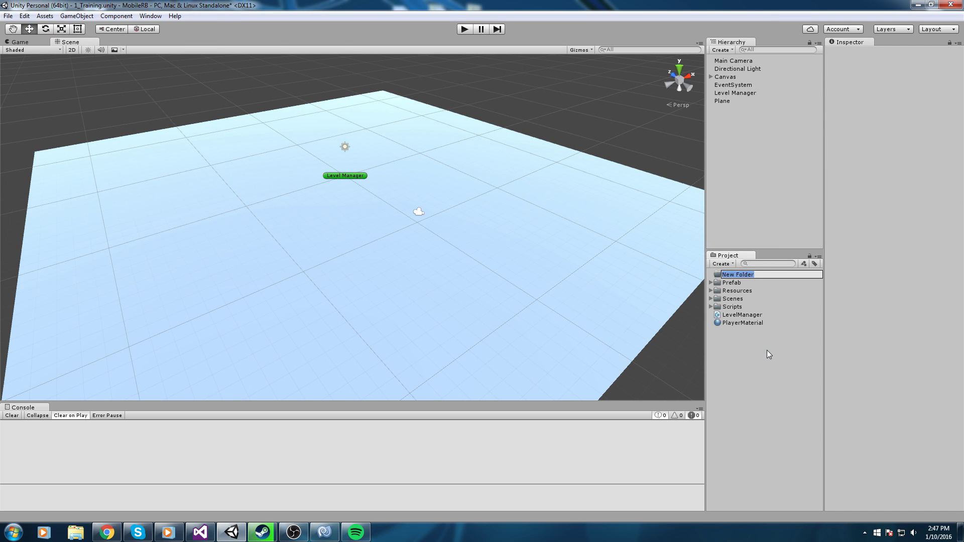
pyautogui.write('Artwork')
pyautogui.press('Return')
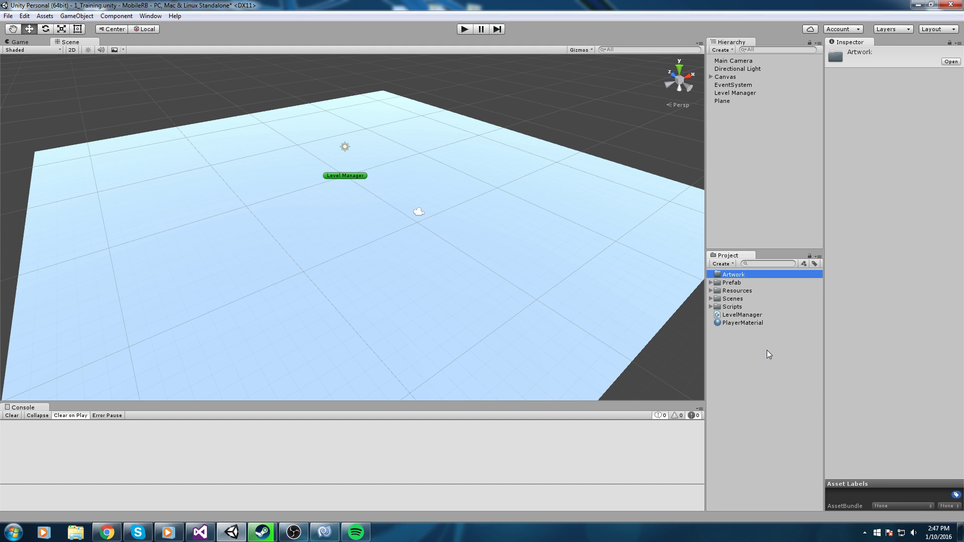
pyautogui.rightClick(730, 274)
pyautogui.moveTo(766, 282)
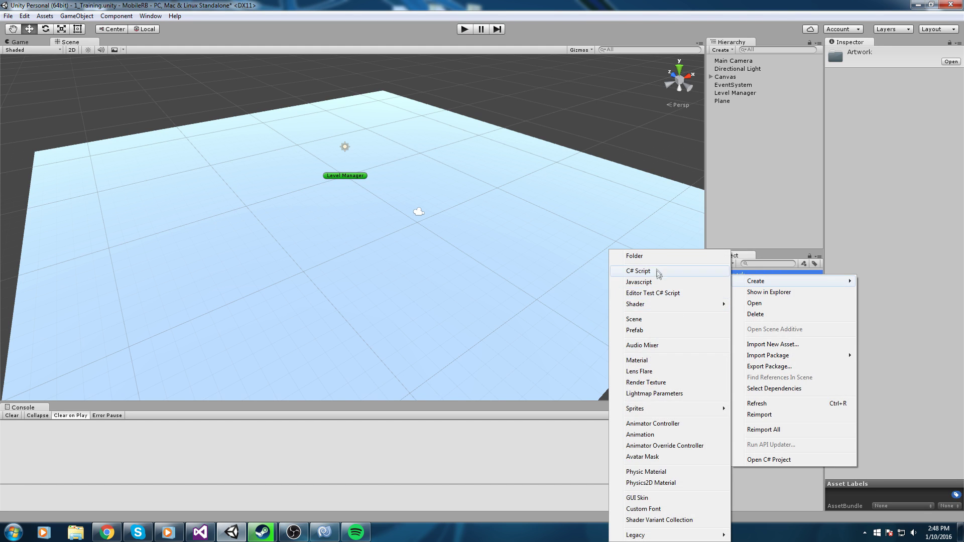
pyautogui.click(649, 255)
pyautogui.write('Materia')
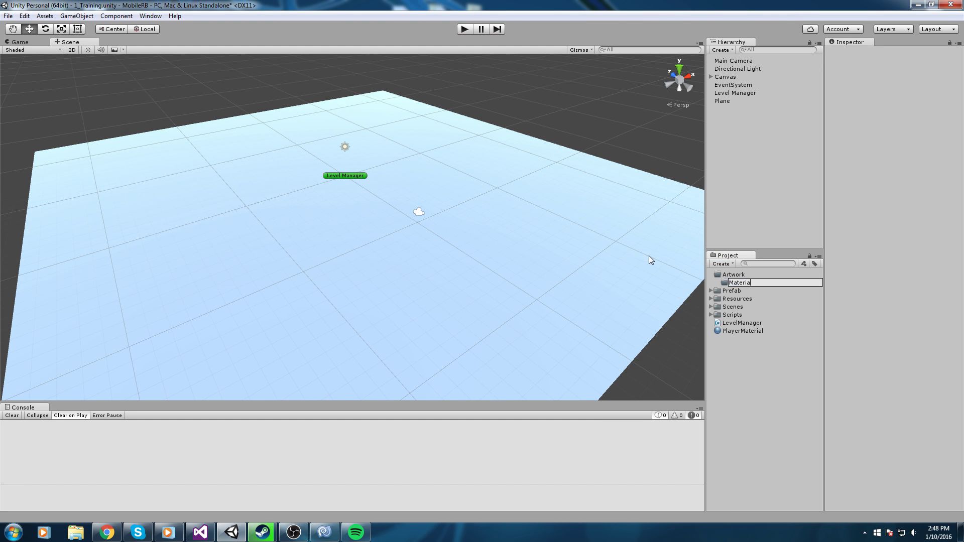
pyautogui.press('BackSpace')
pyautogui.press('BackSpace')
pyautogui.write('ial')
pyautogui.press('Return')
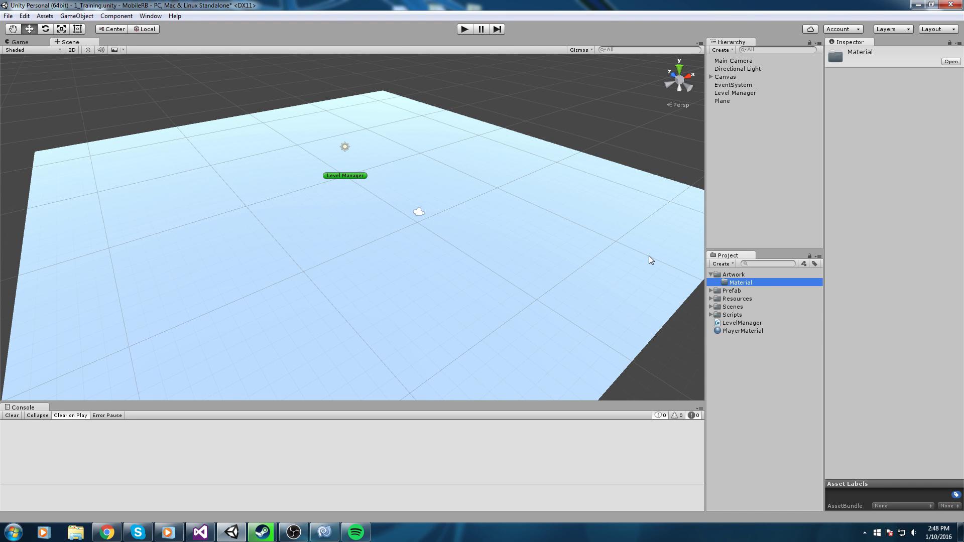
# Create a new material named DebugMaty inside the Material folder
pyautogui.rightClick(750, 284)
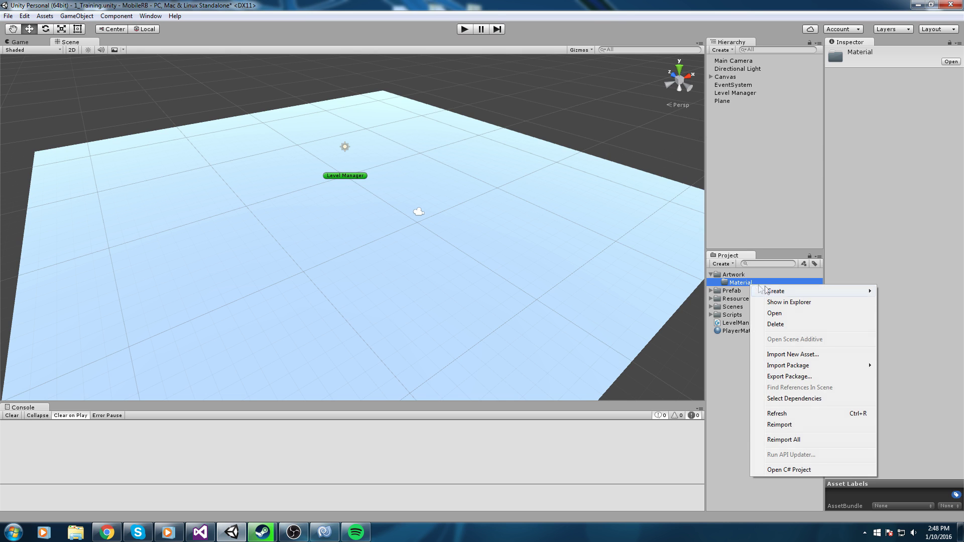
pyautogui.moveTo(776, 291)
pyautogui.click(662, 120)
pyautogui.write('DebugMa')
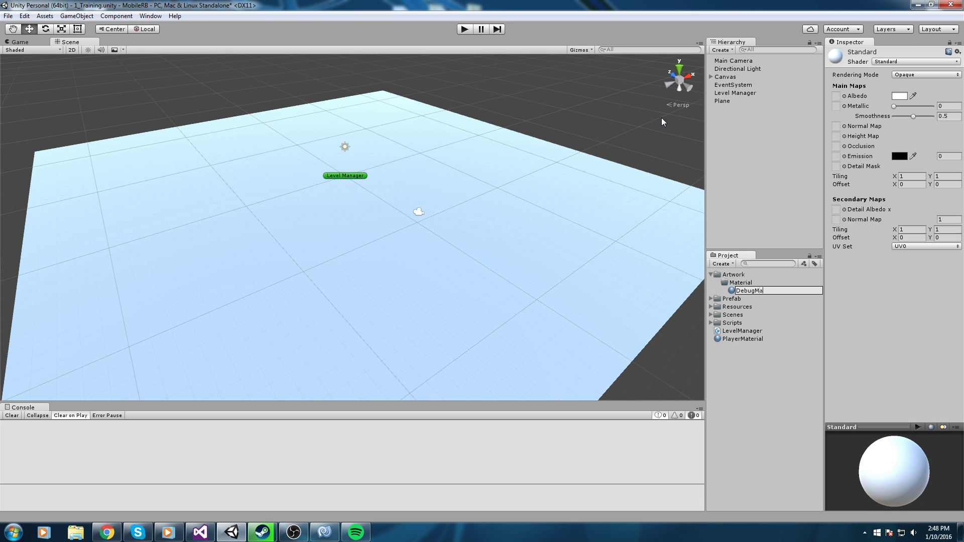
pyautogui.write('ty')
pyautogui.press('Return')
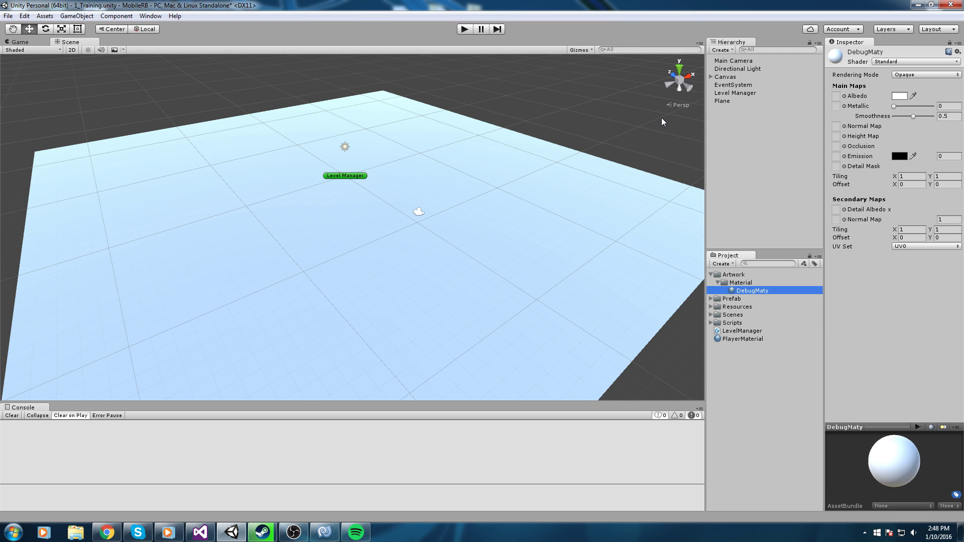
# Rename the material to DebugMat and drop it onto the ground plane
pyautogui.click(768, 292)
pyautogui.click(769, 292)
pyautogui.press('BackSpace')
pyautogui.press('Return')
pyautogui.moveTo(500, 208); pyautogui.dragTo(553, 239, button='middle')
pyautogui.moveTo(747, 296); pyautogui.dragTo(472, 246)
pyautogui.moveTo(645, 264); pyautogui.dragTo(644, 256, button='middle')
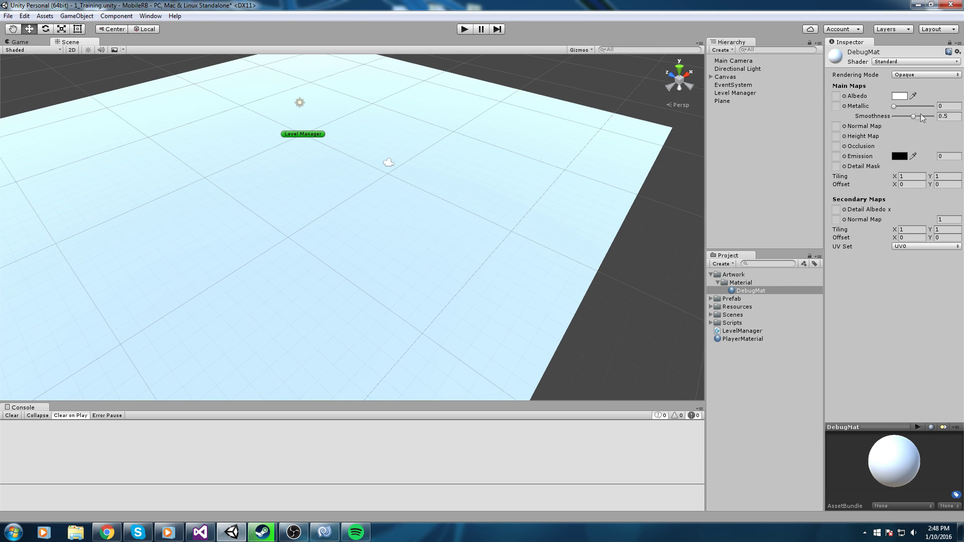
# Set DebugMat's albedo texture to Default-Checker
pyautogui.click(844, 97)
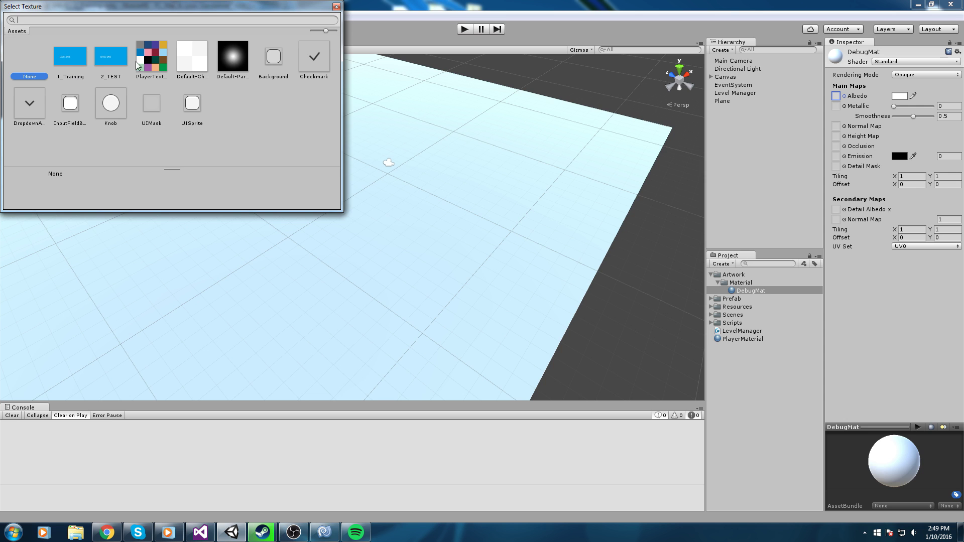
pyautogui.click(152, 58)
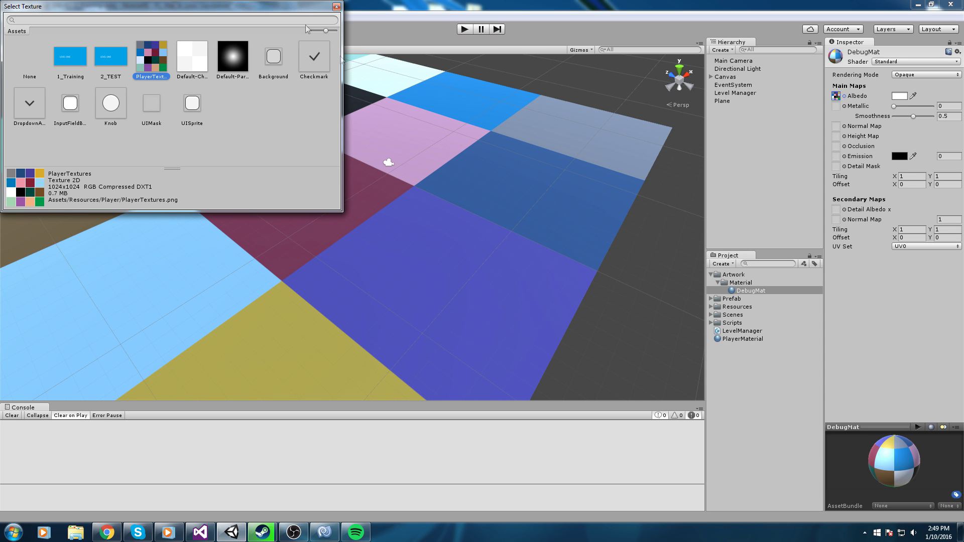
pyautogui.moveTo(245, 11); pyautogui.dragTo(675, 141)
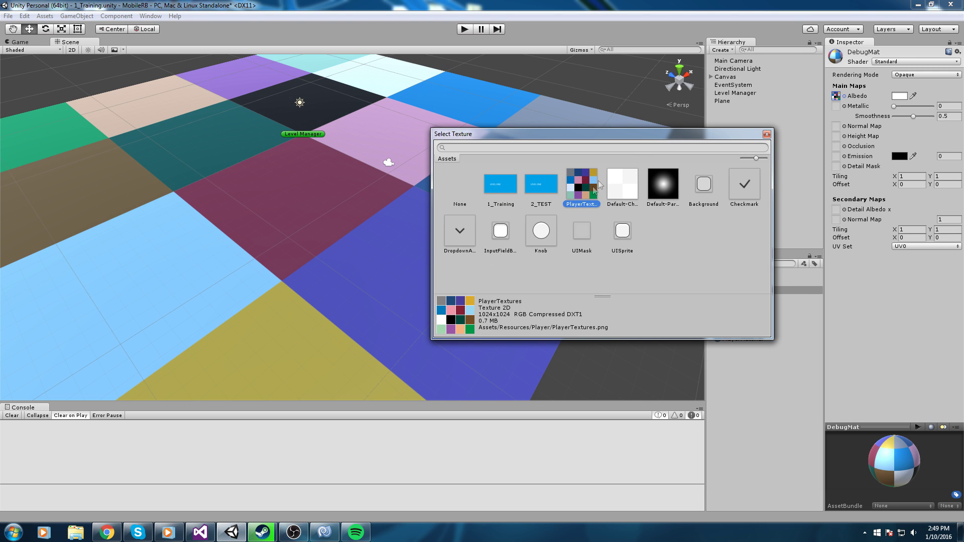
pyautogui.click(617, 191)
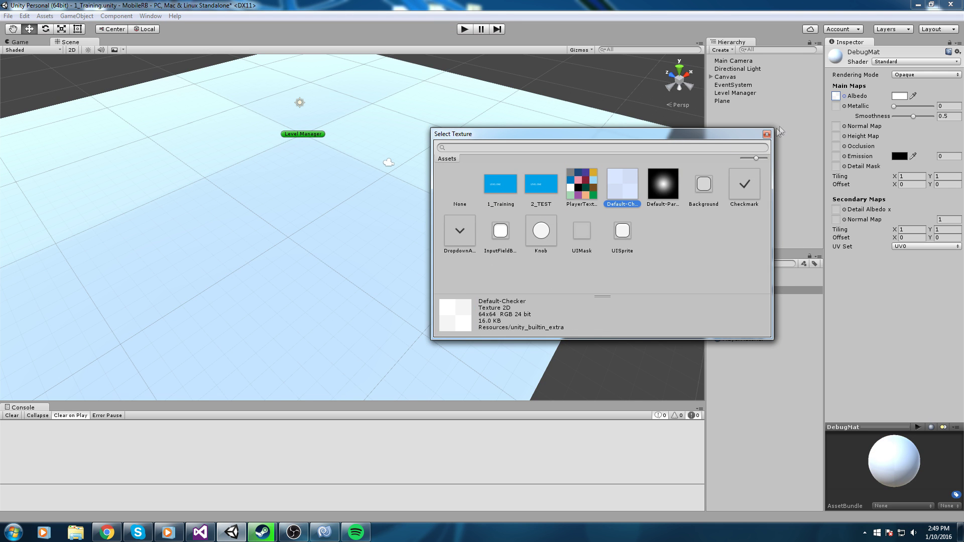
pyautogui.click(767, 134)
pyautogui.scroll(-3, 441, 228)
pyautogui.moveTo(441, 228); pyautogui.dragTo(401, 210, button='right')
pyautogui.moveTo(467, 215); pyautogui.dragTo(422, 228, button='middle')
pyautogui.scroll(3, 421, 231)
pyautogui.moveTo(418, 242); pyautogui.dragTo(341, 305, button='right')
pyautogui.moveTo(468, 255); pyautogui.dragTo(386, 273, button='middle')
pyautogui.moveTo(386, 274); pyautogui.dragTo(437, 229, button='right')
pyautogui.moveTo(465, 223); pyautogui.dragTo(527, 220, button='middle')
pyautogui.scroll(-3, 529, 217)
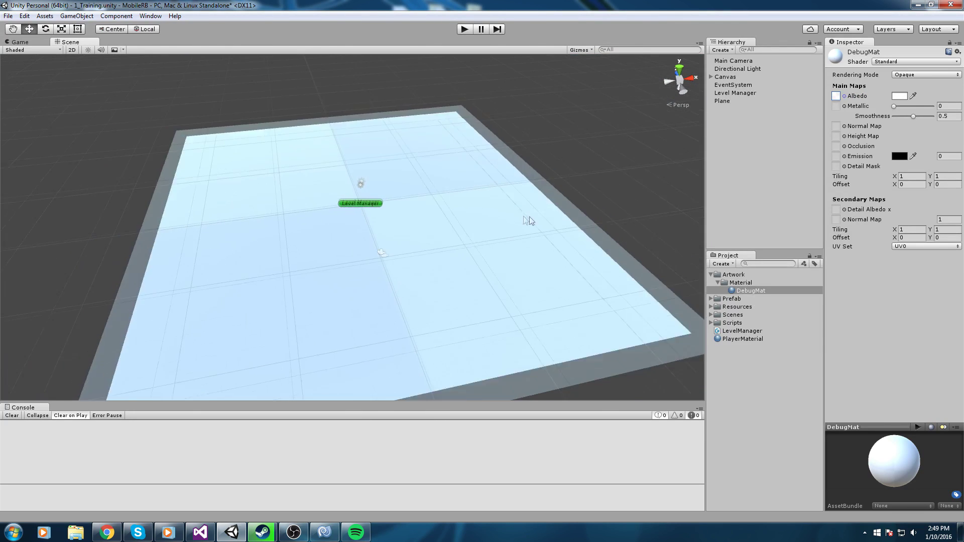
# Set DebugMat's albedo colour to light grey E1E1E1
pyautogui.click(900, 96)
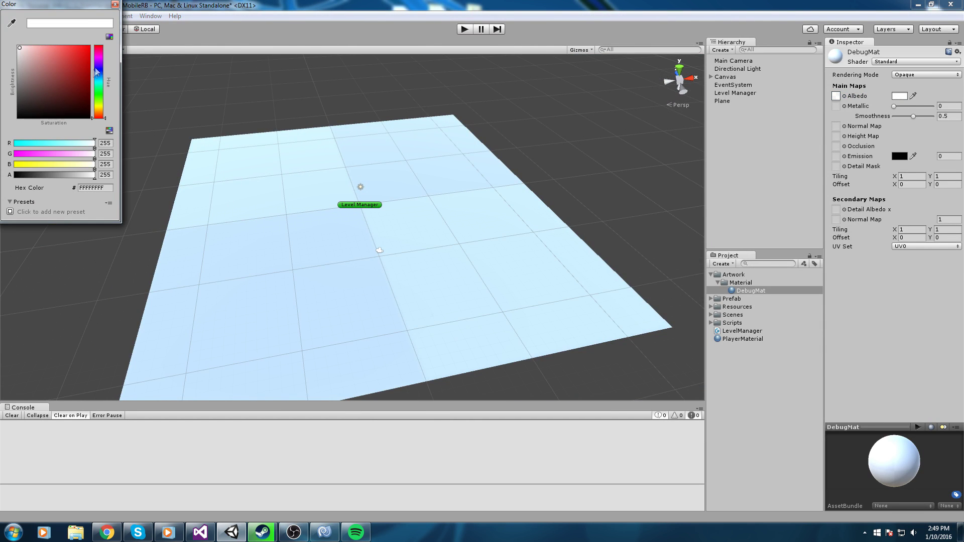
pyautogui.click(101, 82)
pyautogui.moveTo(68, 80)
pyautogui.mouseDown()
pyautogui.moveTo(45, 47)
pyautogui.moveTo(6, 97)
pyautogui.moveTo(3, 59)
pyautogui.mouseUp()
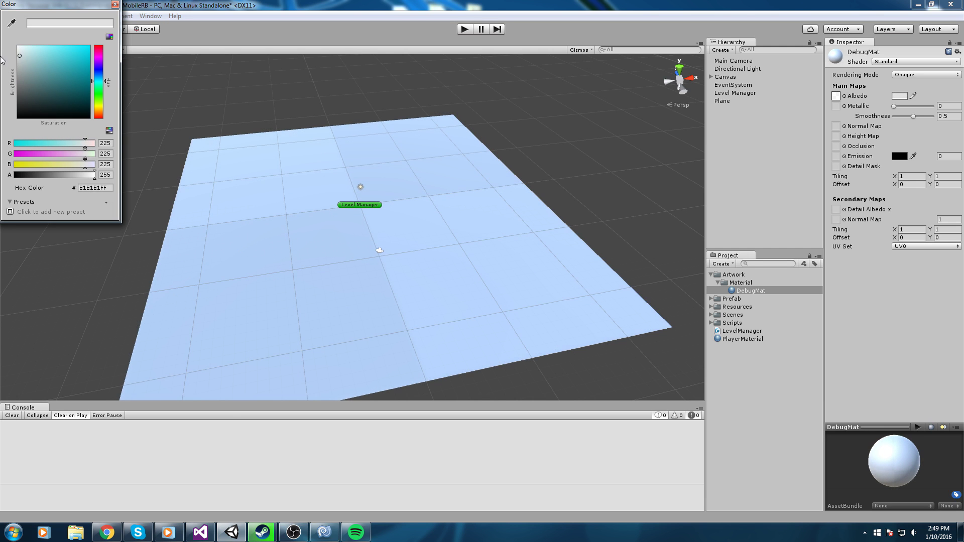
pyautogui.click(114, 4)
# Inspect the checkered ground plane, toggling scene lighting off and back on
pyautogui.scroll(5, 432, 222)
pyautogui.moveTo(445, 218); pyautogui.dragTo(342, 220, button='middle')
pyautogui.scroll(3, 342, 220)
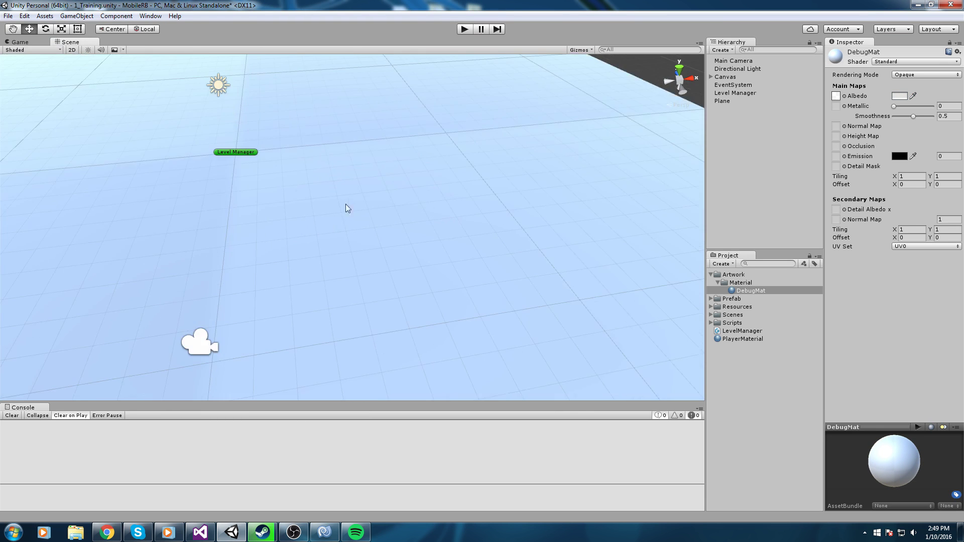
pyautogui.click(347, 219)
pyautogui.scroll(3, 386, 211)
pyautogui.moveTo(418, 198); pyautogui.dragTo(357, 179, button='right')
pyautogui.moveTo(357, 179); pyautogui.dragTo(431, 169, button='middle')
pyautogui.click(88, 51)
pyautogui.click(88, 50)
pyautogui.moveTo(235, 140); pyautogui.dragTo(351, 161, button='right')
pyautogui.scroll(-6, 350, 162)
pyautogui.click(420, 98)
pyautogui.moveTo(364, 119); pyautogui.dragTo(366, 163, button='right')
pyautogui.scroll(-3, 367, 162)
pyautogui.moveTo(379, 201); pyautogui.dragTo(431, 226, button='middle')
pyautogui.click(407, 228)
pyautogui.scroll(-2, 432, 226)
pyautogui.keyDown('alt'); pyautogui.moveTo(434, 230); pyautogui.dragTo(563, 100); pyautogui.keyUp('alt')
pyautogui.moveTo(563, 100); pyautogui.dragTo(543, 119, button='middle')
# Save the scene, collapse the Artwork folder and deselect the Plane
pyautogui.hotkey('ctrl', 's')
pyautogui.click(713, 274)
pyautogui.click(613, 112)
# Drag the Player prefab from the Prefab folder into the scene and frame it
pyautogui.click(729, 283)
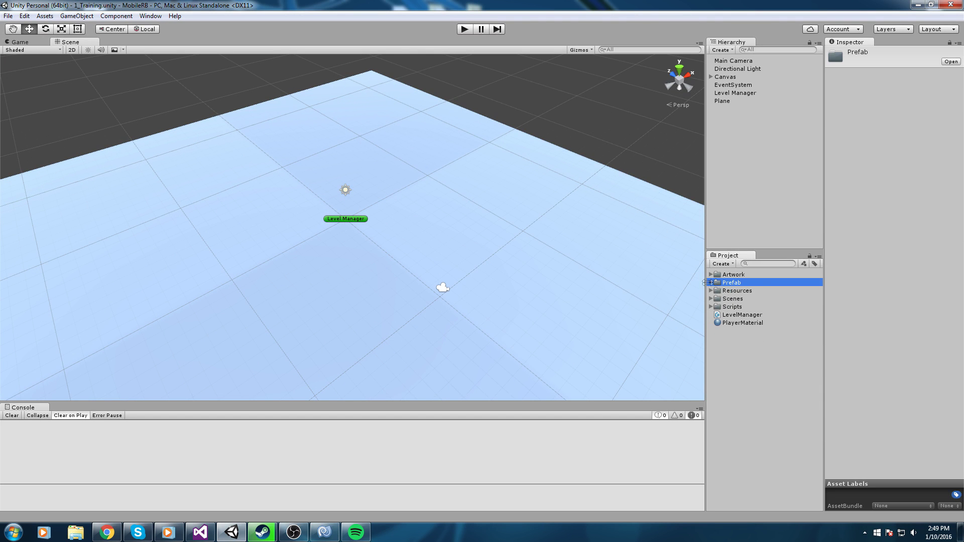
pyautogui.click(710, 283)
pyautogui.scroll(-1, 594, 267)
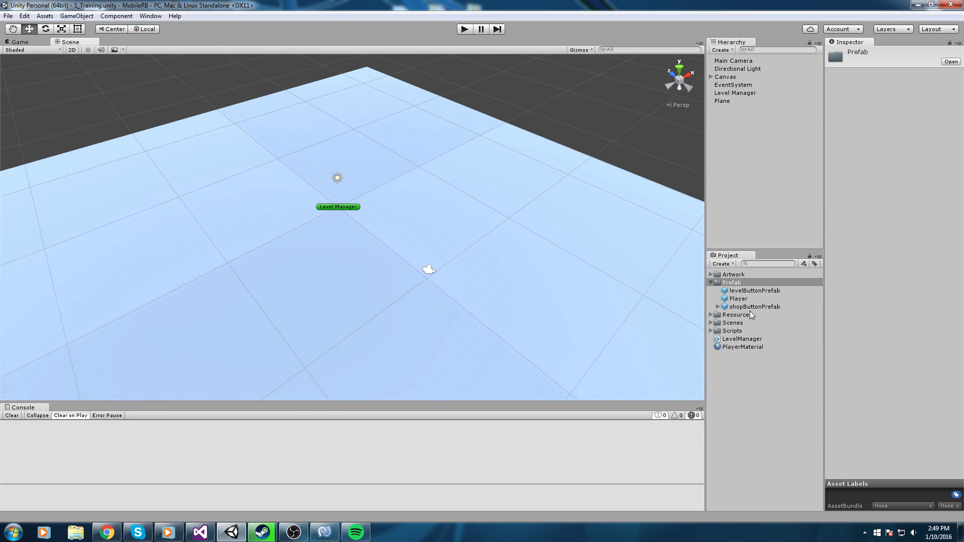
pyautogui.scroll(3, 522, 179)
pyautogui.click(744, 300)
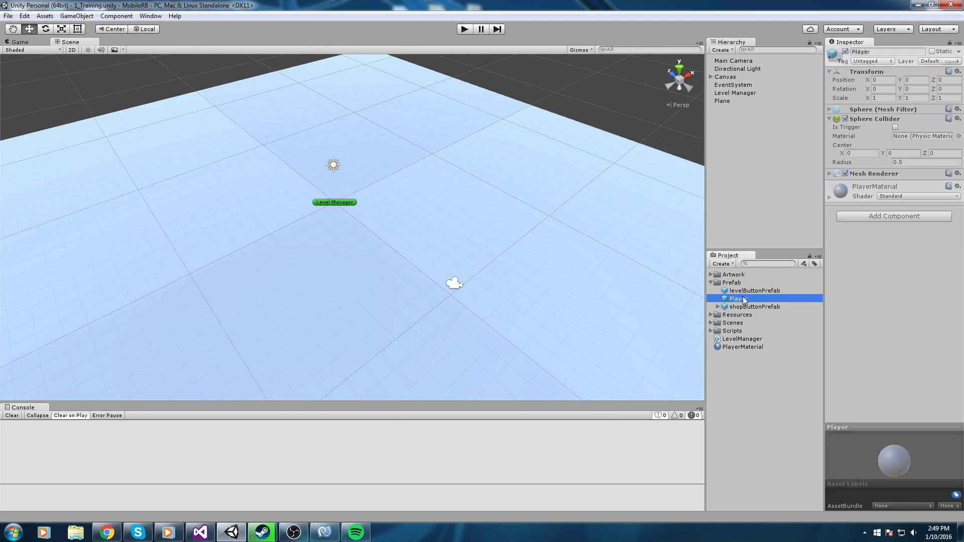
pyautogui.moveTo(740, 300); pyautogui.dragTo(727, 122)
pyautogui.doubleClick(730, 111)
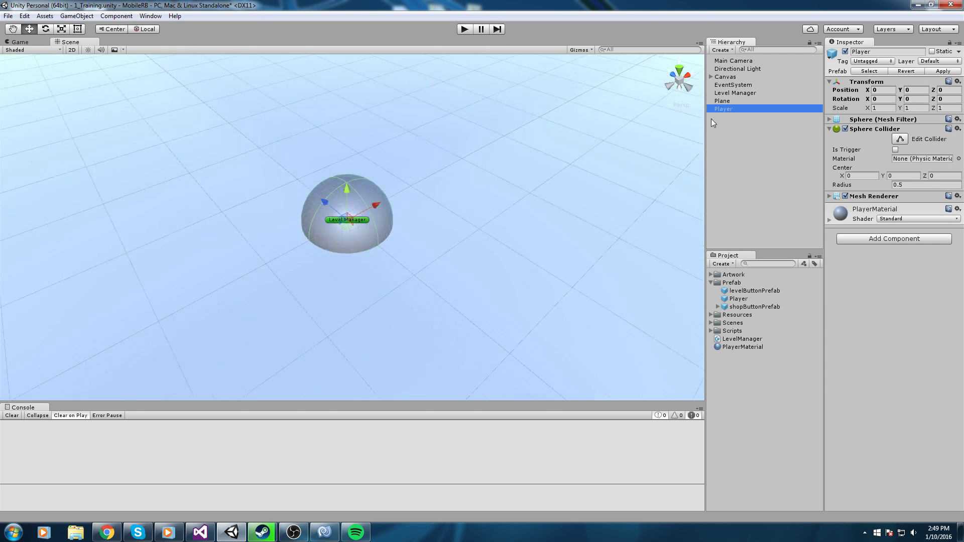
pyautogui.moveTo(442, 192); pyautogui.dragTo(535, 215, button='right')
pyautogui.moveTo(326, 323); pyautogui.dragTo(565, 138, button='middle')
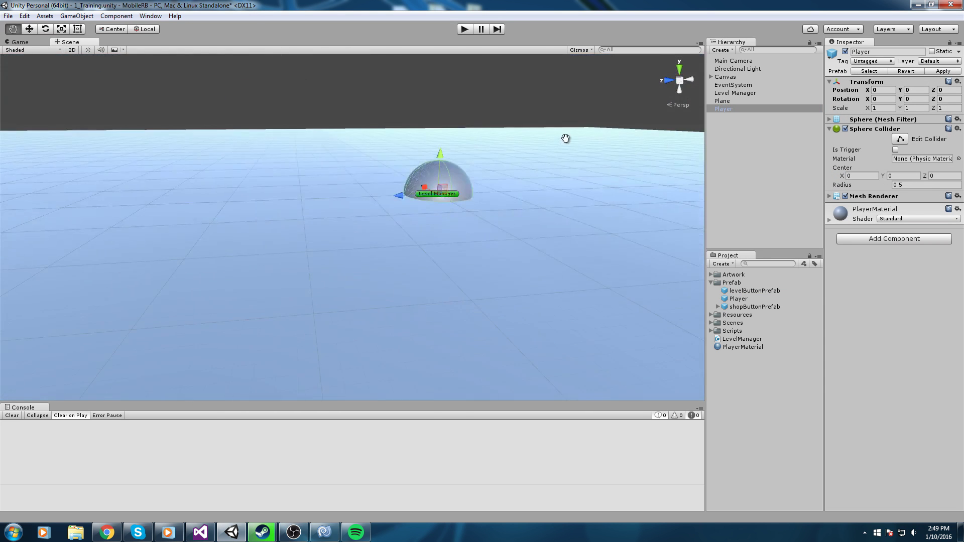
# Raise the Player sphere to Position Y 1
pyautogui.keyDown('ctrl'); pyautogui.moveTo(440, 157); pyautogui.dragTo(439, 114); pyautogui.keyUp('ctrl')
pyautogui.moveTo(440, 117); pyautogui.dragTo(531, 183, button='right')
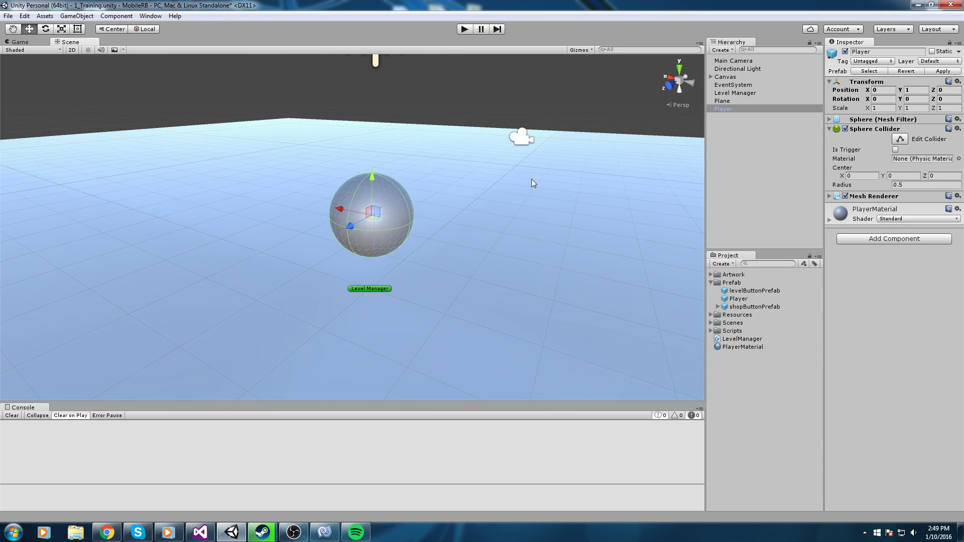
pyautogui.moveTo(474, 201); pyautogui.dragTo(500, 183, button='right')
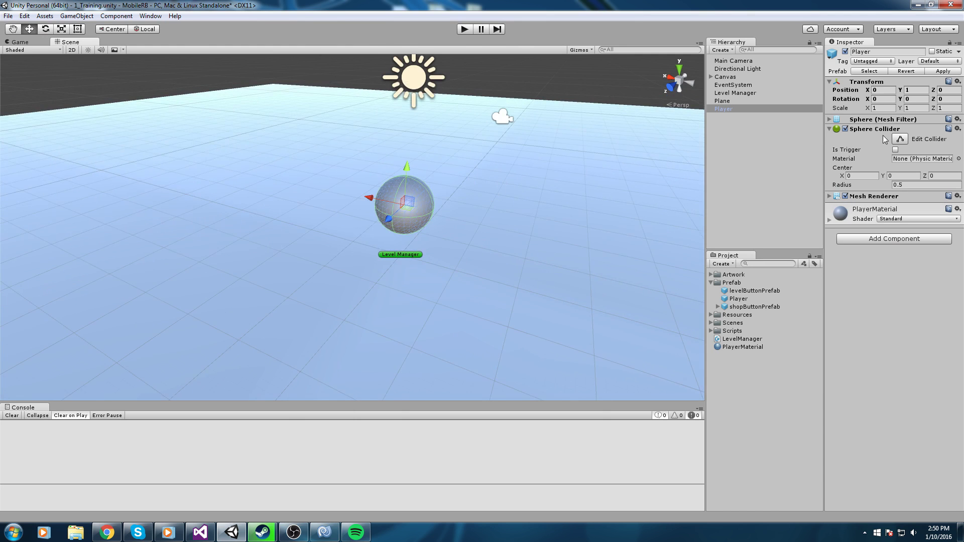
pyautogui.click(876, 128)
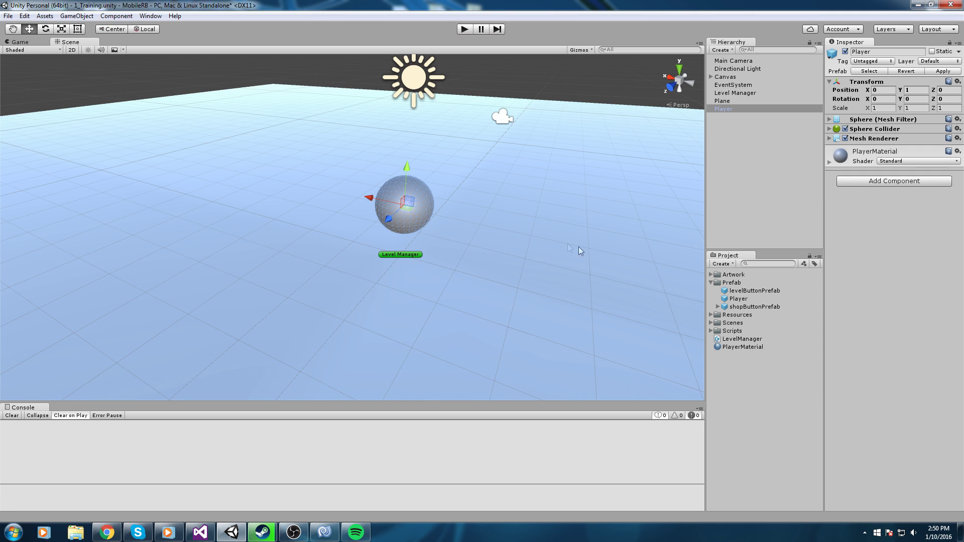
pyautogui.moveTo(598, 247); pyautogui.dragTo(505, 237, button='right')
# Add a Rigidbody component to the Player and start Play mode to test
pyautogui.click(888, 186)
pyautogui.write('Rig')
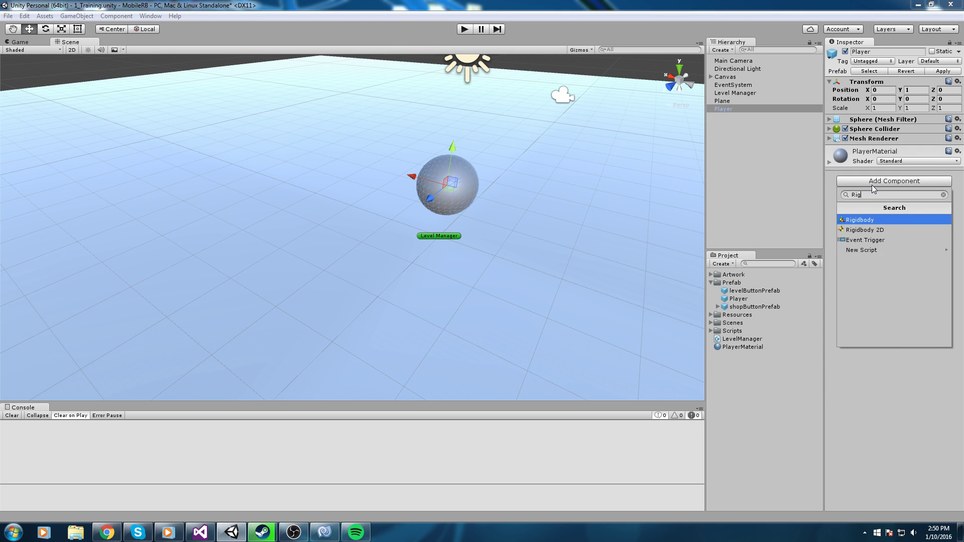
pyautogui.press('Return')
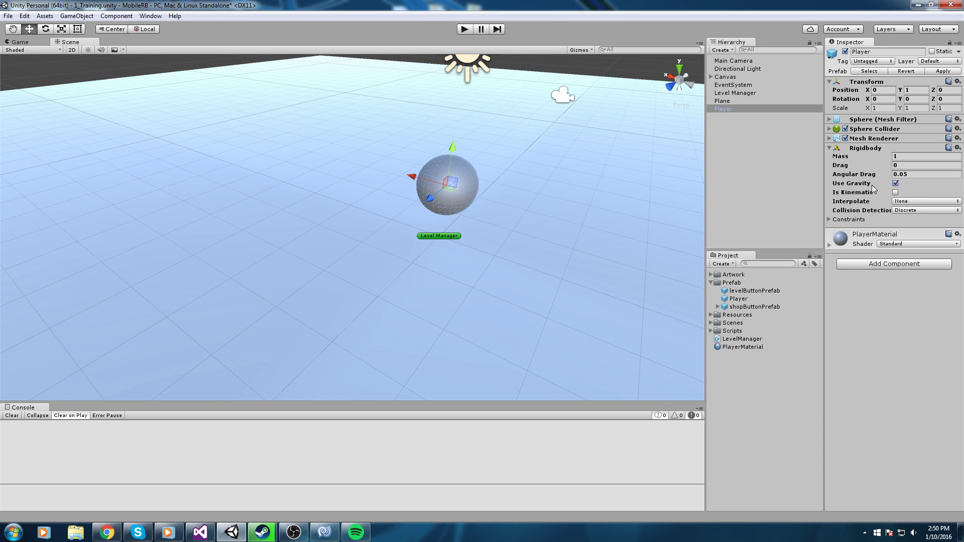
pyautogui.click(866, 148)
pyautogui.moveTo(613, 142); pyautogui.dragTo(480, 147, button='middle')
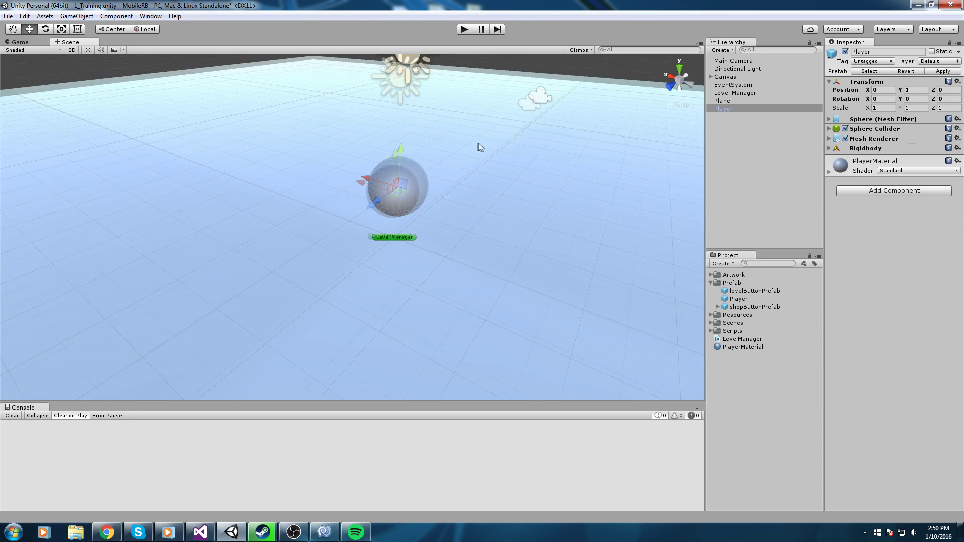
pyautogui.click(464, 29)
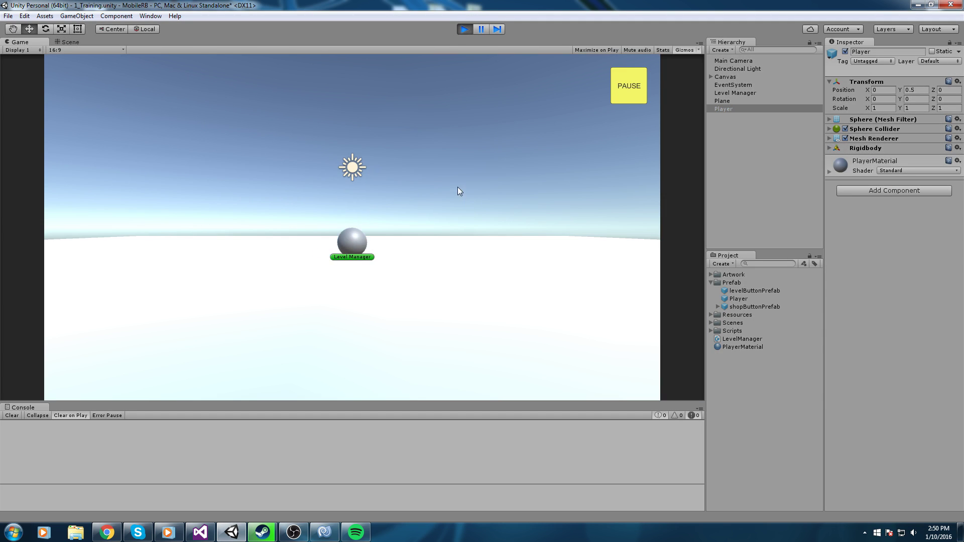
# Stop the test run and set the Player's Position Y back to 1
pyautogui.click(465, 30)
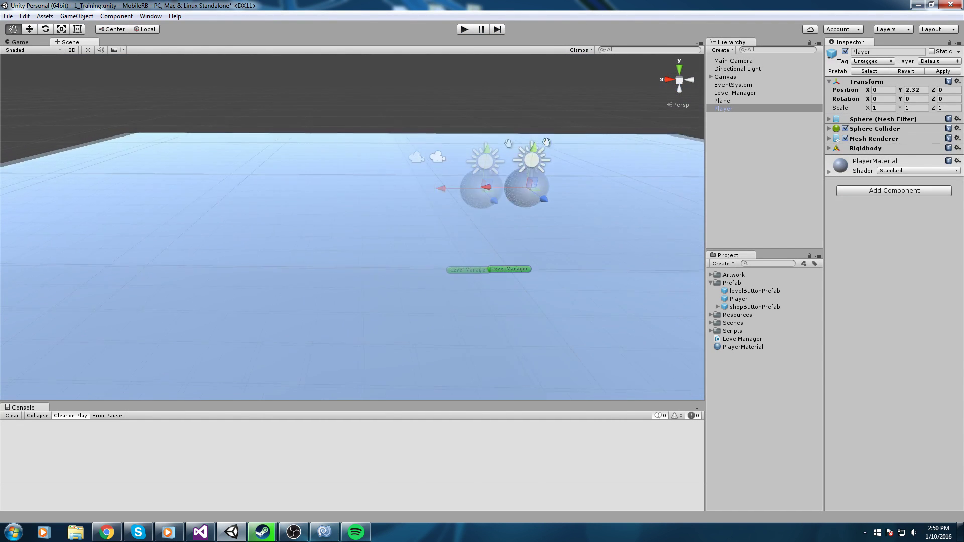
pyautogui.click(918, 90)
pyautogui.write('1')
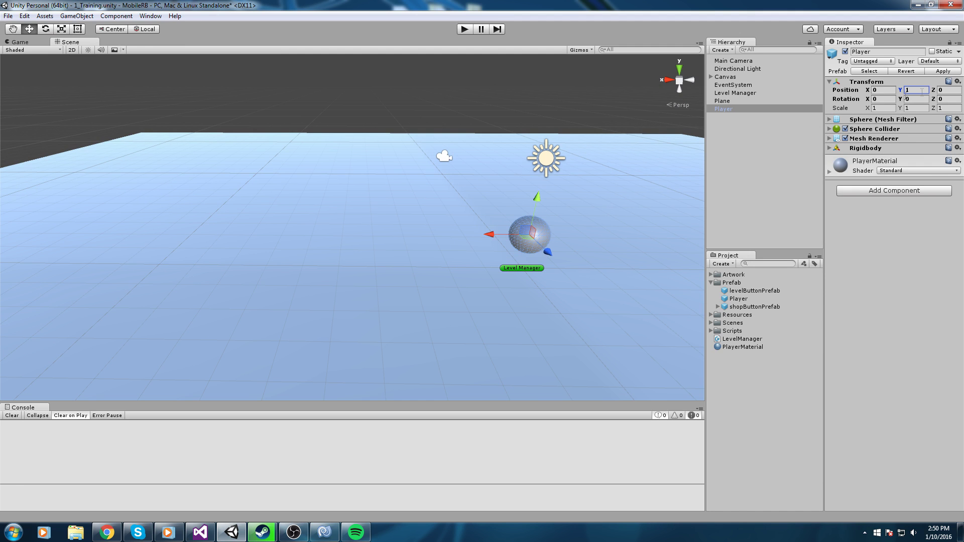
pyautogui.keyDown('alt'); pyautogui.moveTo(366, 188); pyautogui.dragTo(481, 207); pyautogui.keyUp('alt')
pyautogui.scroll(3, 482, 206)
pyautogui.moveTo(605, 225); pyautogui.dragTo(469, 221, button='middle')
pyautogui.scroll(3, 469, 221)
pyautogui.moveTo(517, 188); pyautogui.dragTo(568, 279, button='middle')
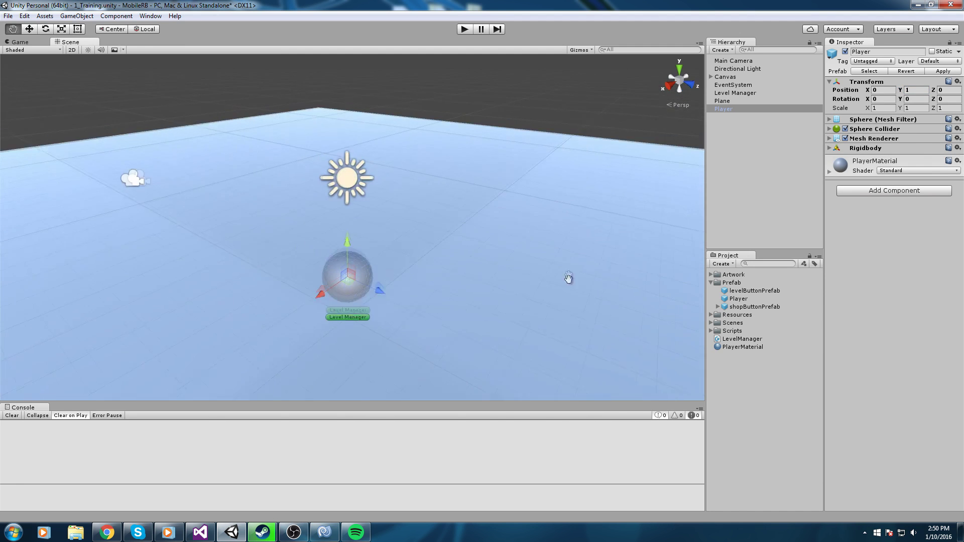
pyautogui.keyDown('alt'); pyautogui.moveTo(568, 278); pyautogui.dragTo(590, 286); pyautogui.keyUp('alt')
# Collapse the Prefab folder and reselect the Player sphere
pyautogui.click(714, 282)
pyautogui.click(711, 282)
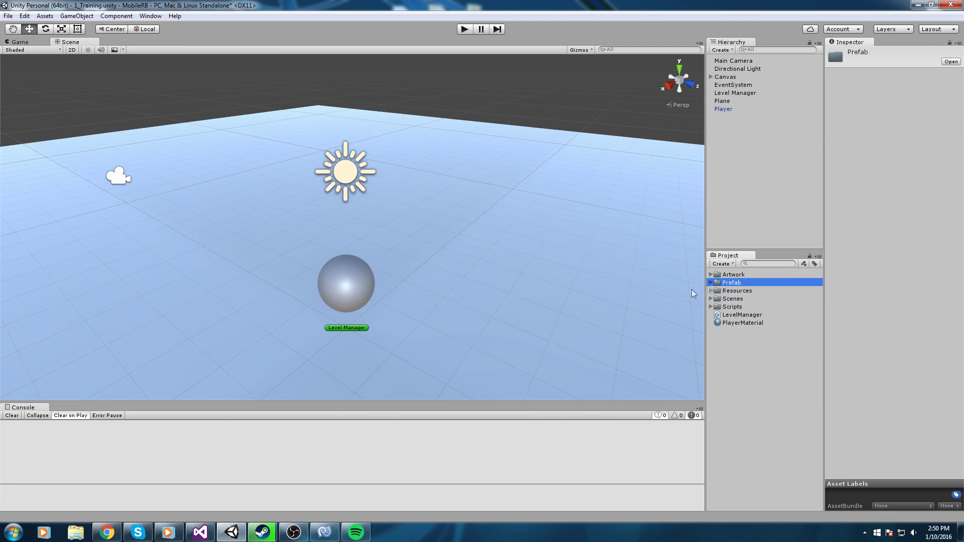
pyautogui.click(365, 269)
pyautogui.scroll(-1, 401, 276)
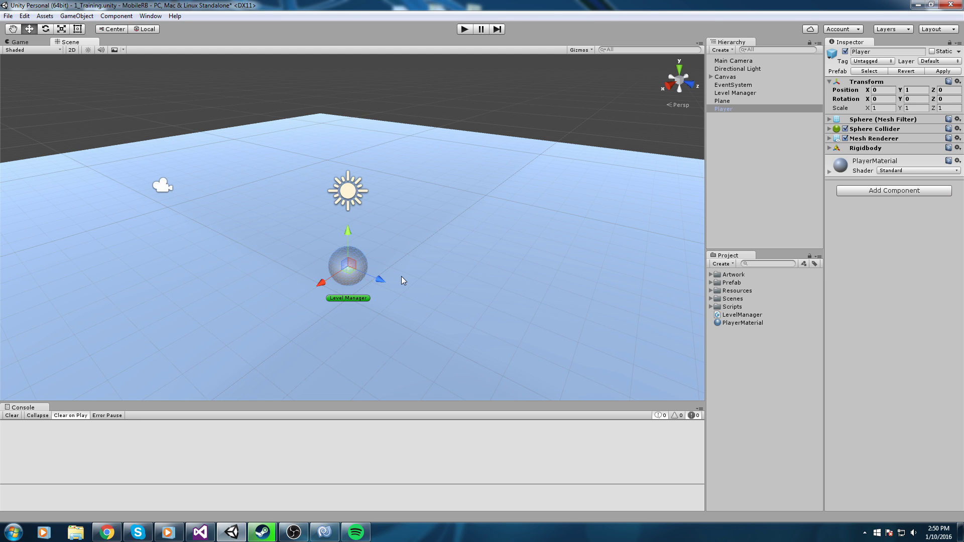
pyautogui.keyDown('alt'); pyautogui.moveTo(396, 276); pyautogui.dragTo(452, 273); pyautogui.keyUp('alt')
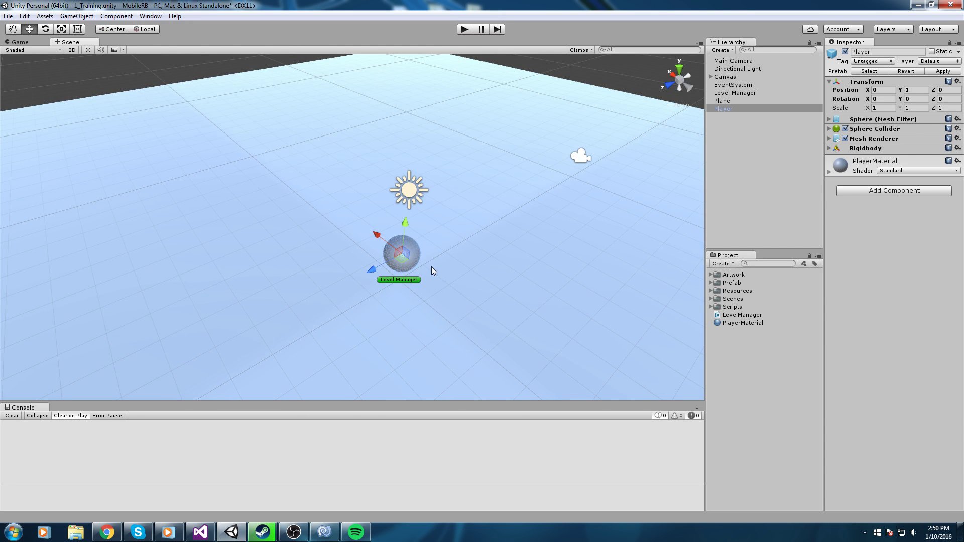